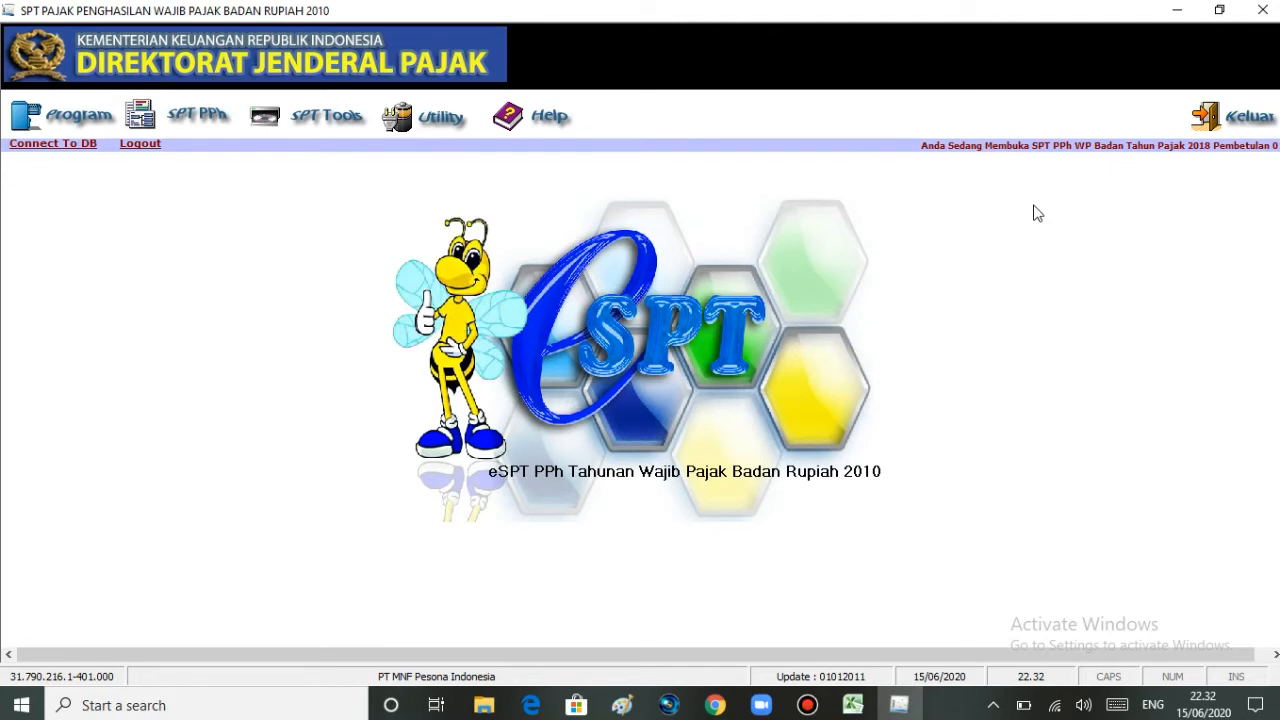
Step: Bring the Daftar Kredit Pajak workbook forward and look through its PPh 23 and PPh 22 sheets
click(858, 706)
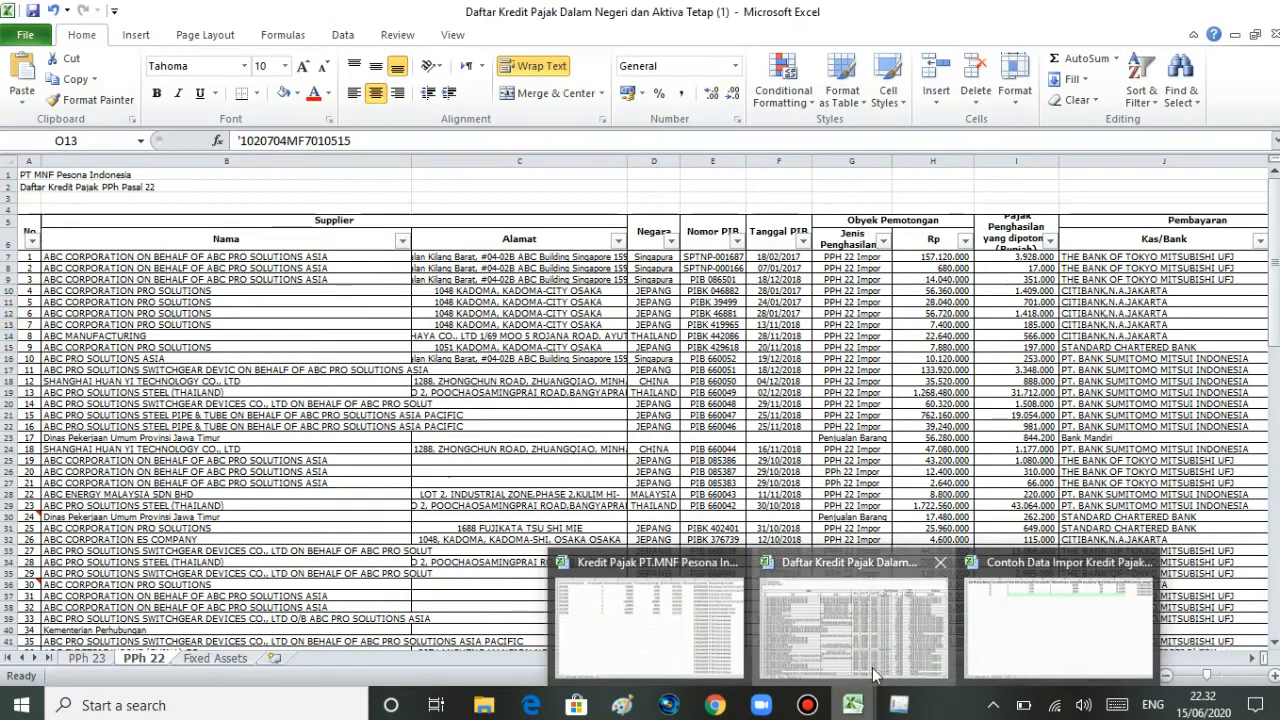
click(868, 655)
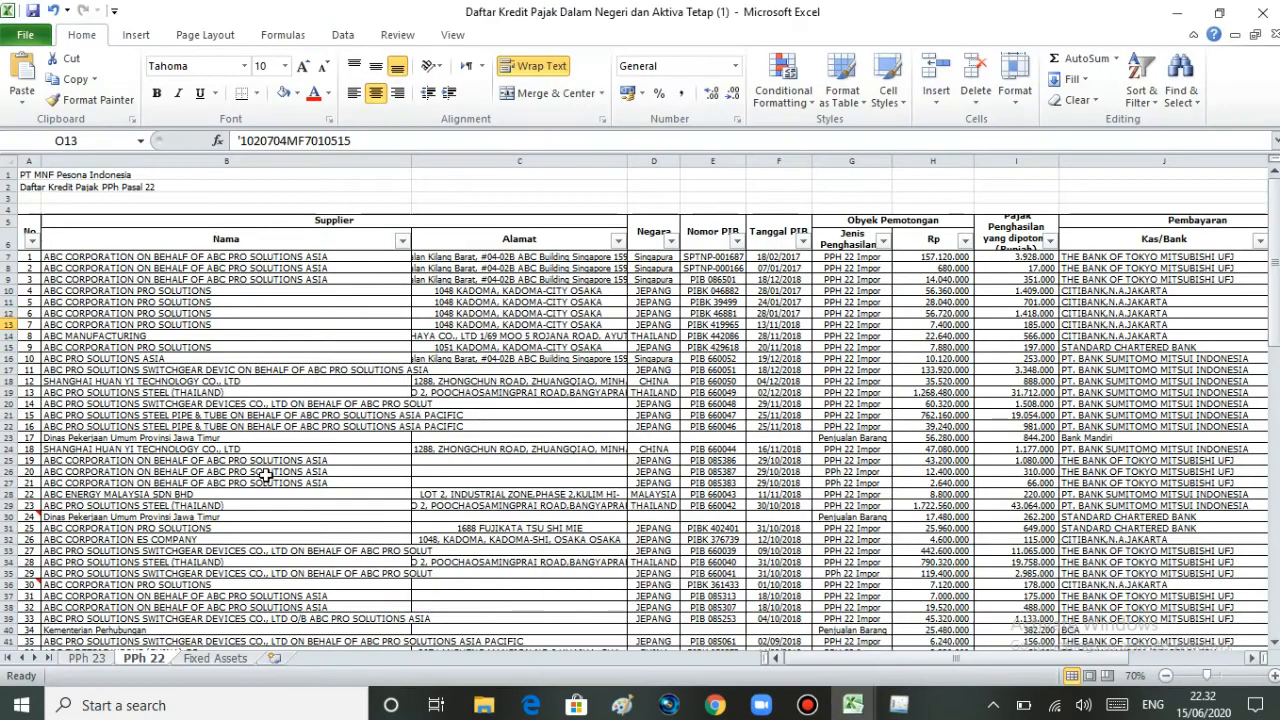
click(88, 660)
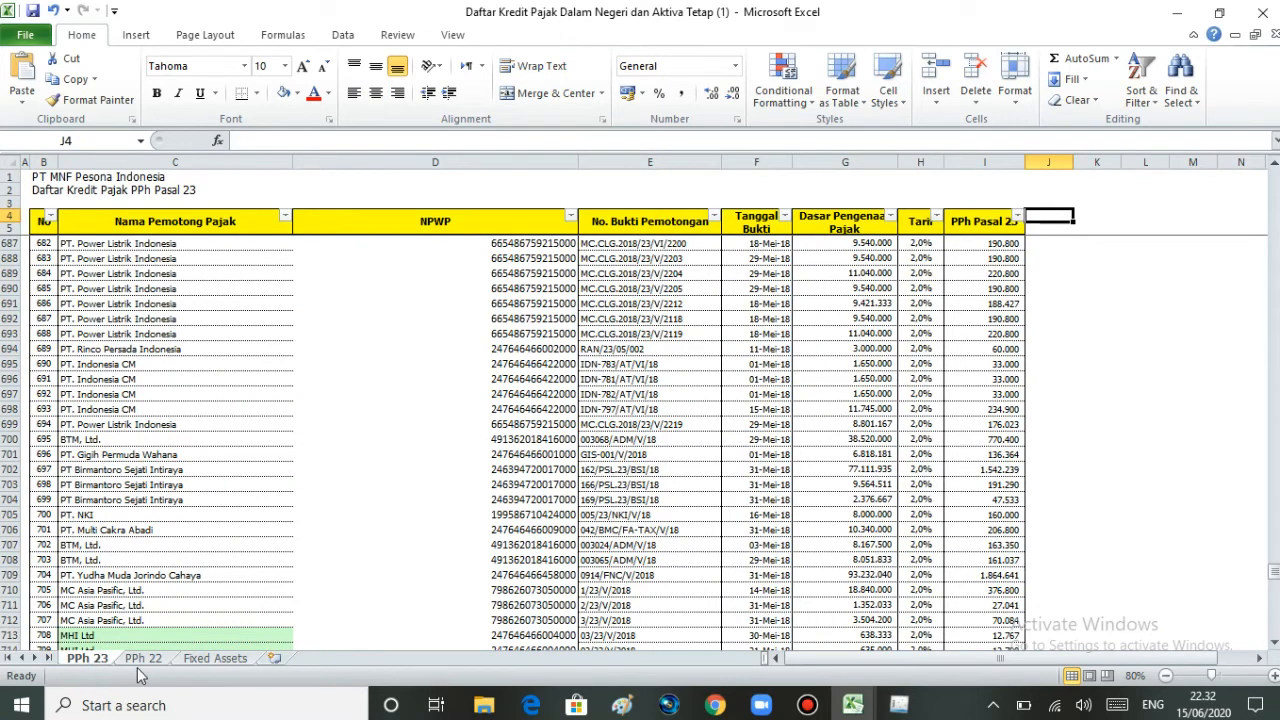
mouse_move(1273, 571)
mouse_down()
mouse_move(1273, 195)
mouse_move(1273, 585)
mouse_up()
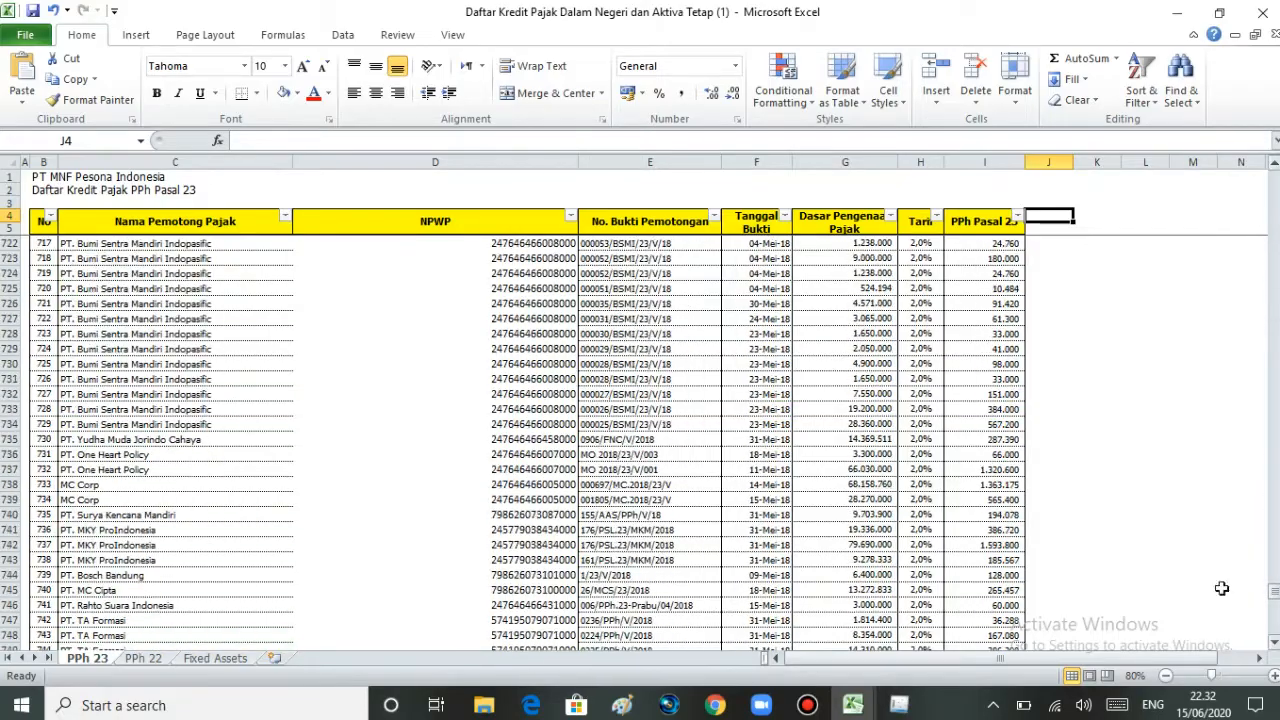
click(150, 662)
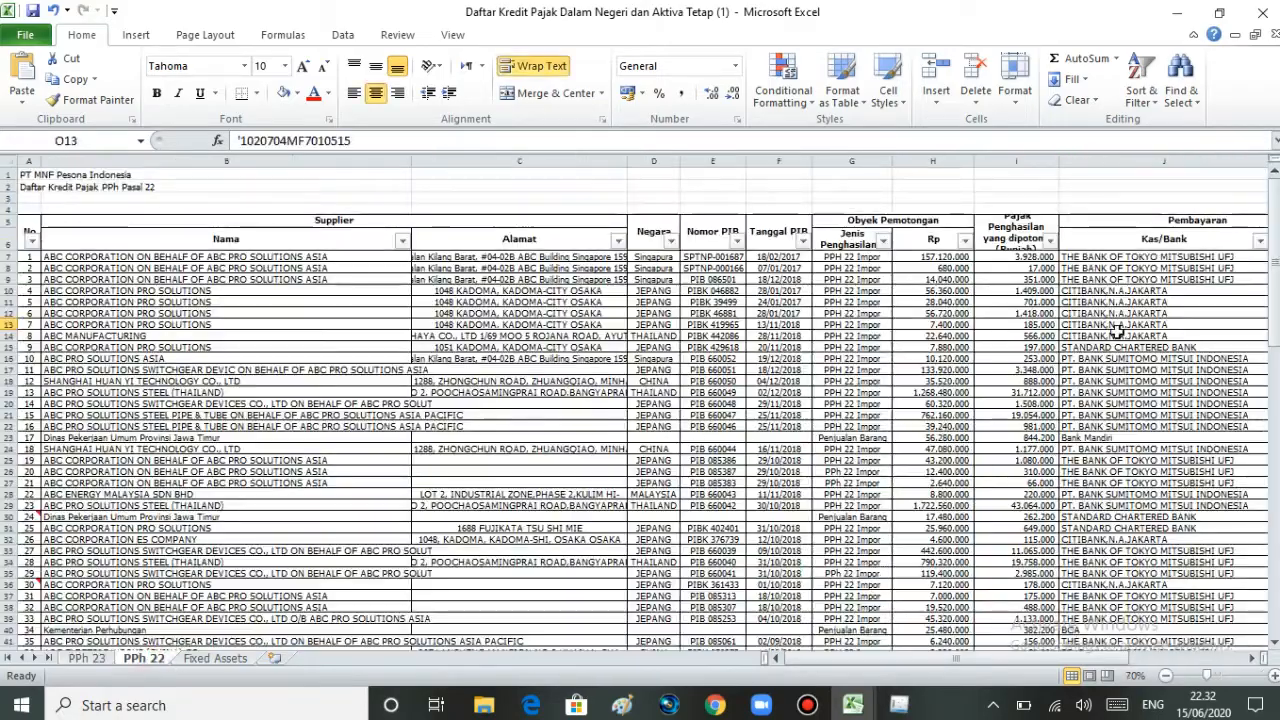
drag(1274, 262, 1250, 470)
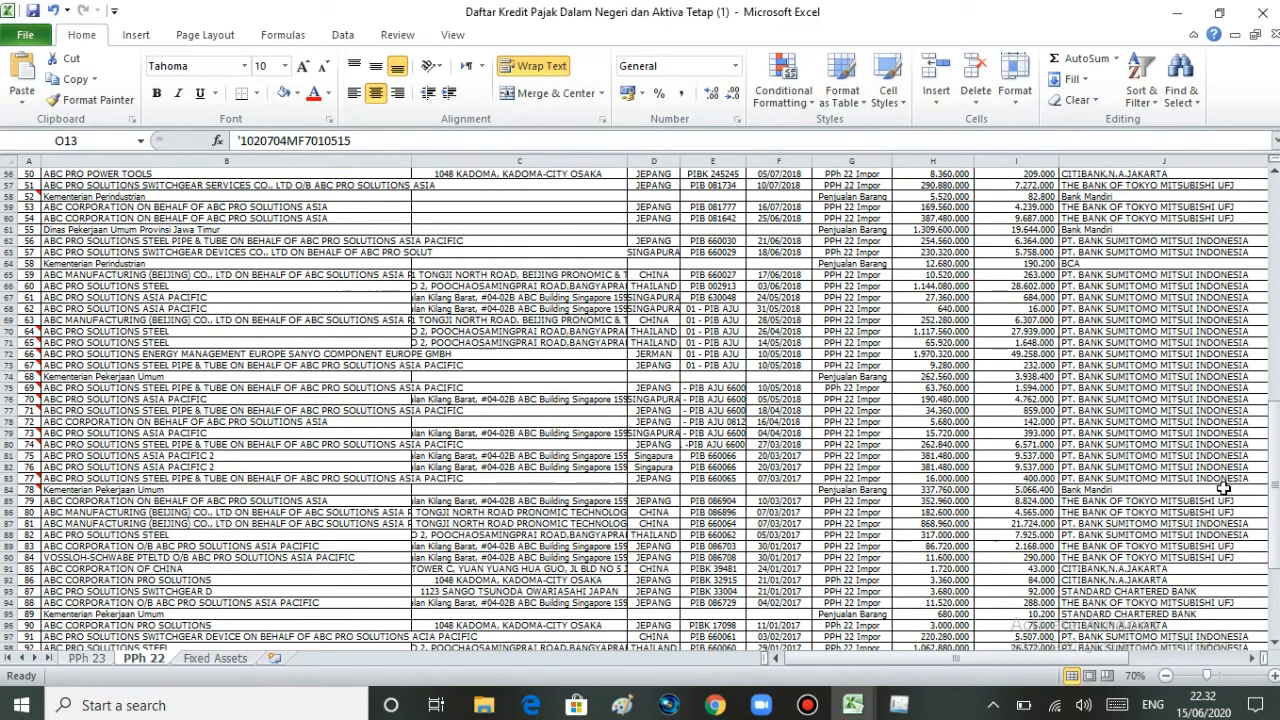
Step: Back in e-SPT, open SPT PPh > Lampiran > Formulir 1771-III - Kredit Pajak Dalam Negeri
mouse_move(898, 705)
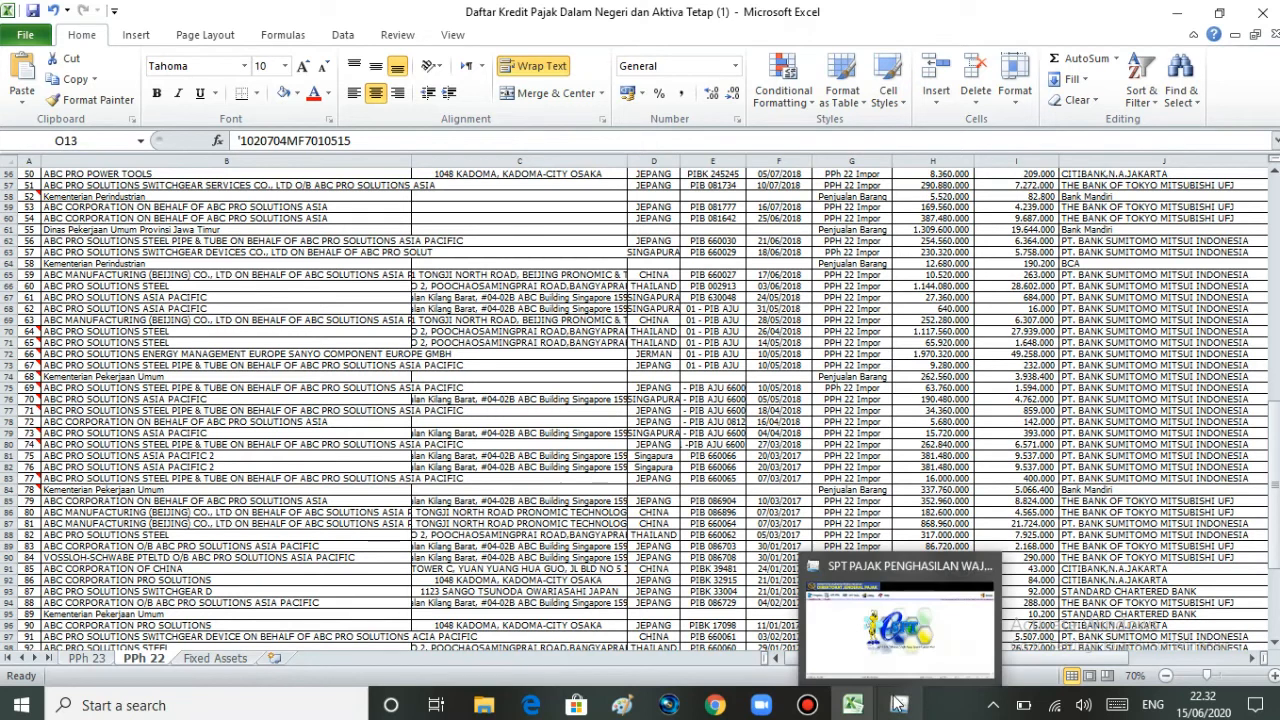
click(906, 646)
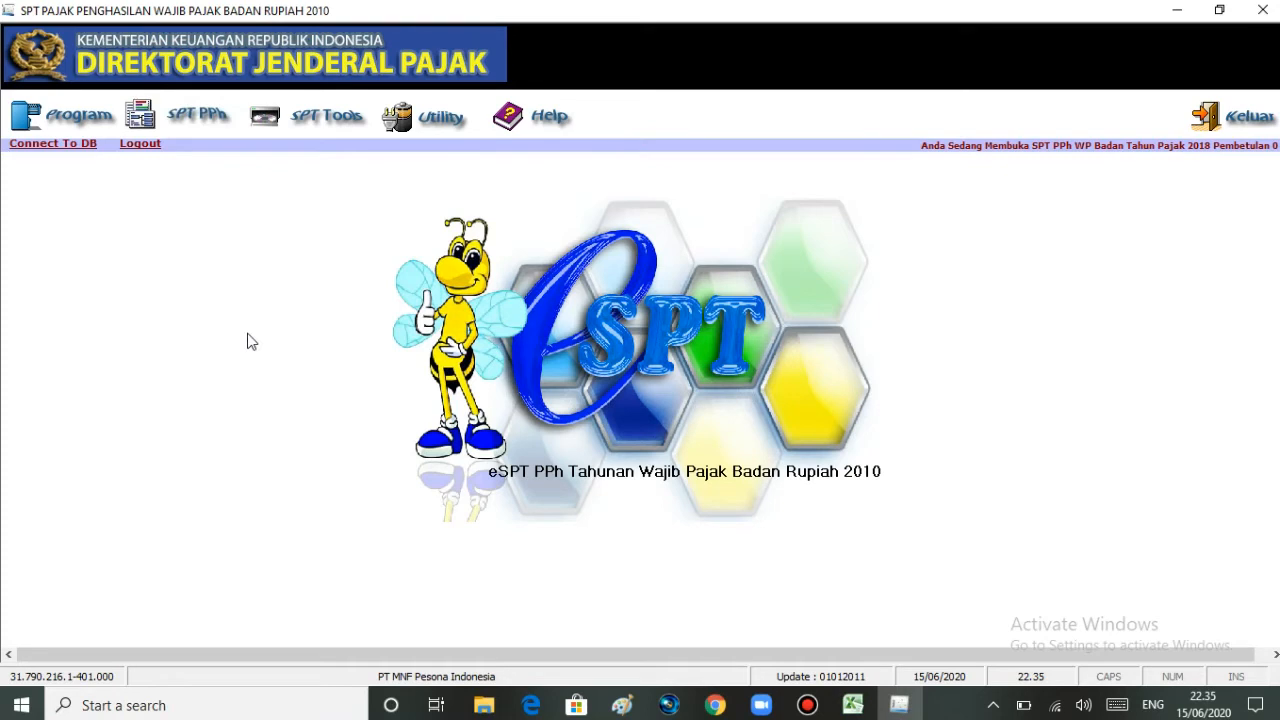
click(219, 117)
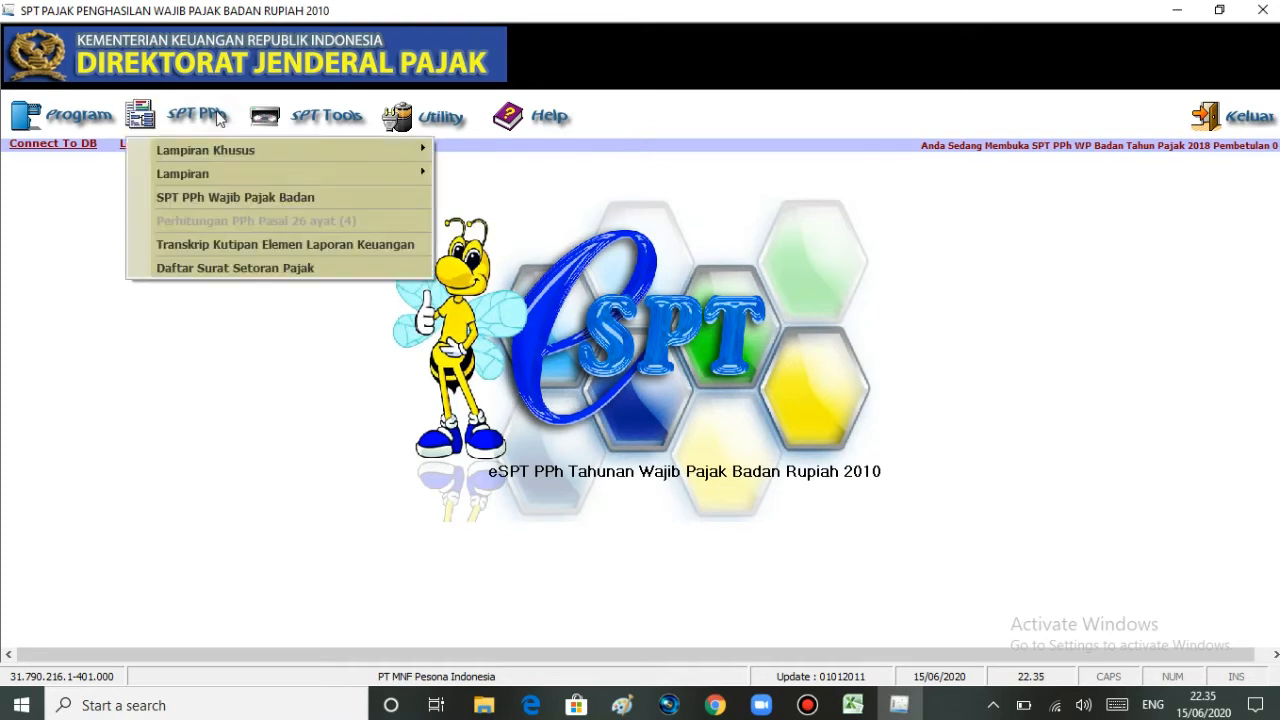
mouse_move(217, 174)
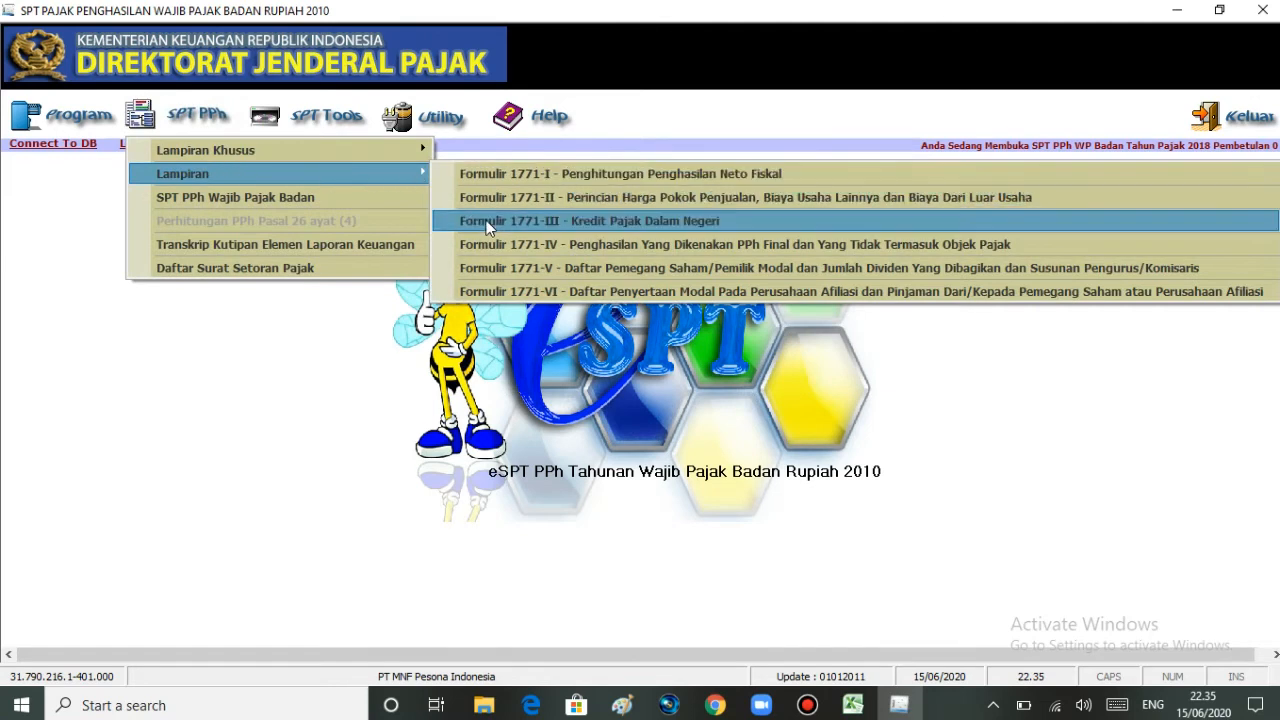
click(558, 219)
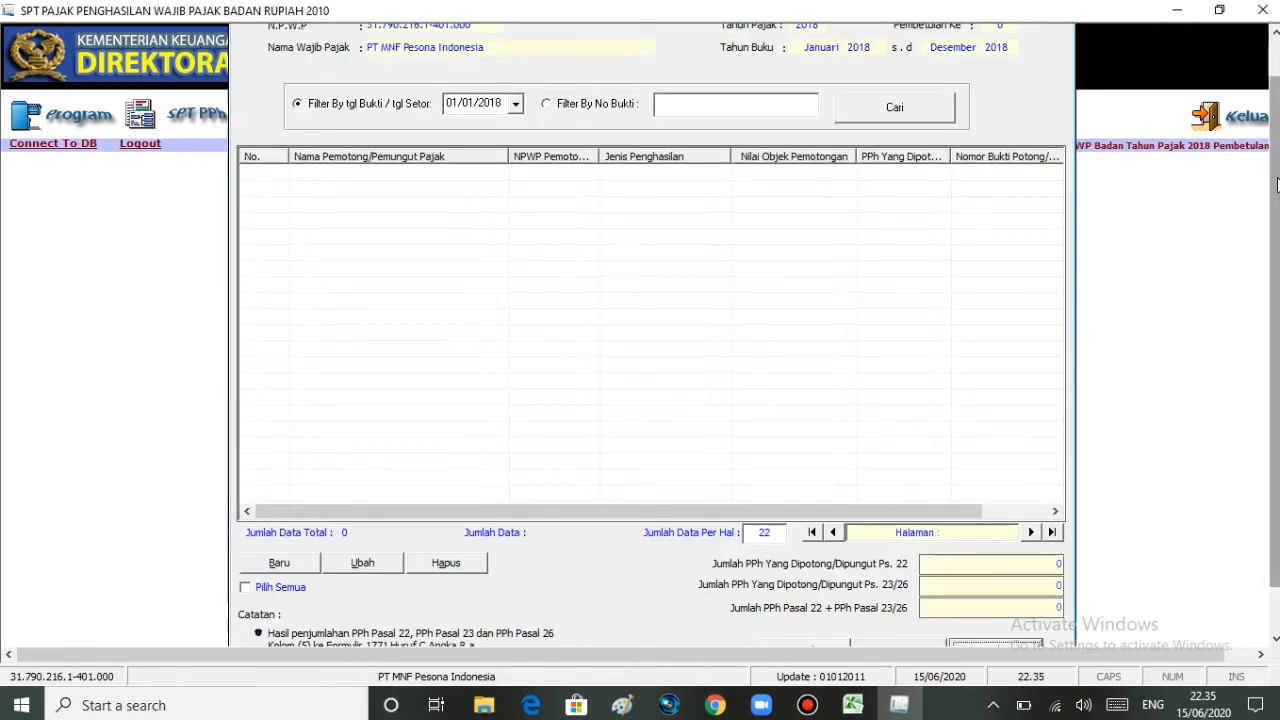
Step: Scroll the 1771-III list and start a new record with Baru
drag(1277, 183, 1277, 146)
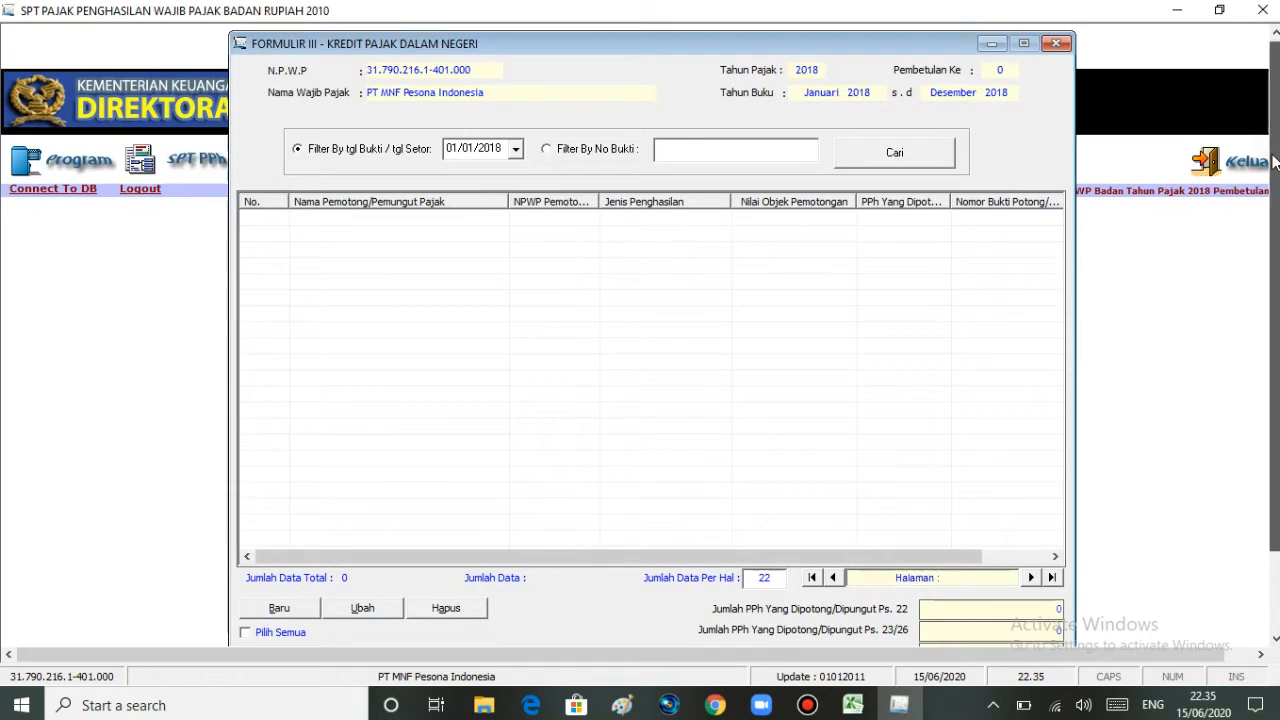
drag(1275, 160, 1268, 262)
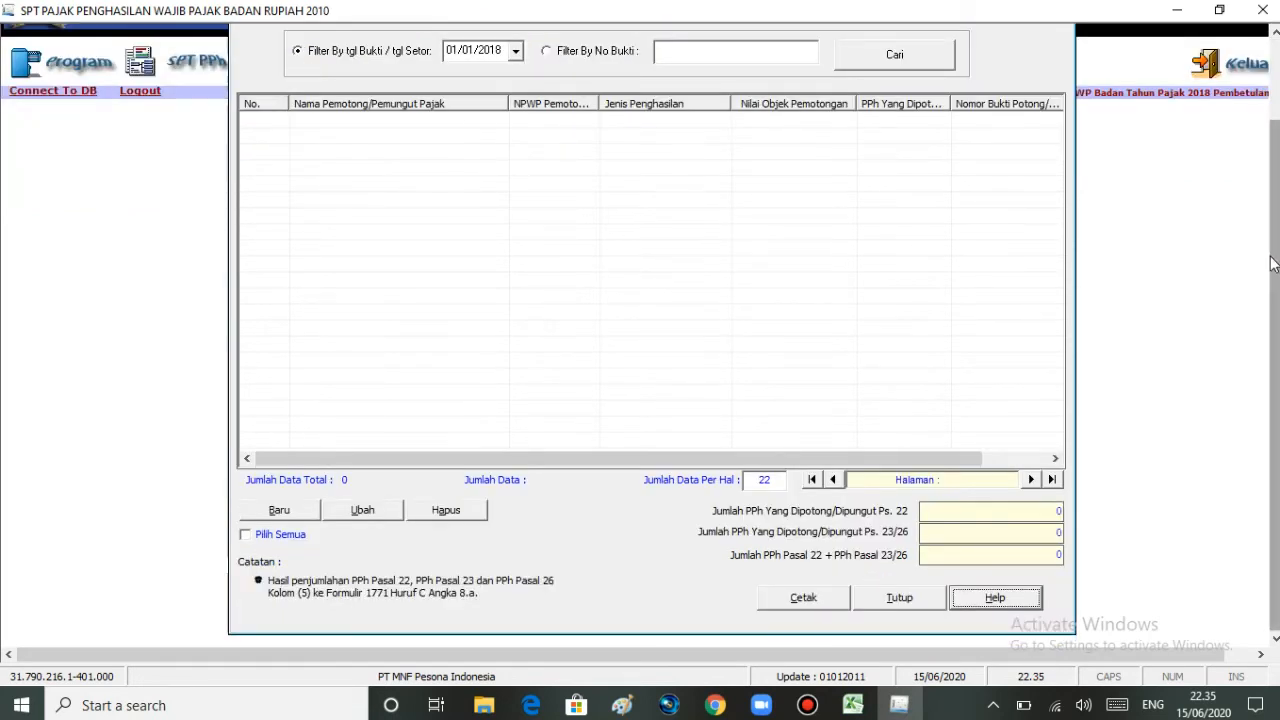
drag(1268, 251, 1273, 232)
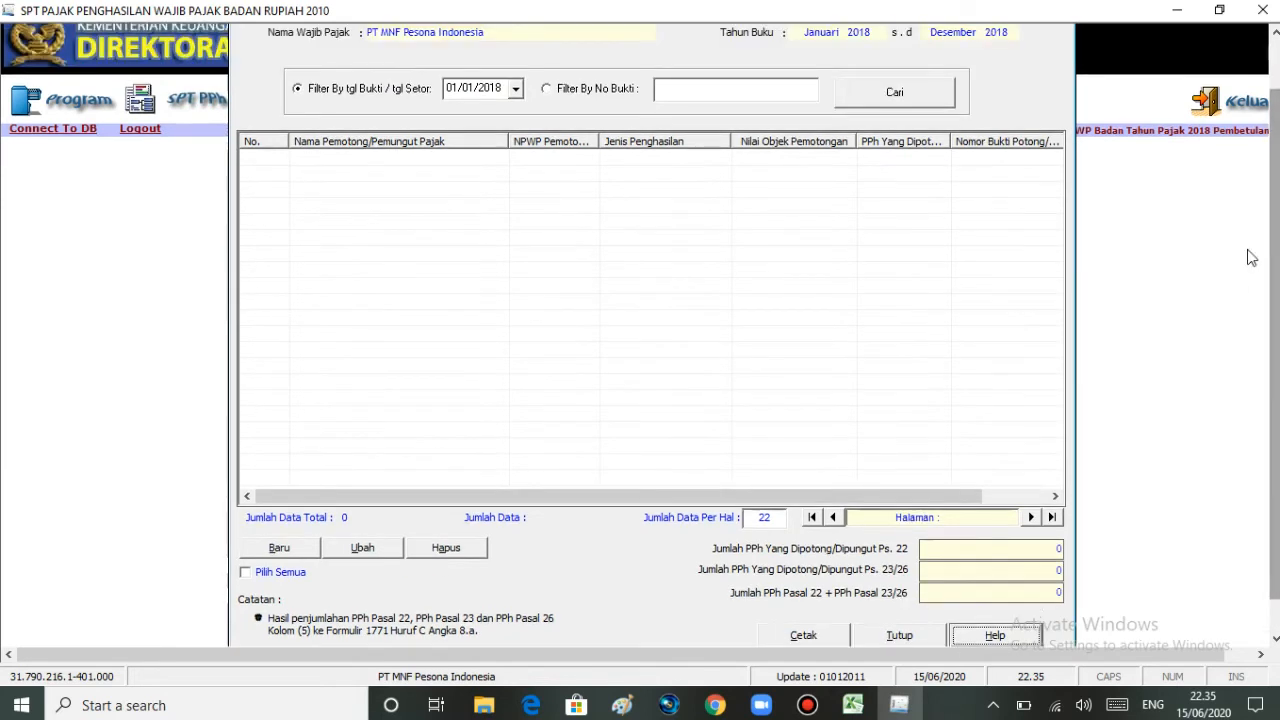
click(280, 549)
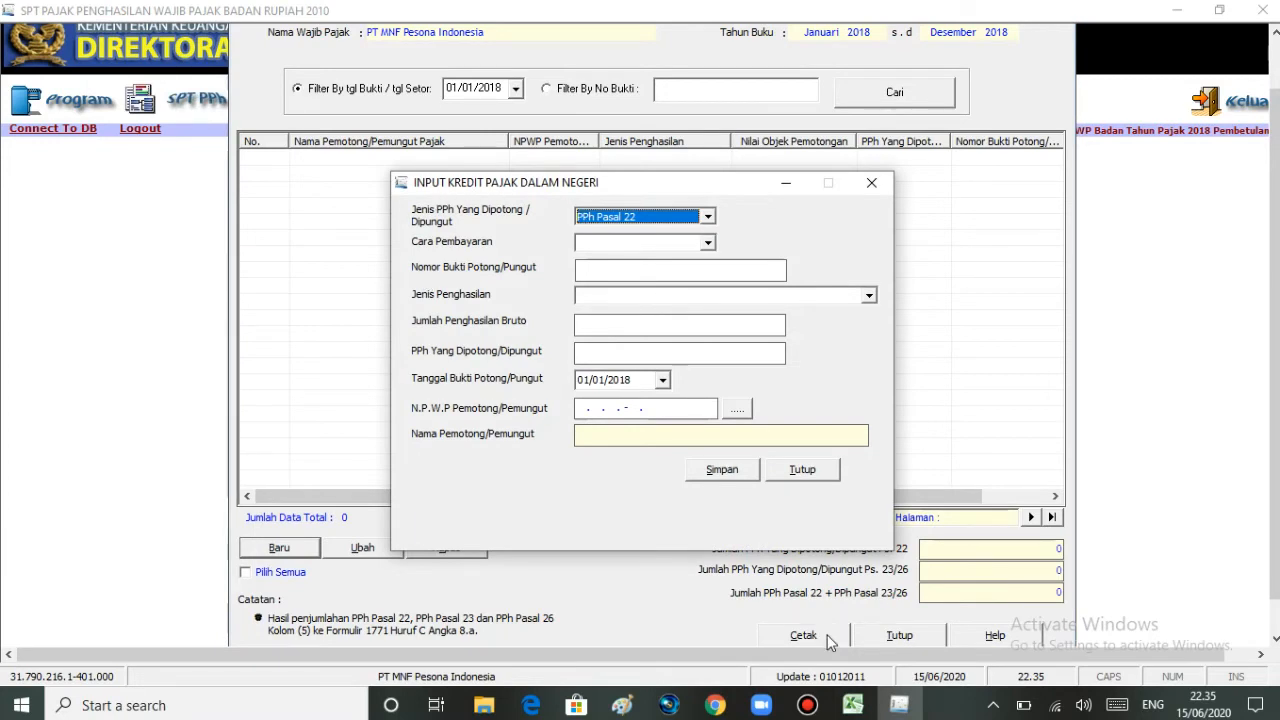
Step: Check the first PPh 23 record's withholder in Excel, then open the Jenis PPh choices
mouse_move(851, 707)
click(877, 648)
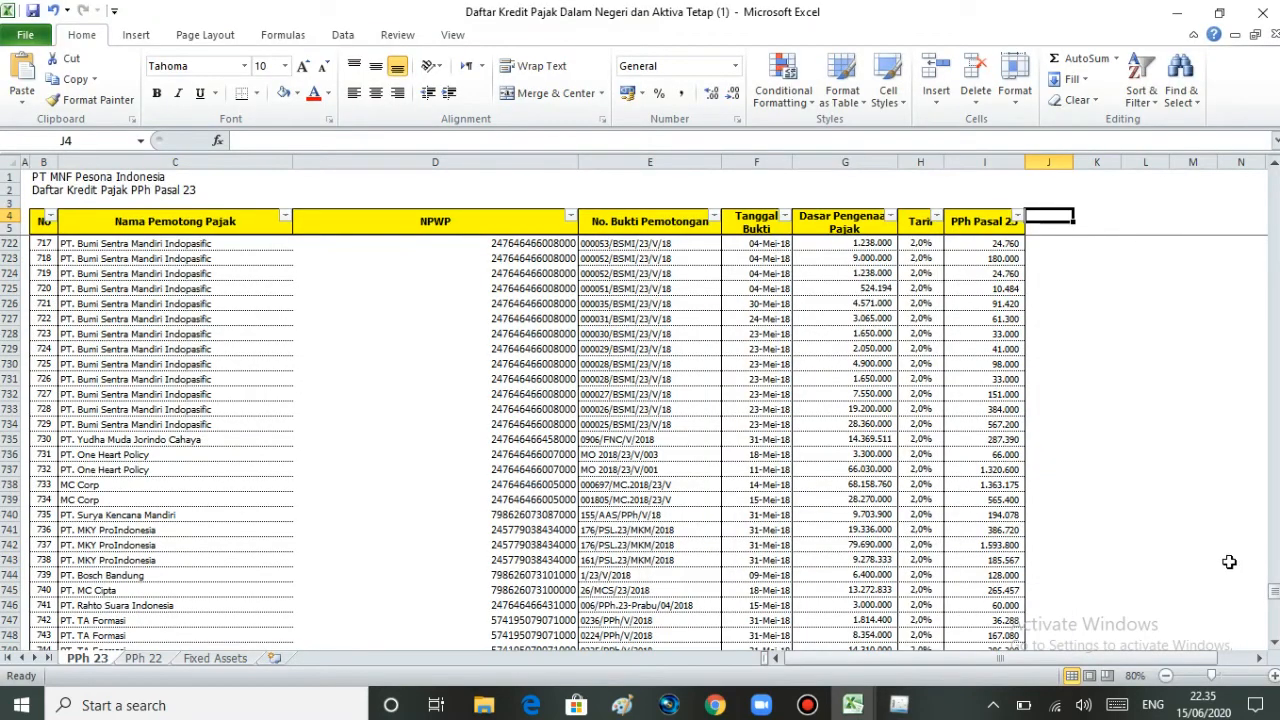
drag(1273, 590, 1268, 165)
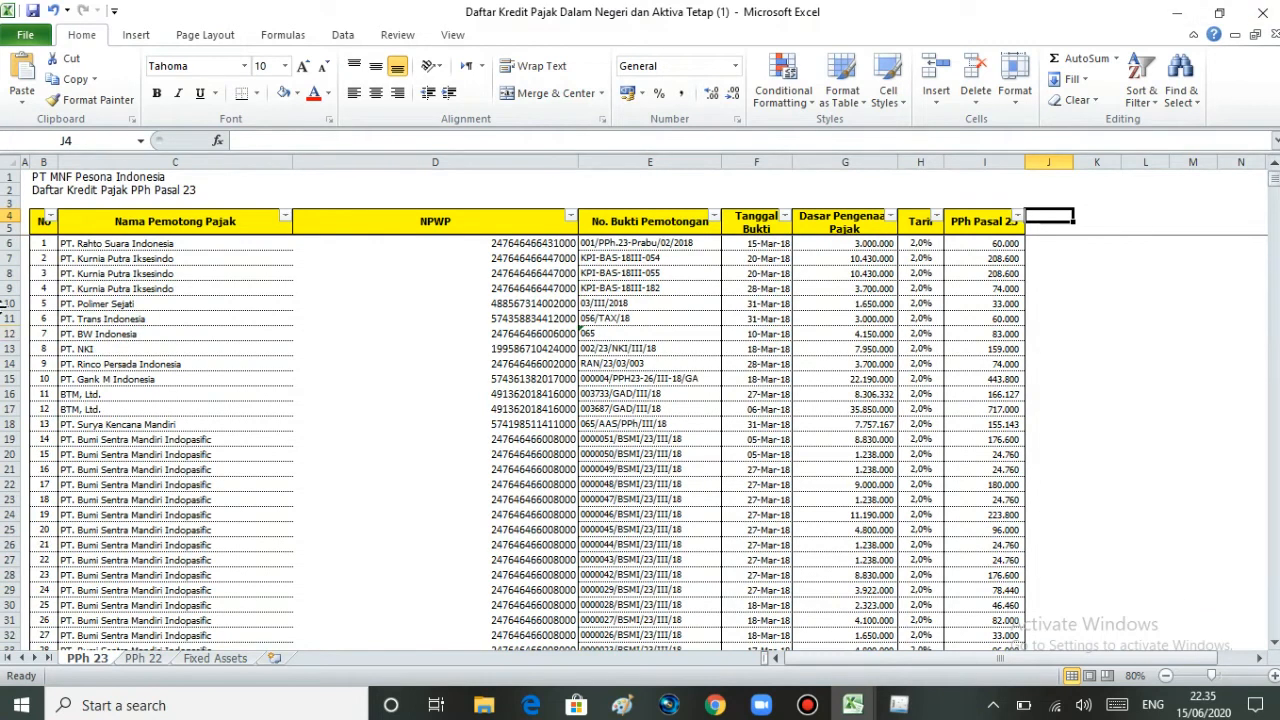
click(77, 243)
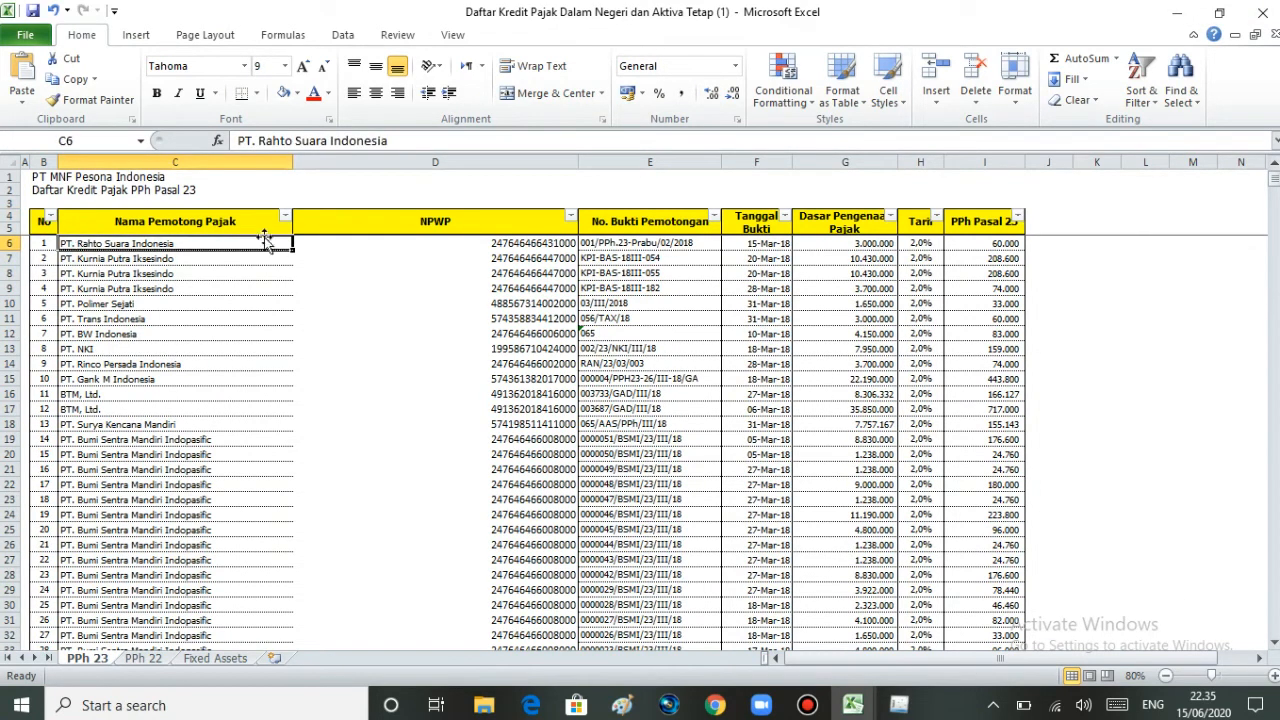
mouse_move(905, 705)
click(912, 662)
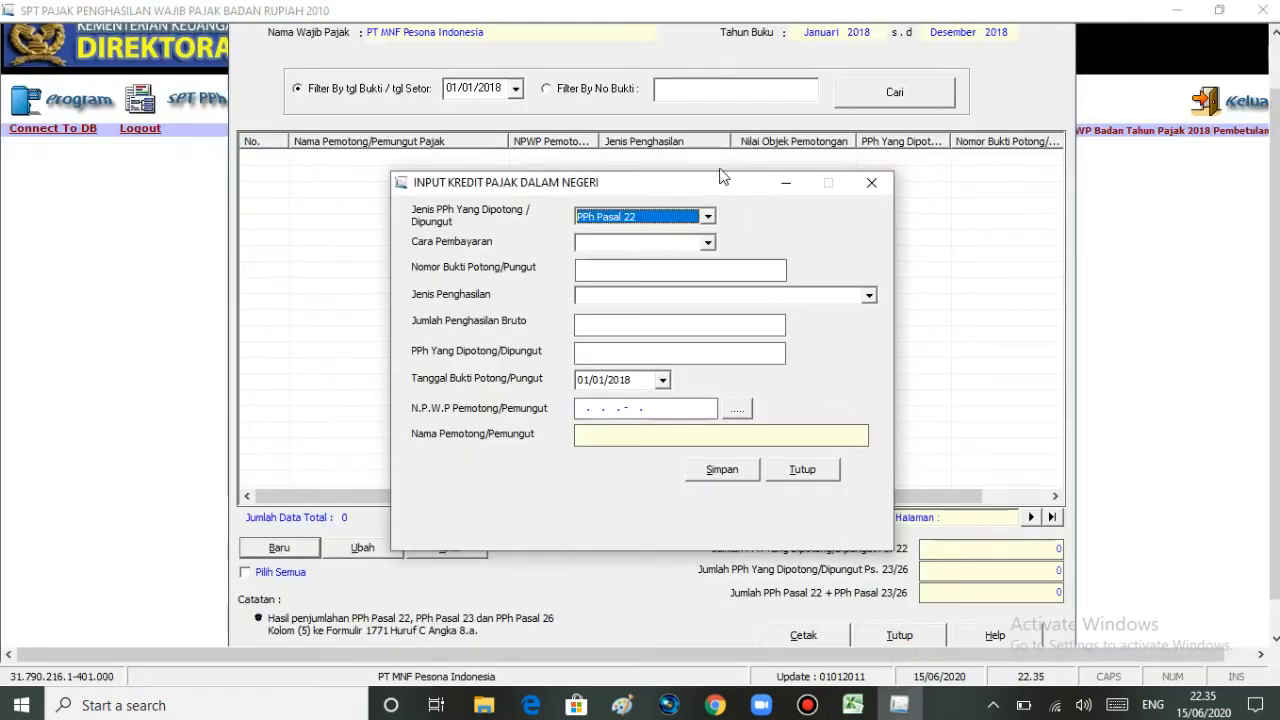
click(707, 217)
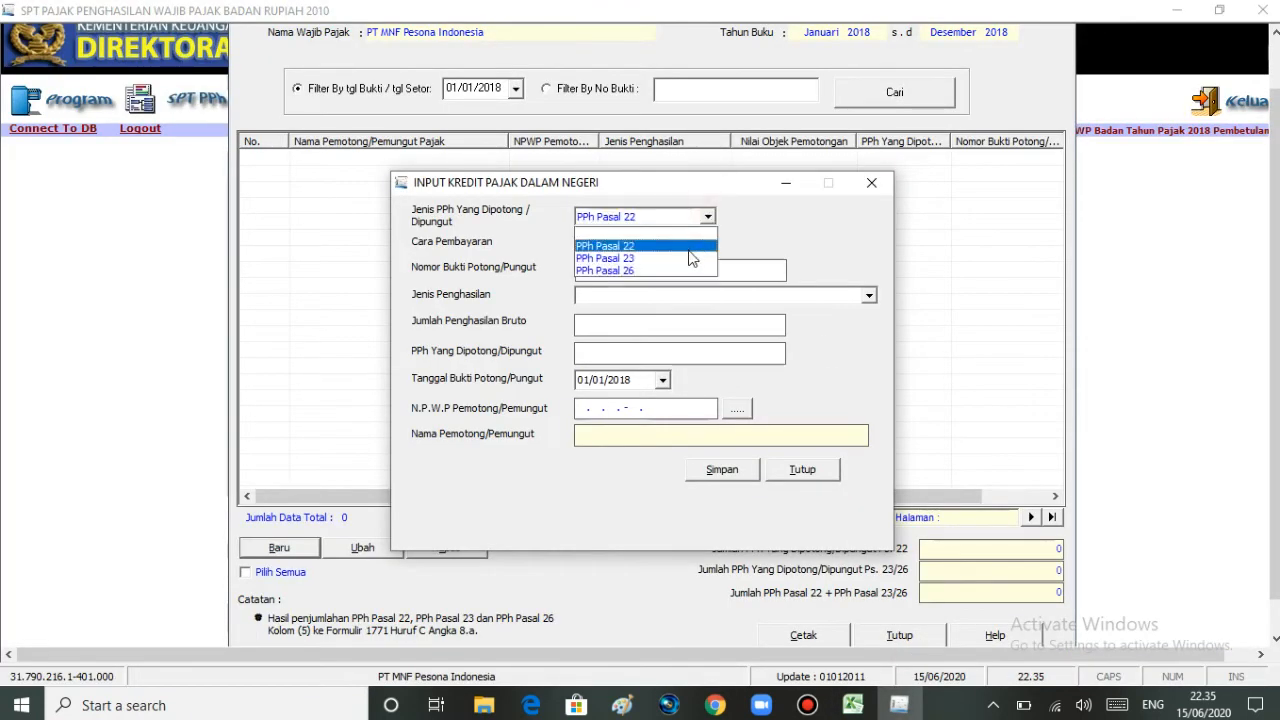
Step: Set Jenis PPh to PPh Pasal 23 and ready the Nomor Bukti Potong/Pungut field
click(688, 259)
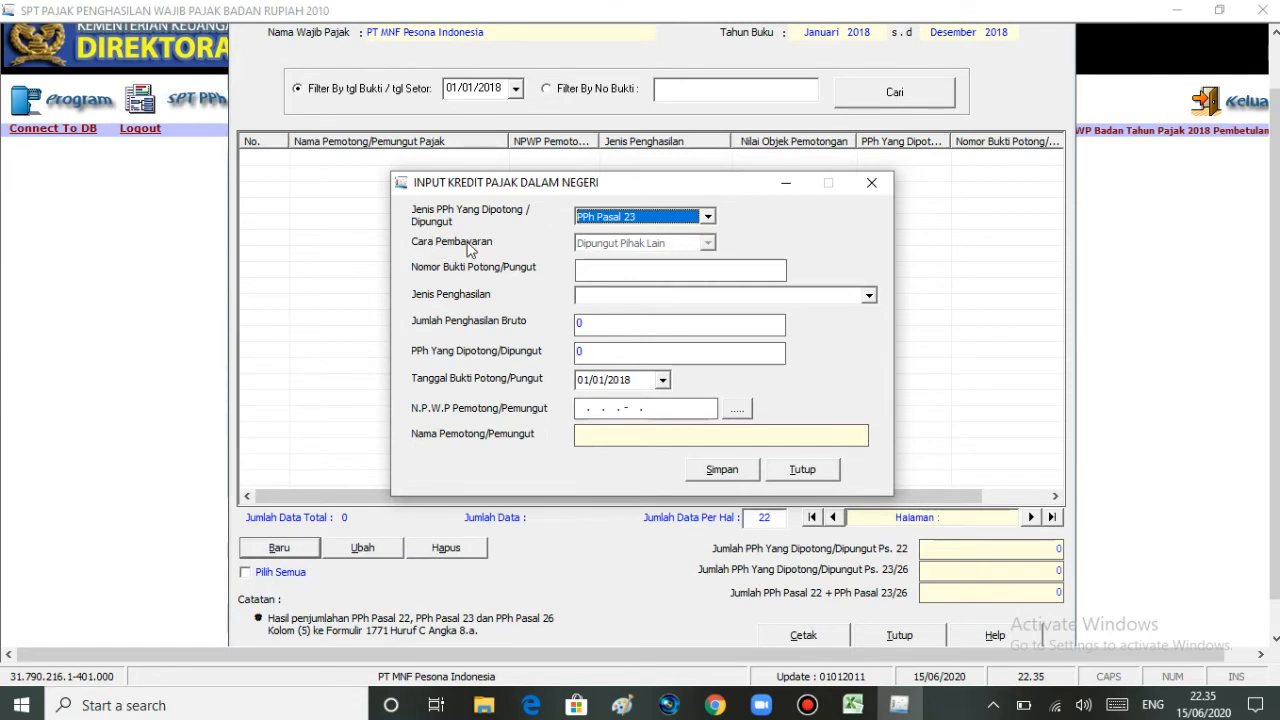
click(688, 241)
click(599, 271)
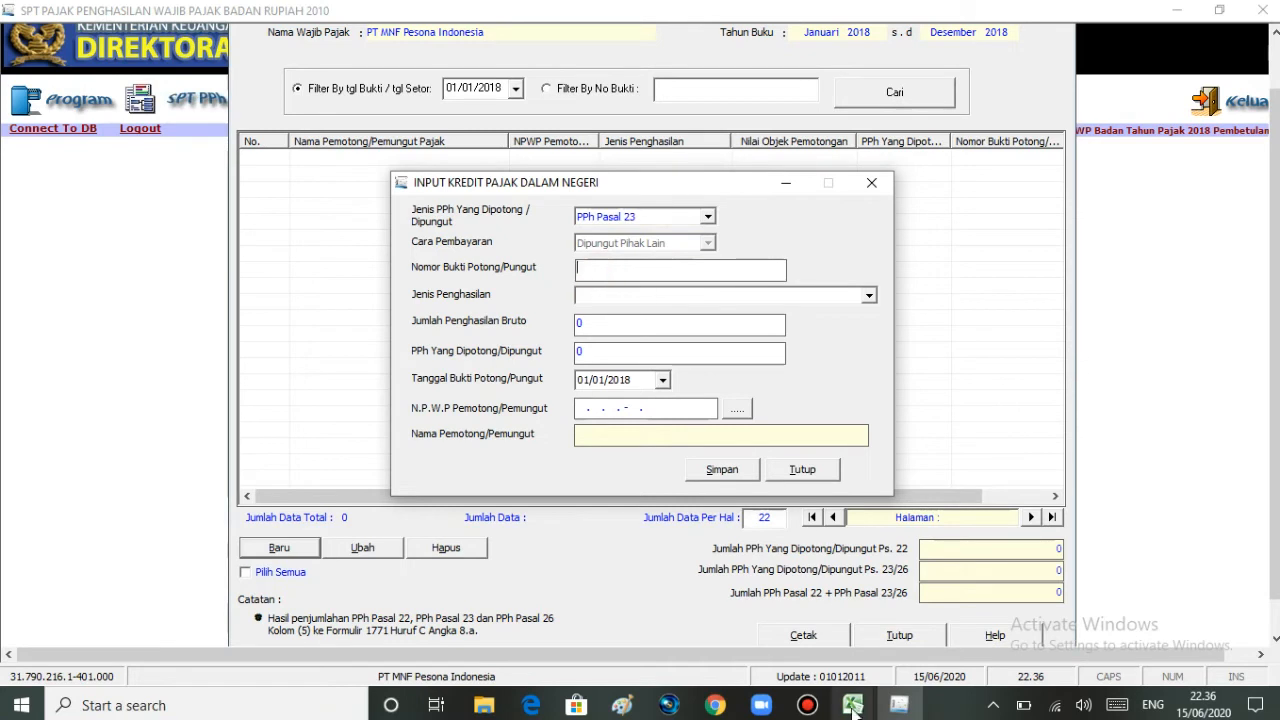
Step: Copy slip number 001/PPh.23-Prabu/02/2018 from cell E6 for the Nomor Bukti Potong field
mouse_move(852, 708)
click(950, 620)
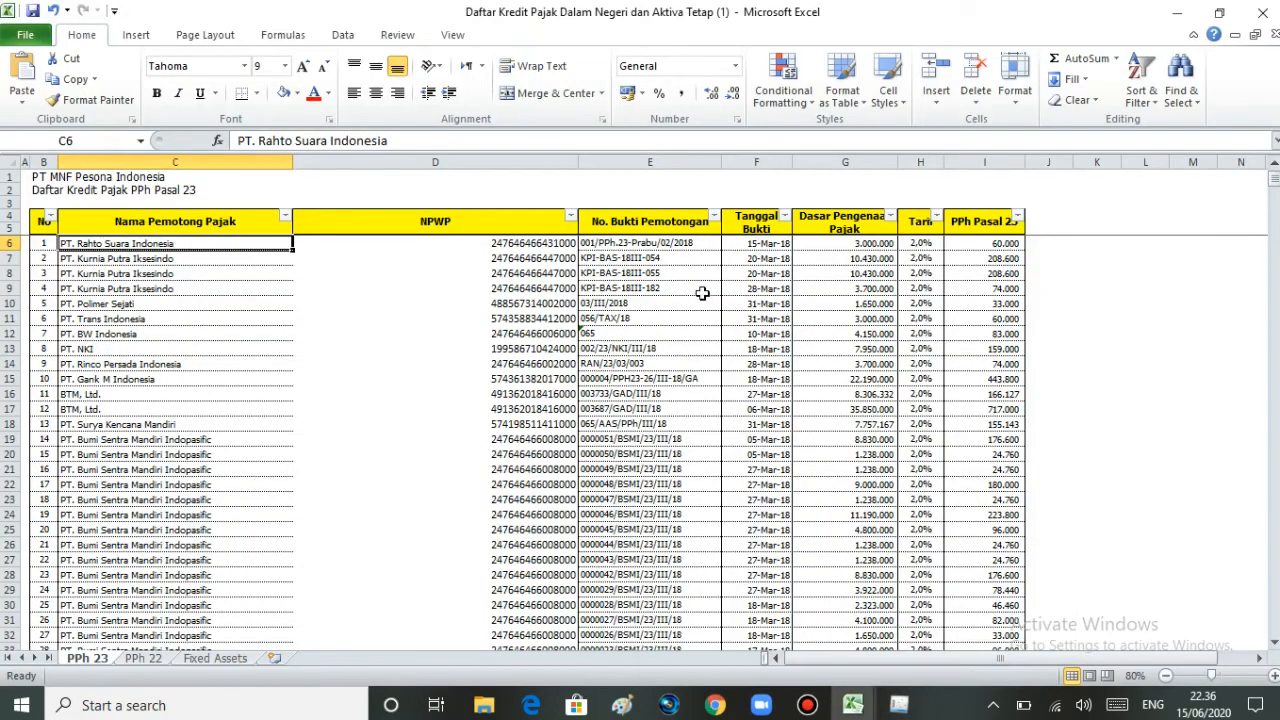
click(677, 244)
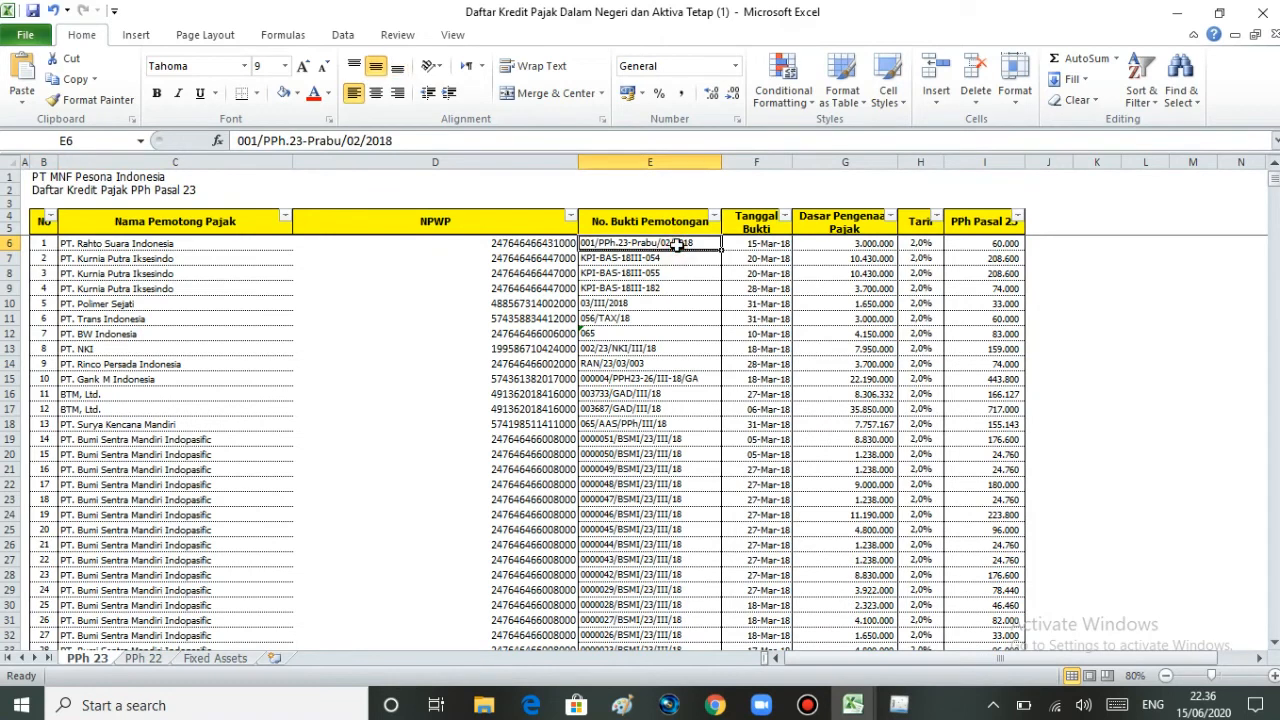
drag(410, 141, 244, 147)
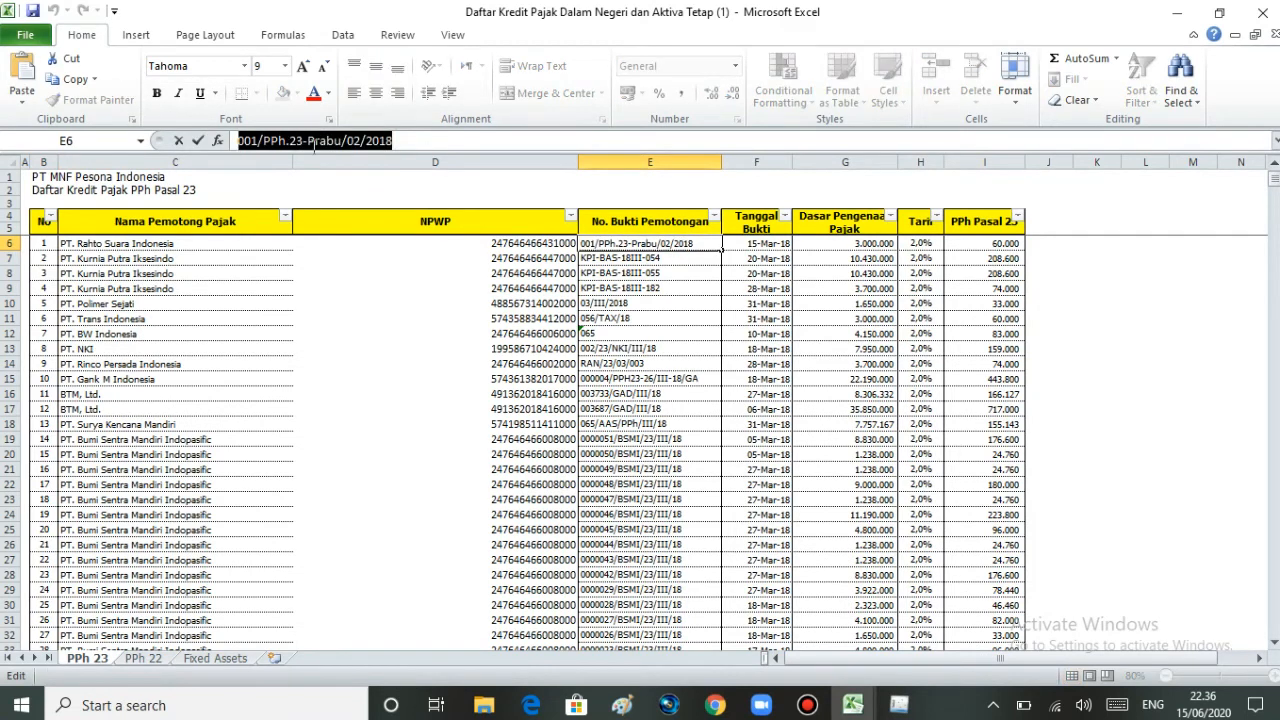
mouse_move(899, 705)
click(880, 620)
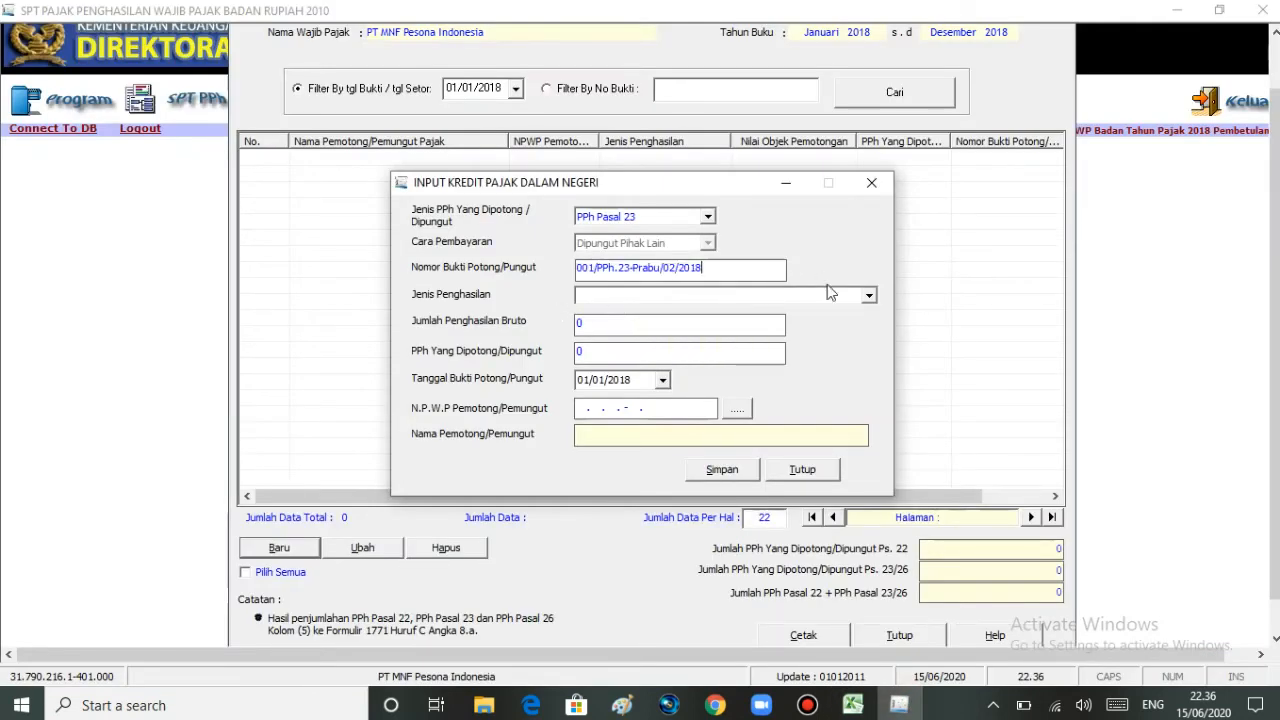
Step: Set income type Imbalan/Jasa Lainnya and gross income 3.000.000 from the workbook
click(867, 299)
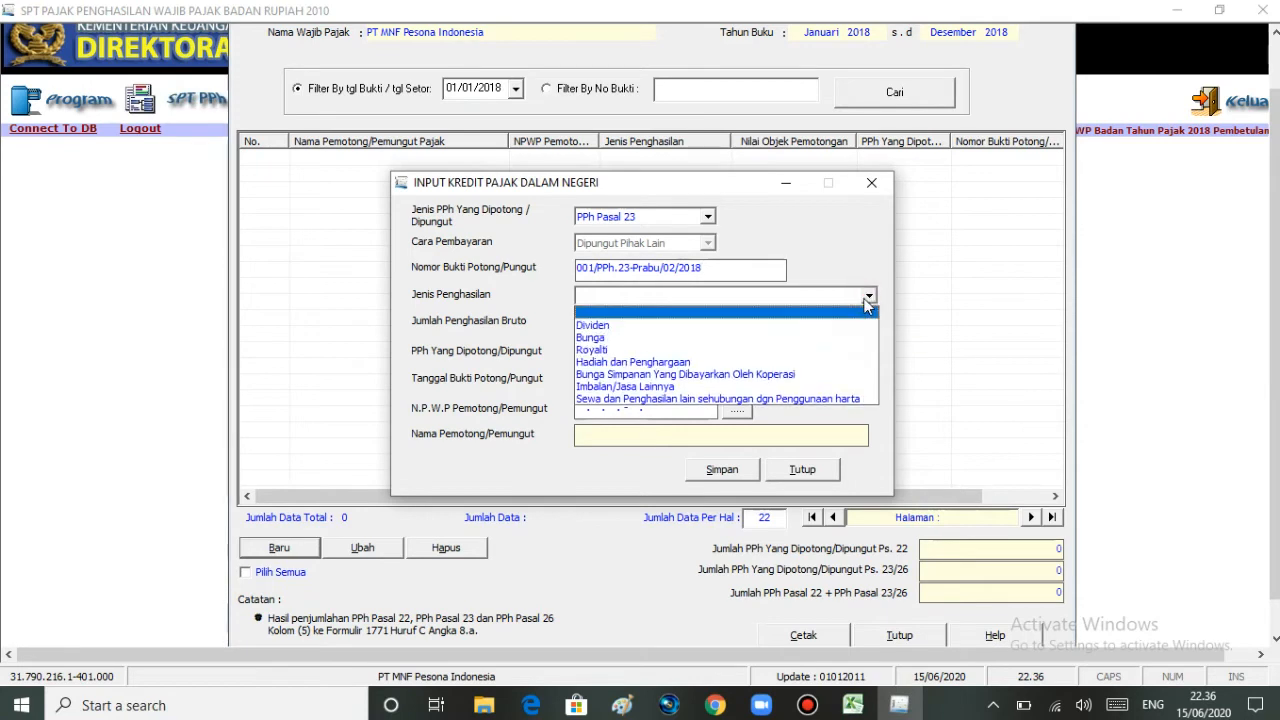
click(829, 388)
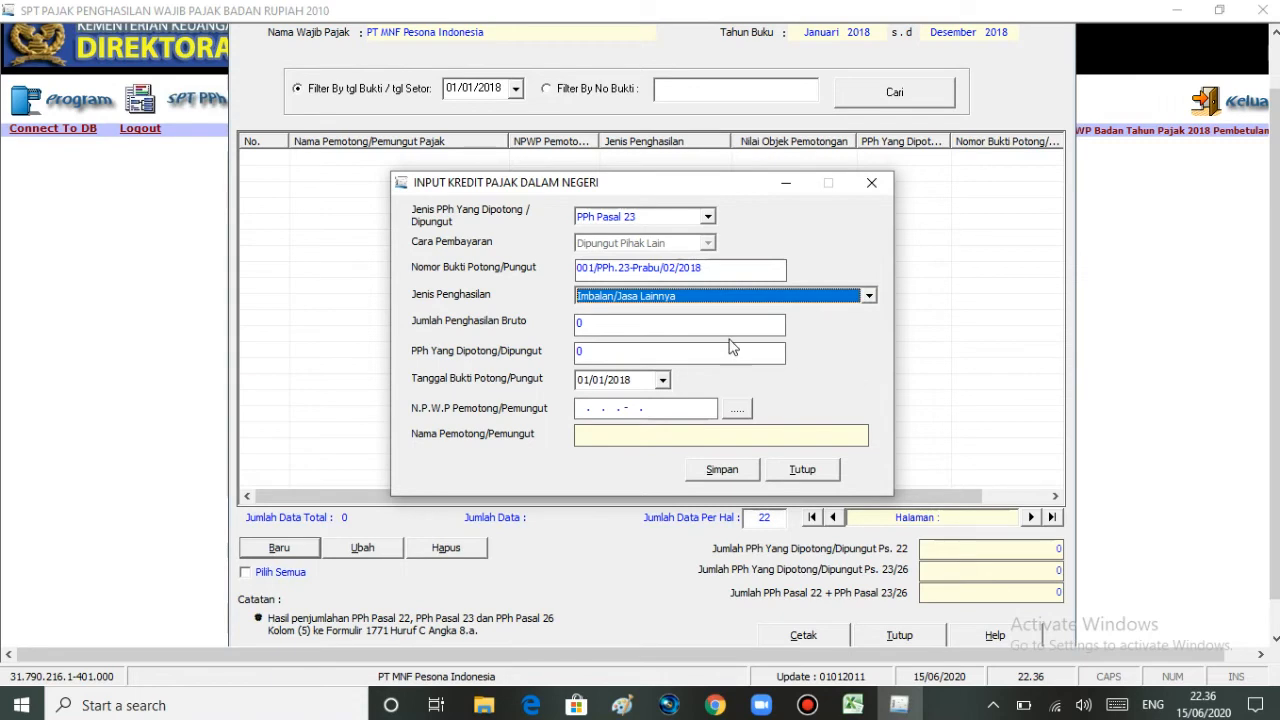
click(613, 334)
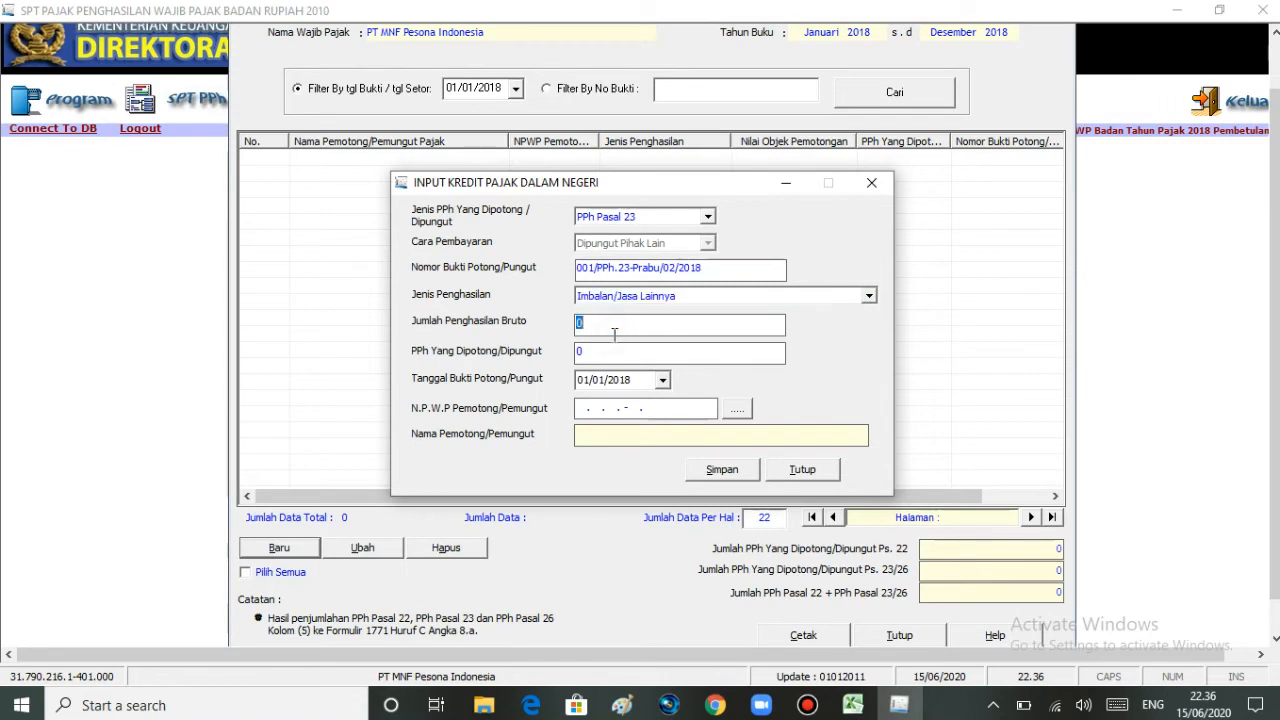
mouse_move(852, 705)
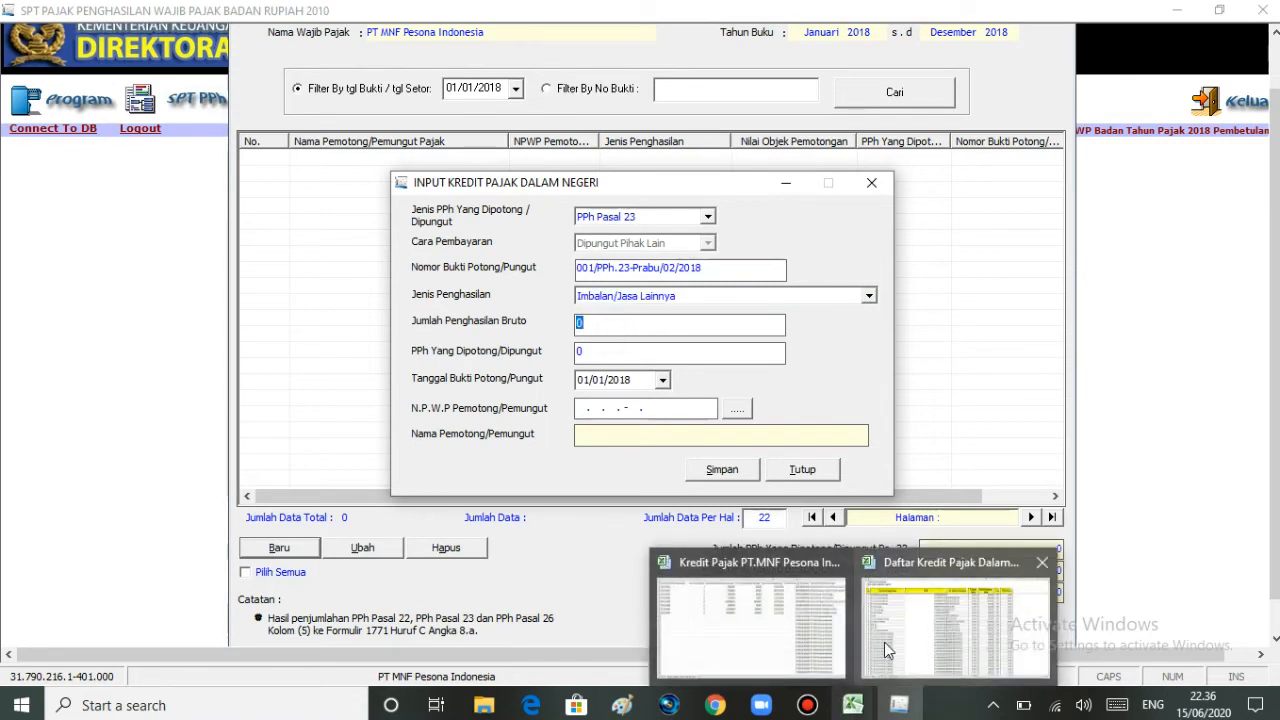
click(887, 650)
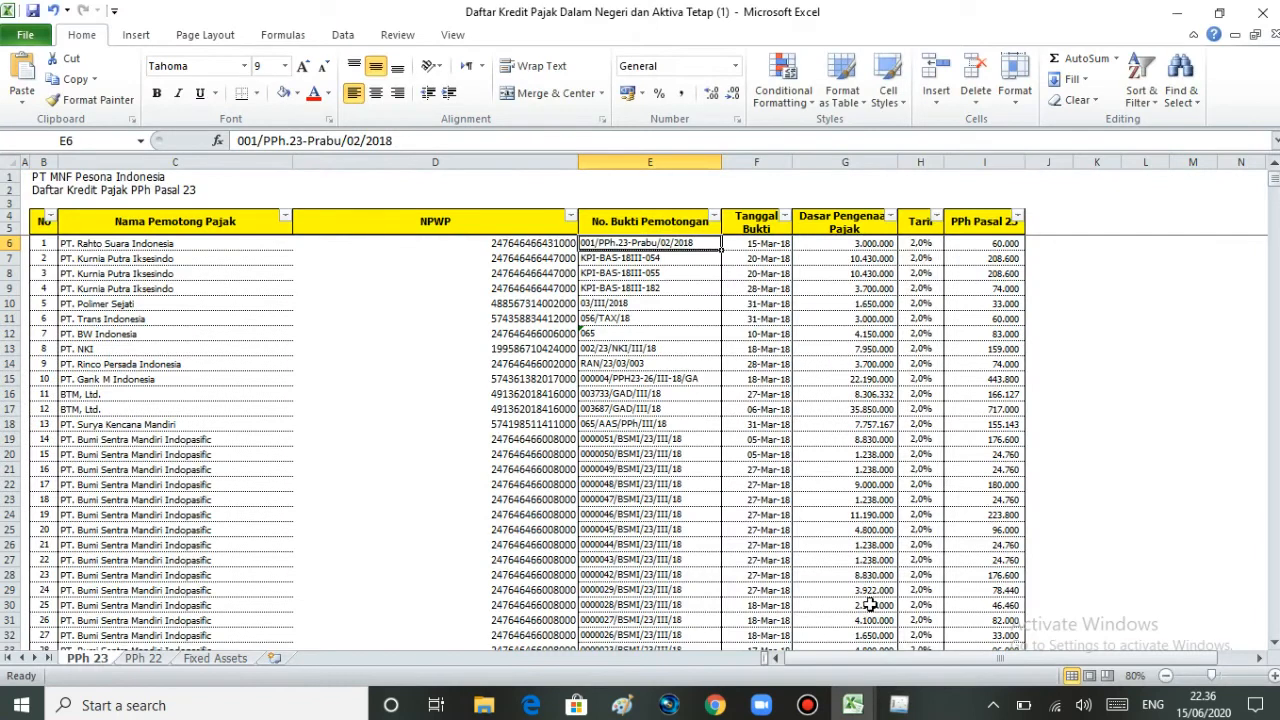
click(845, 244)
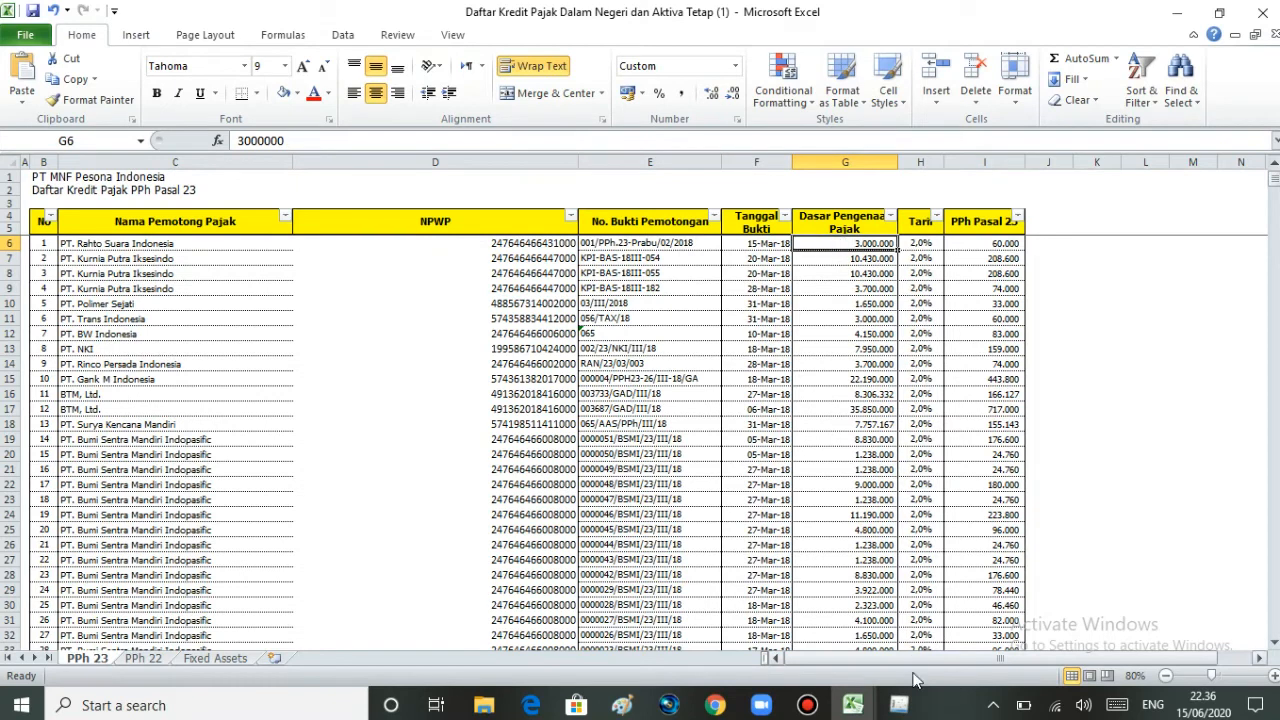
click(901, 705)
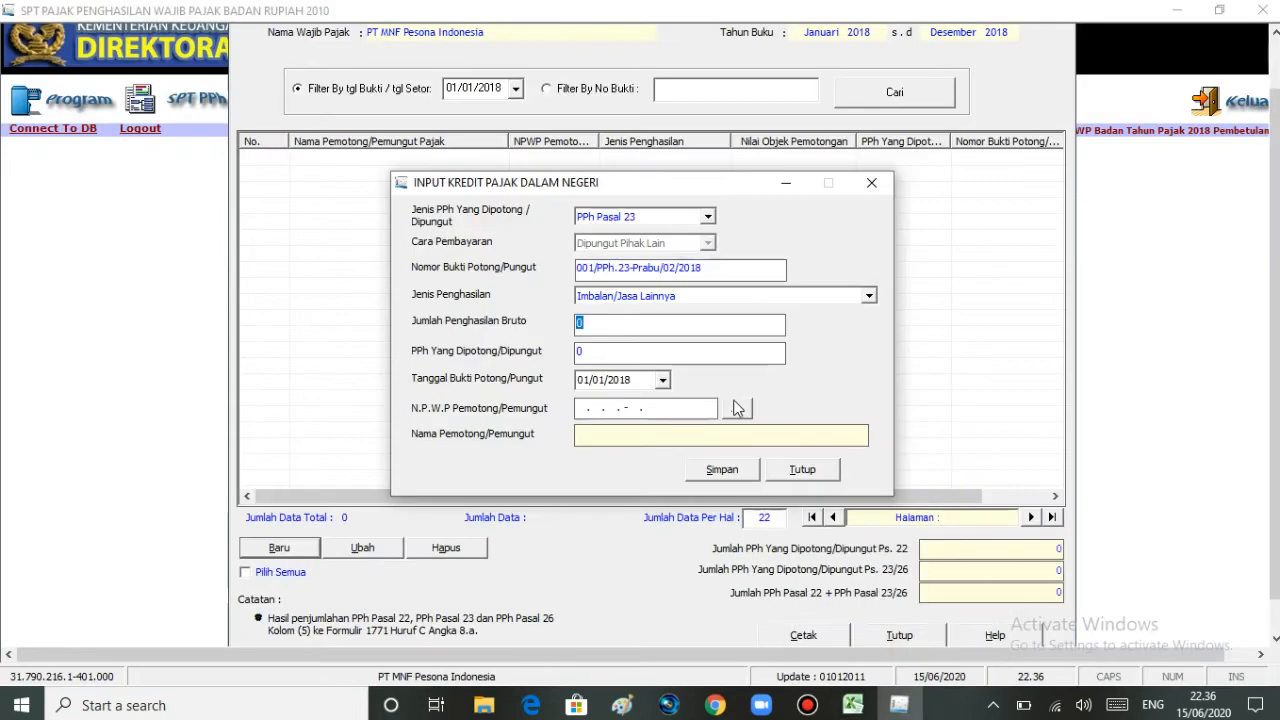
text(3000000)
key(Tab)
Step: Enter withheld PPh 60.000, checked against the first row in the workbook
click(852, 705)
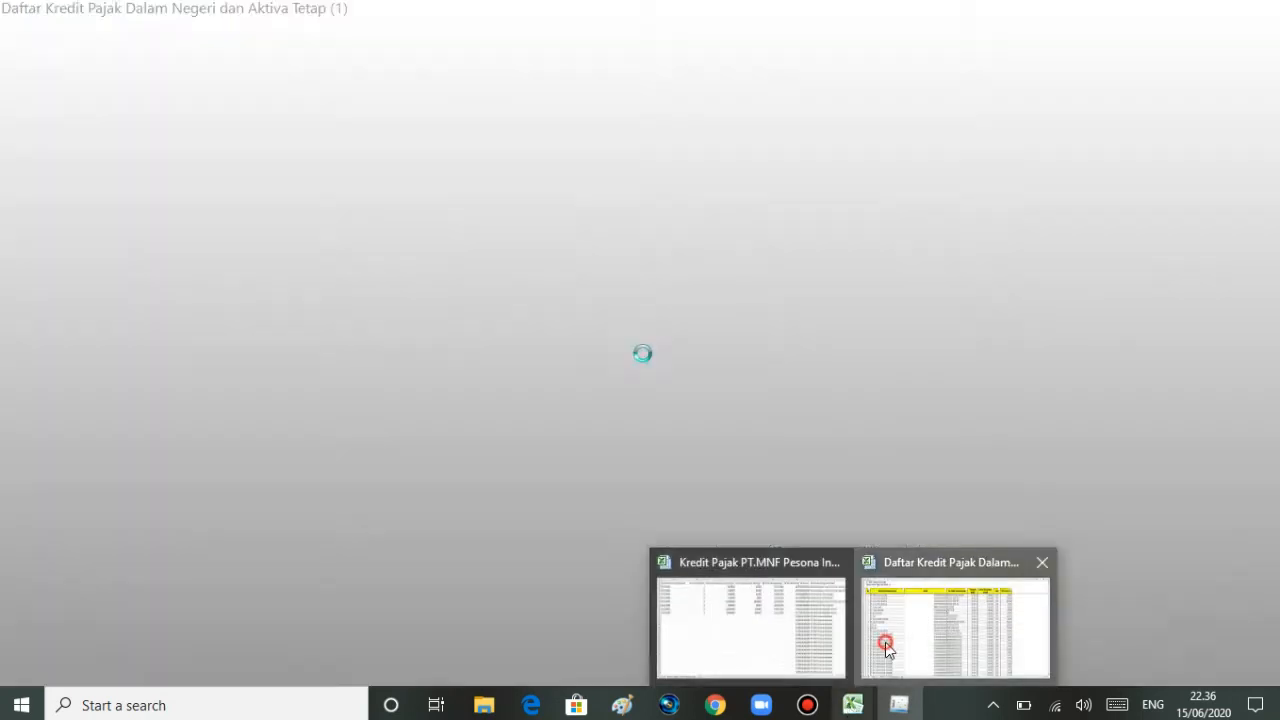
click(876, 580)
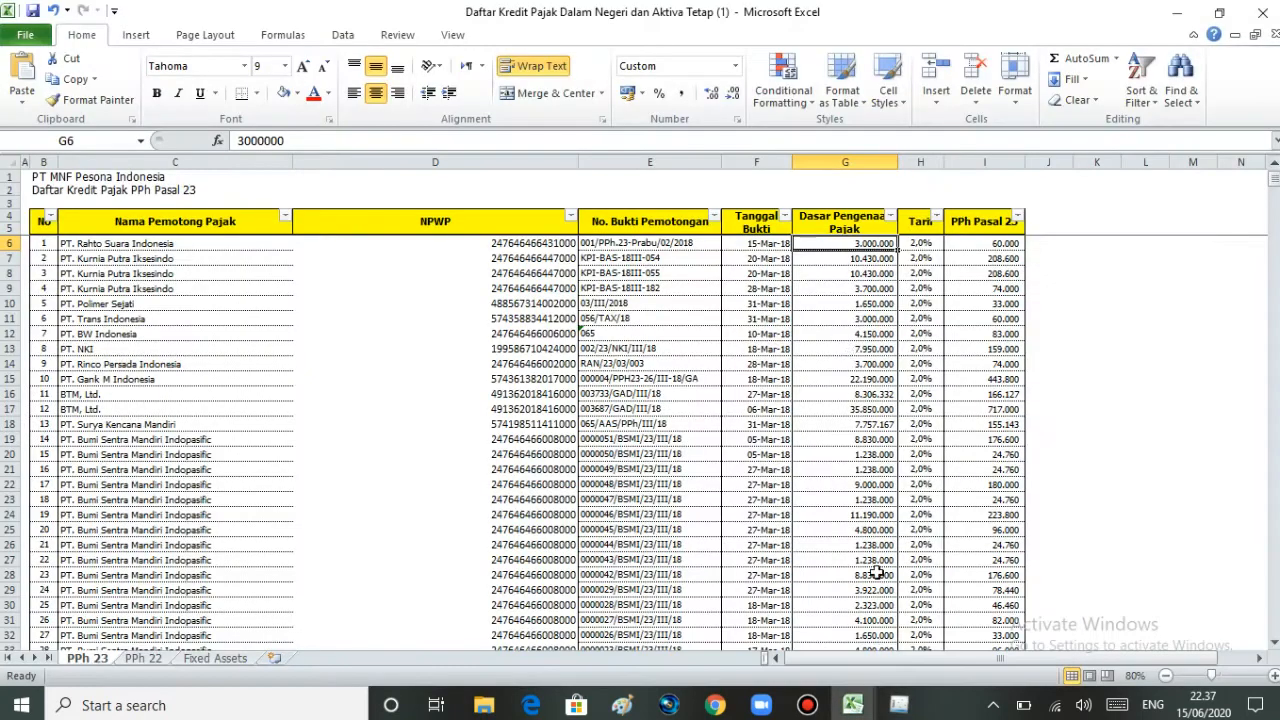
click(965, 240)
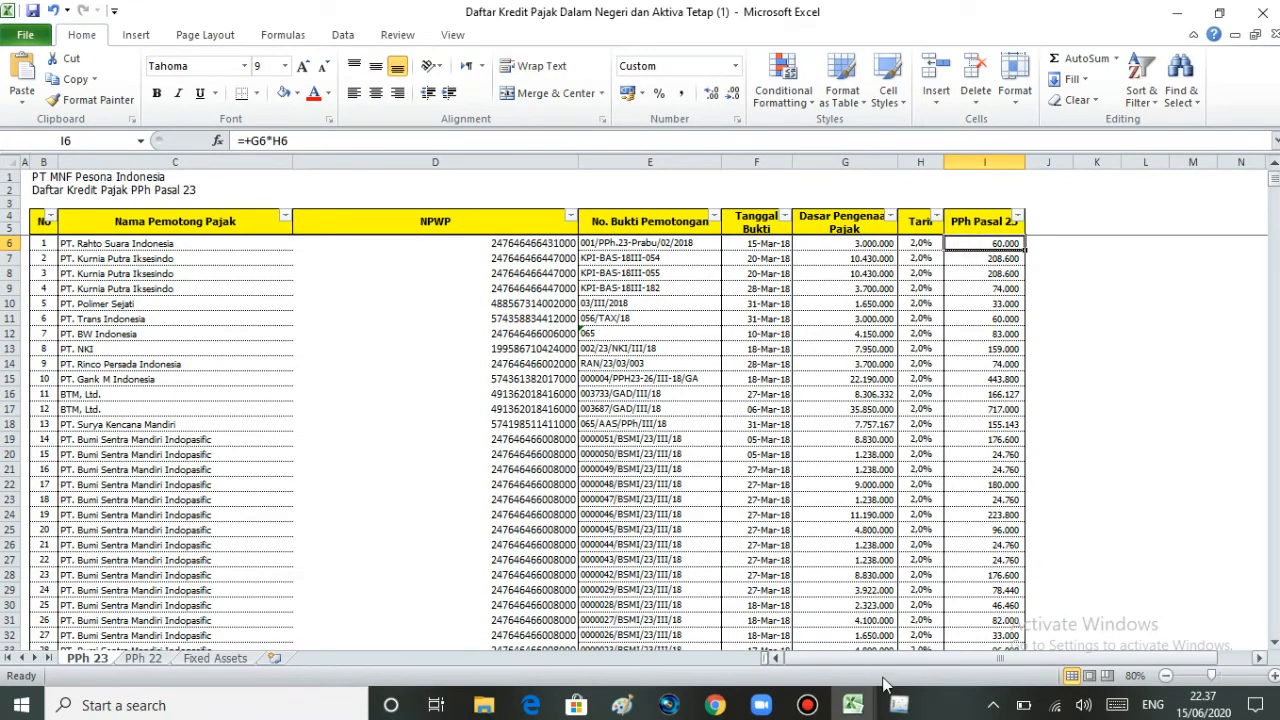
mouse_move(899, 705)
click(919, 645)
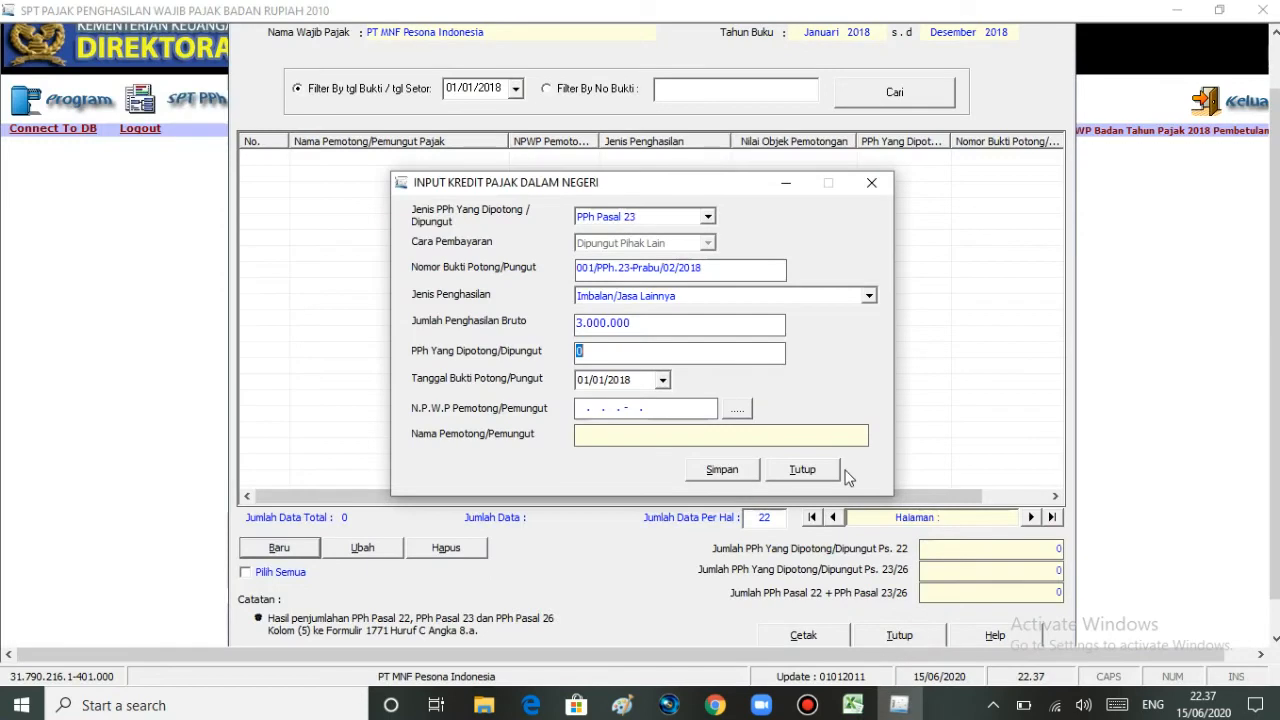
text(60.0)
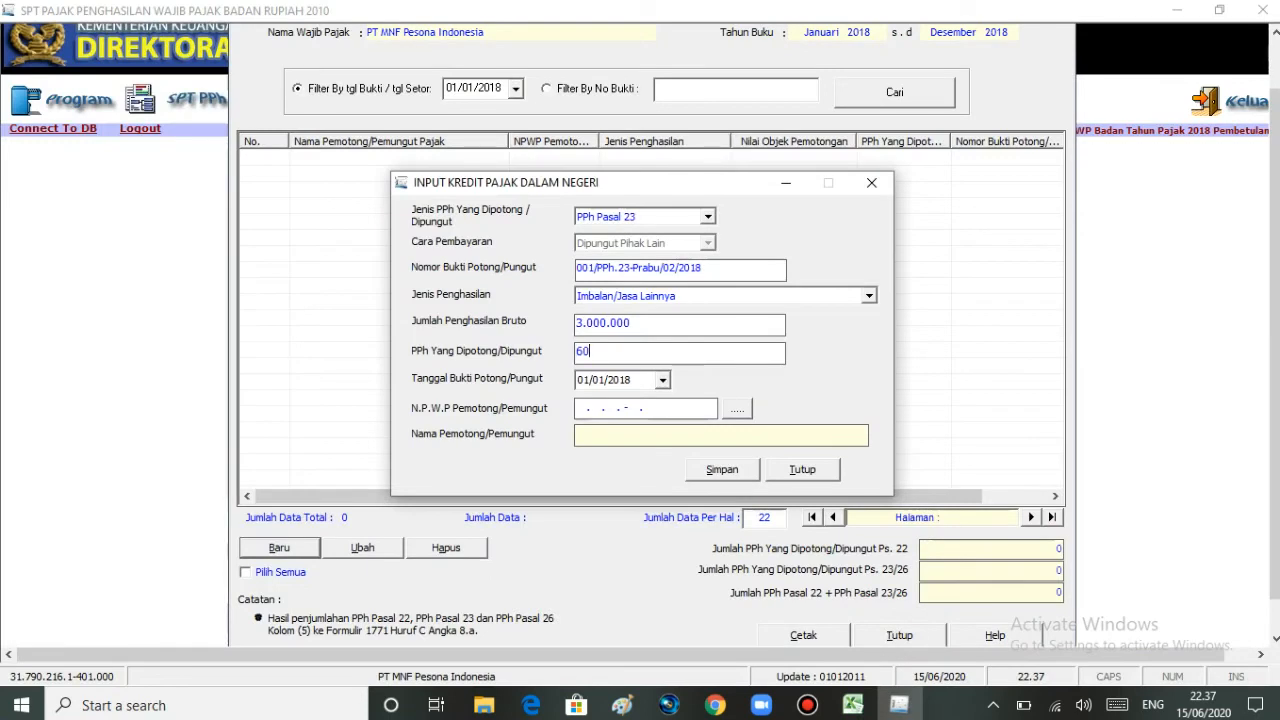
text(000)
key(Tab)
Step: Set the proof date to 15 Maret 2018 using the calendar
click(866, 680)
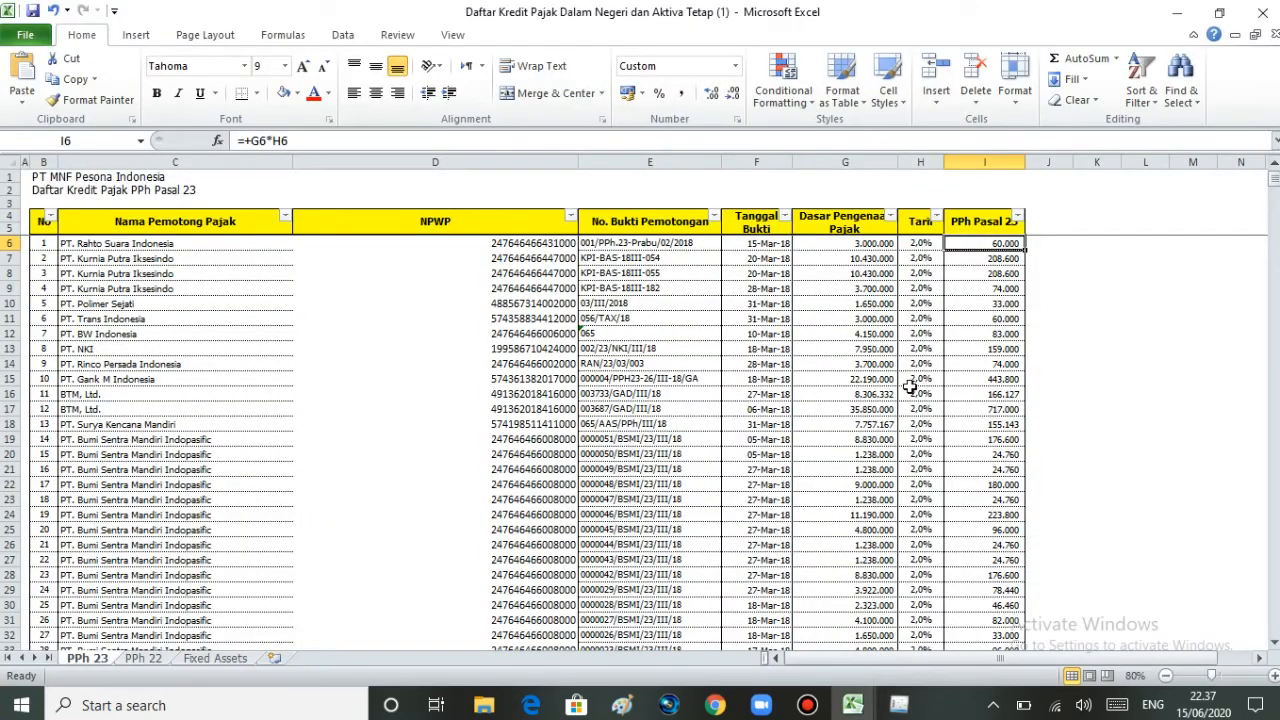
click(778, 245)
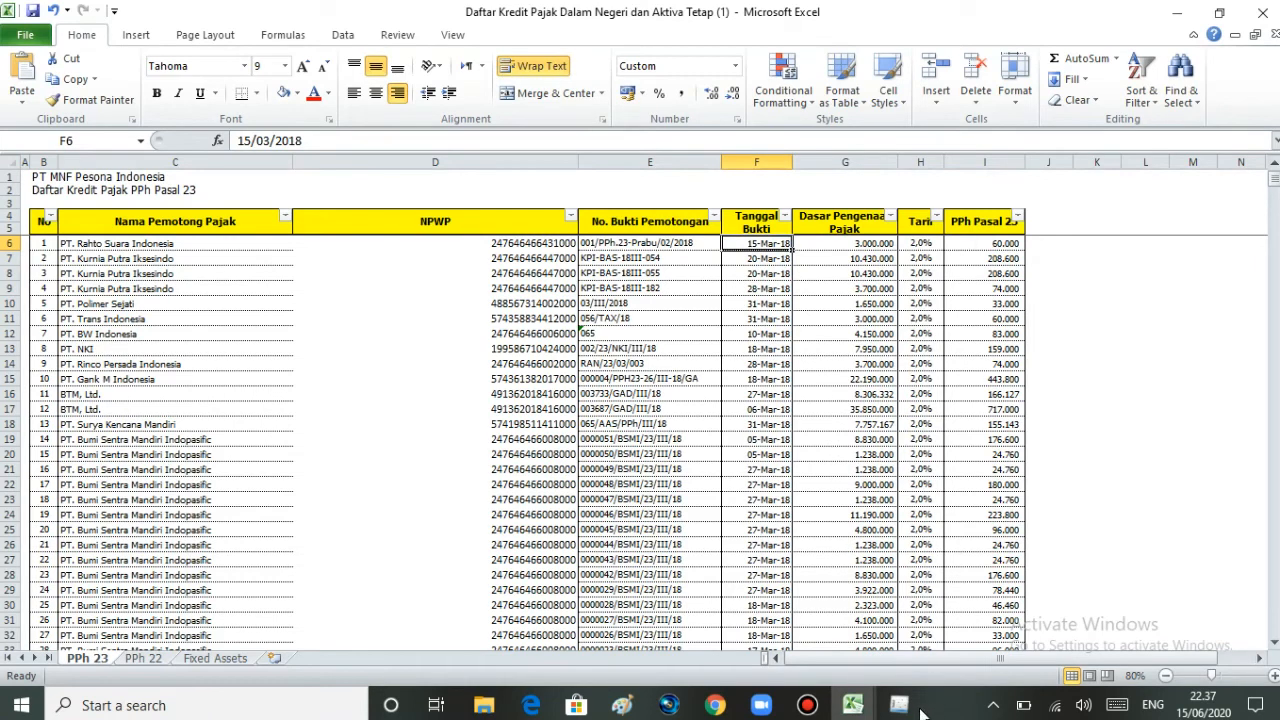
mouse_move(912, 711)
click(900, 630)
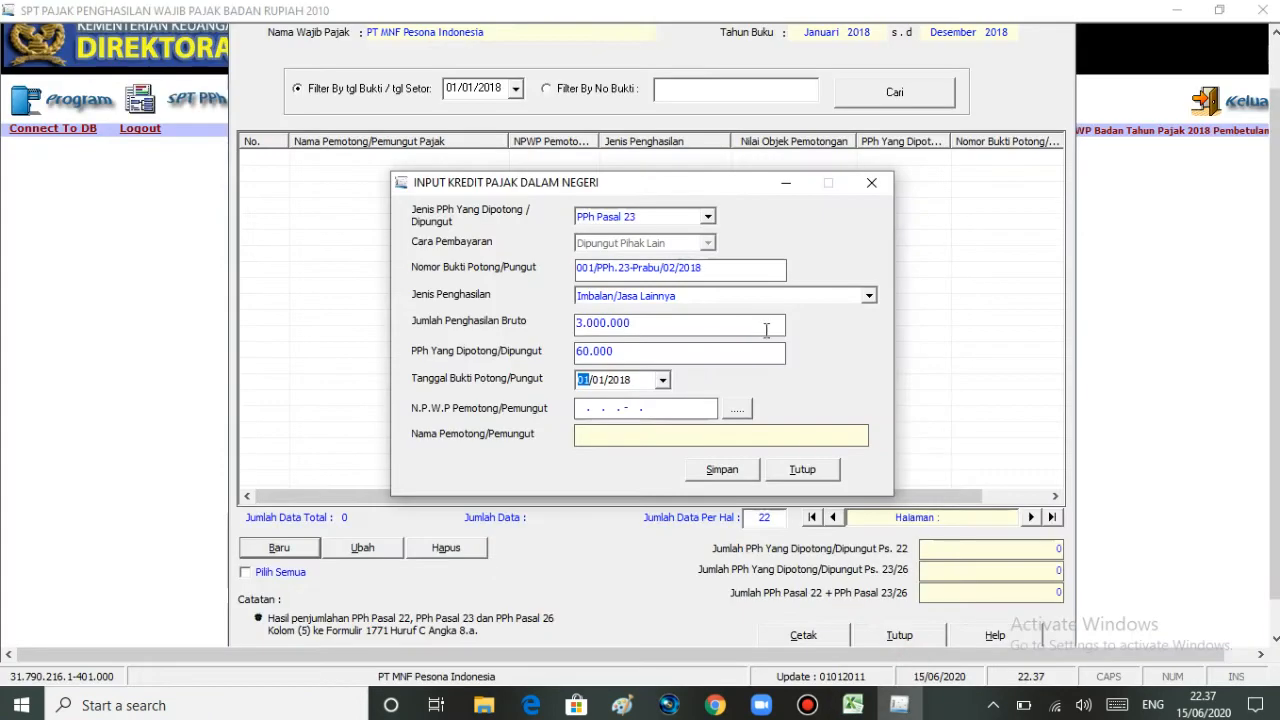
click(663, 381)
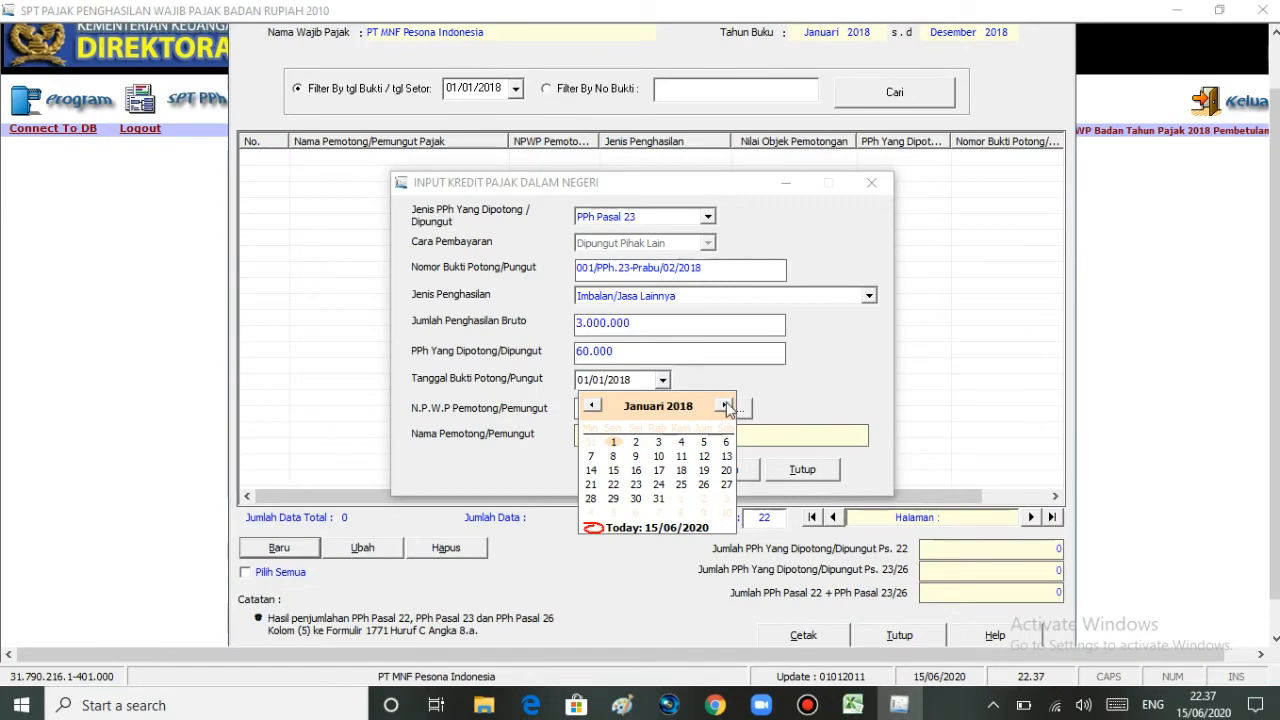
click(726, 406)
click(725, 406)
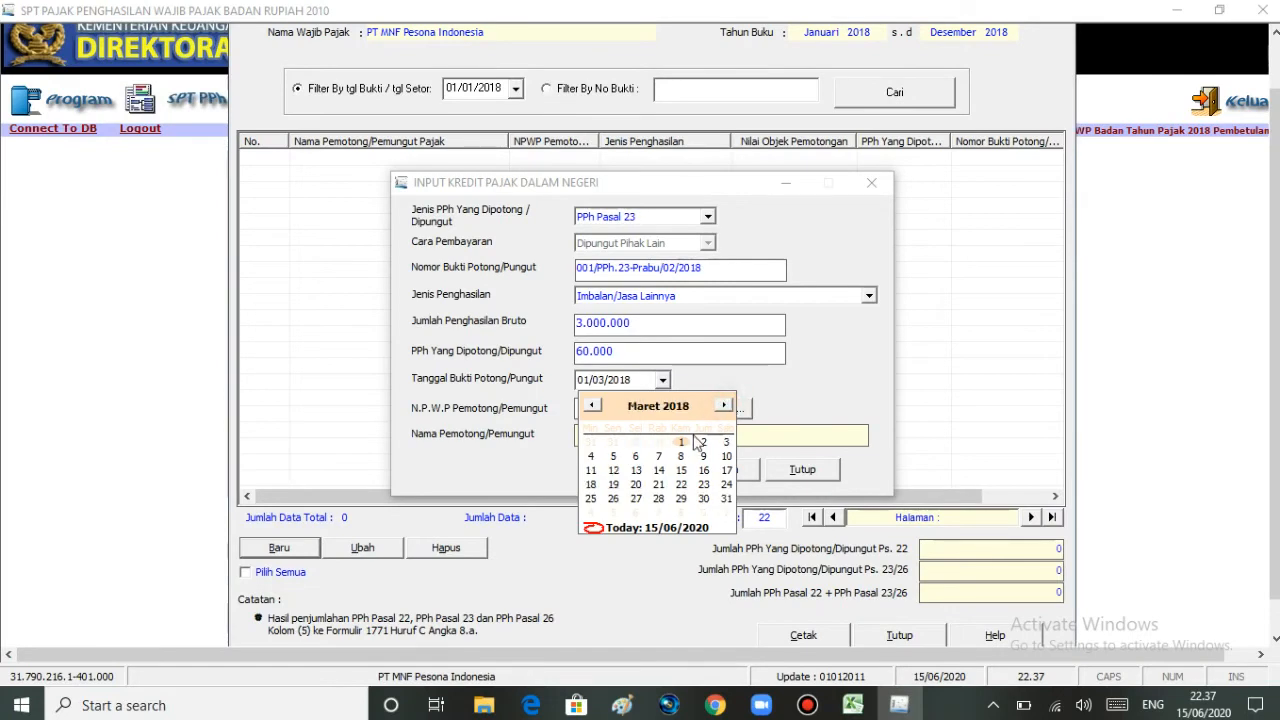
click(680, 471)
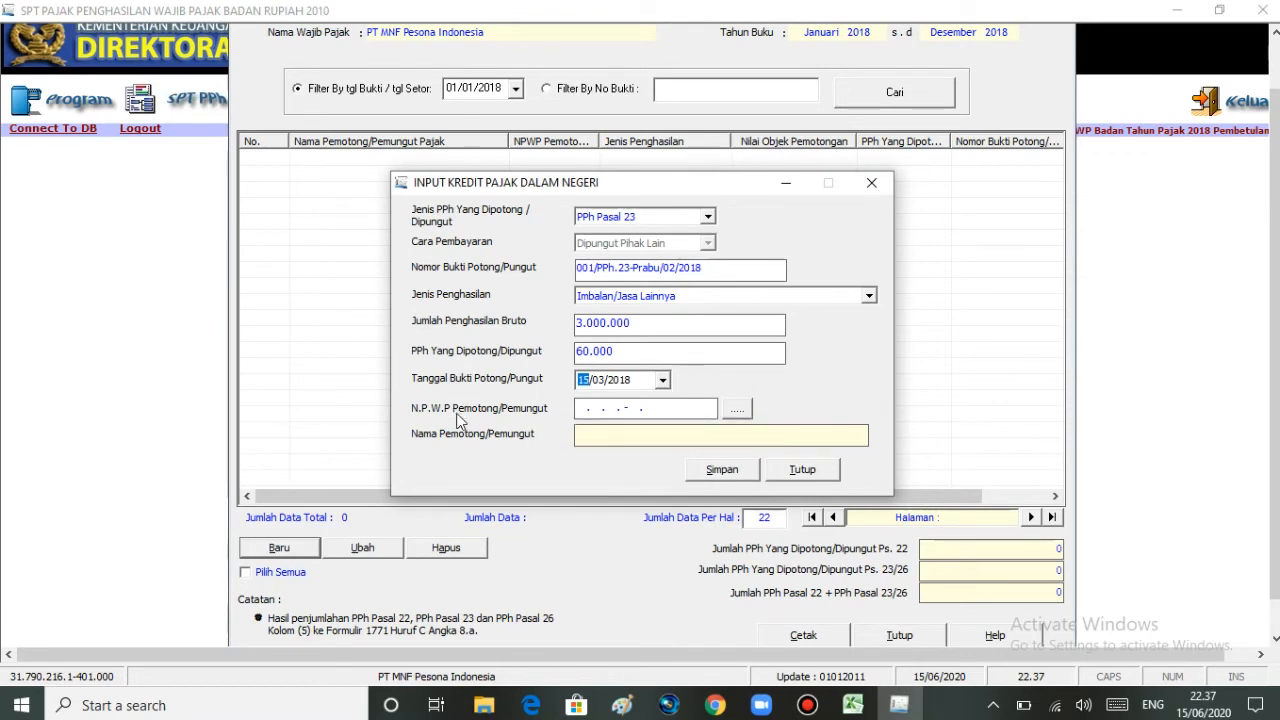
Step: Start a new withholder reference and paste the first withholder's NPWP from Excel
click(737, 411)
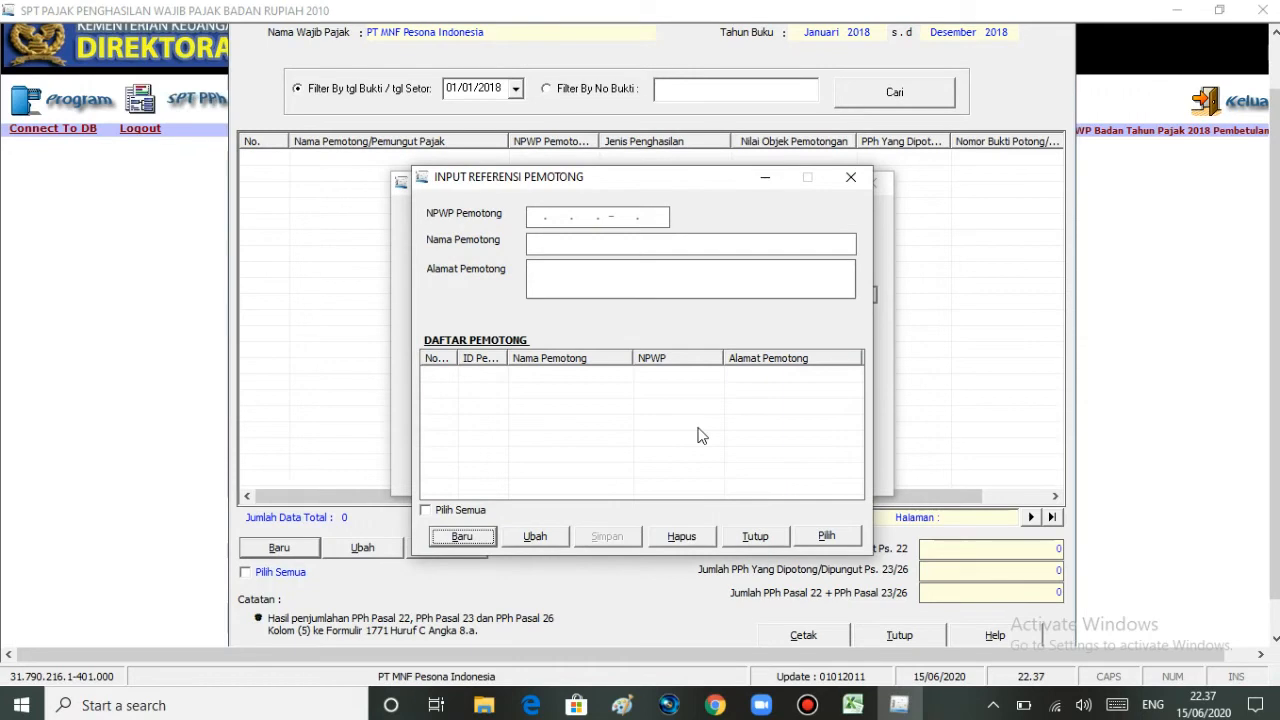
click(452, 537)
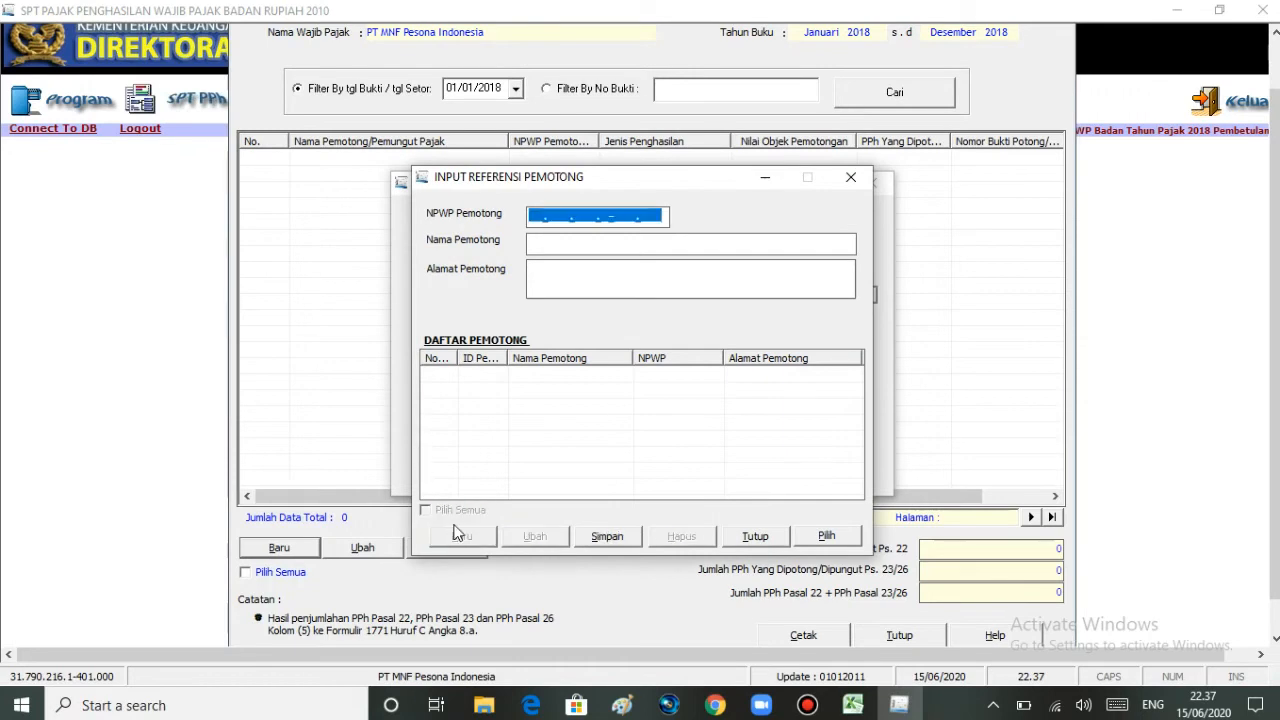
click(531, 217)
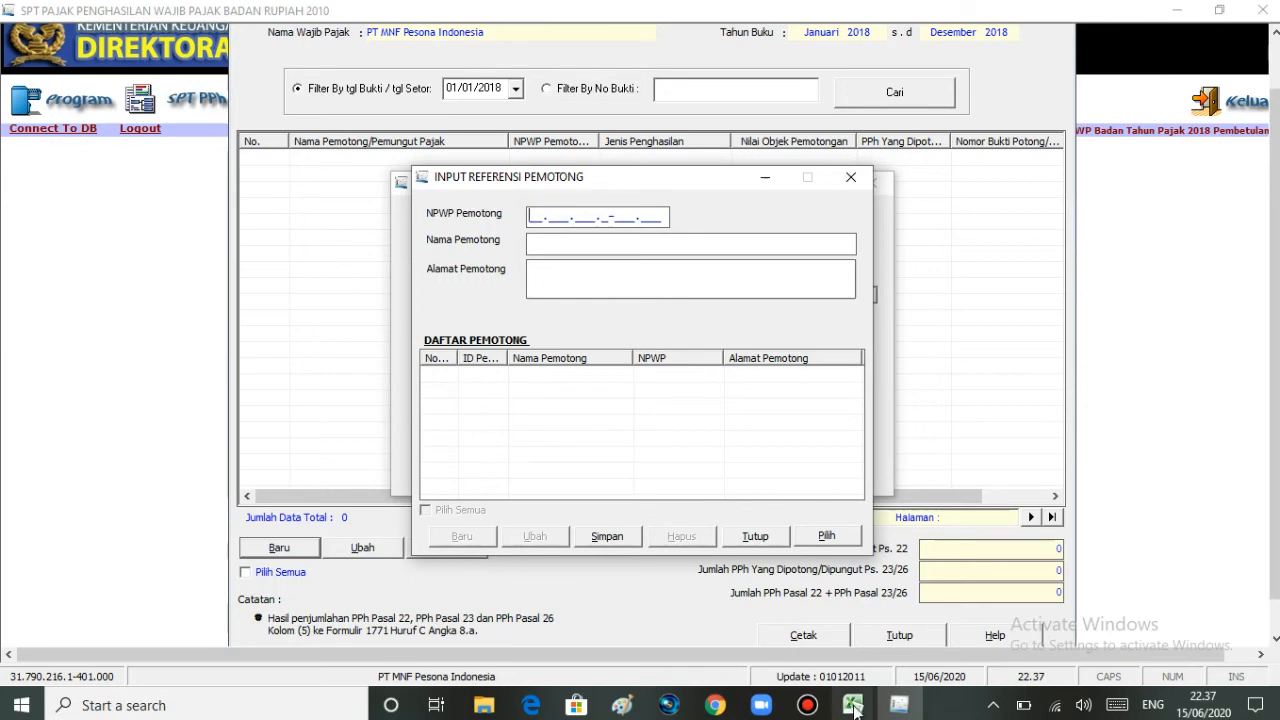
mouse_move(855, 708)
click(885, 648)
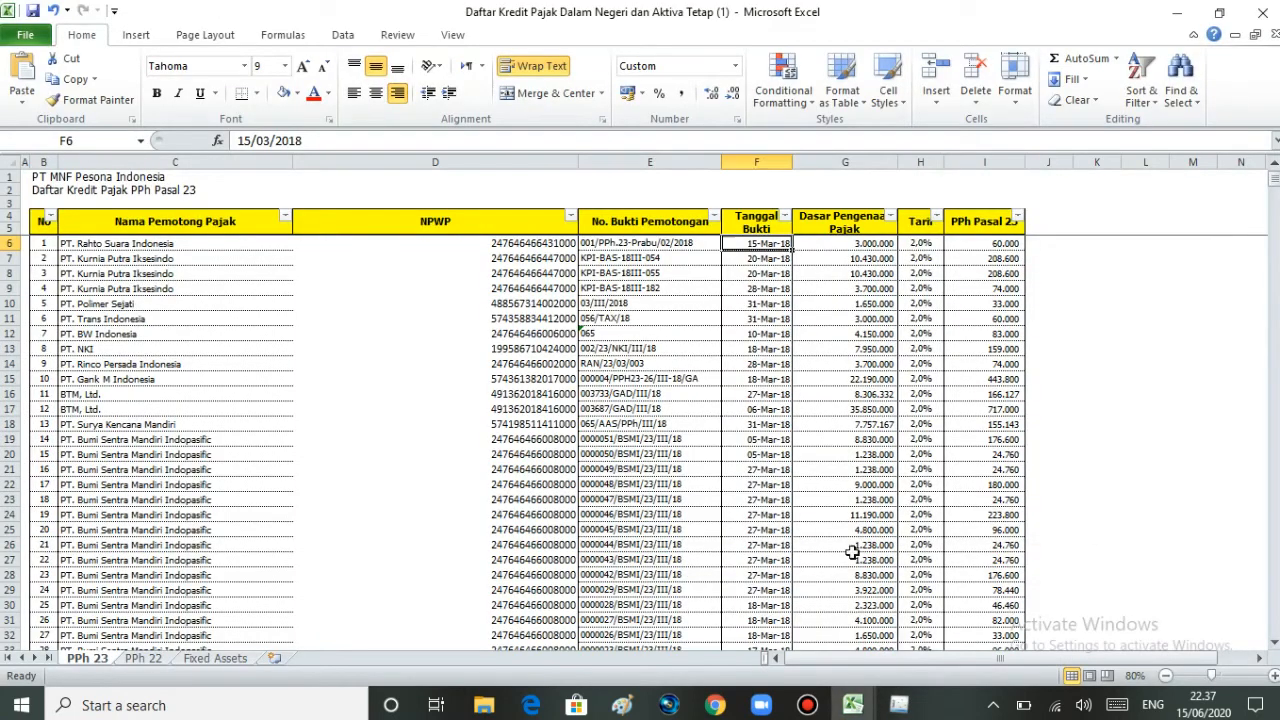
click(527, 243)
drag(370, 141, 227, 145)
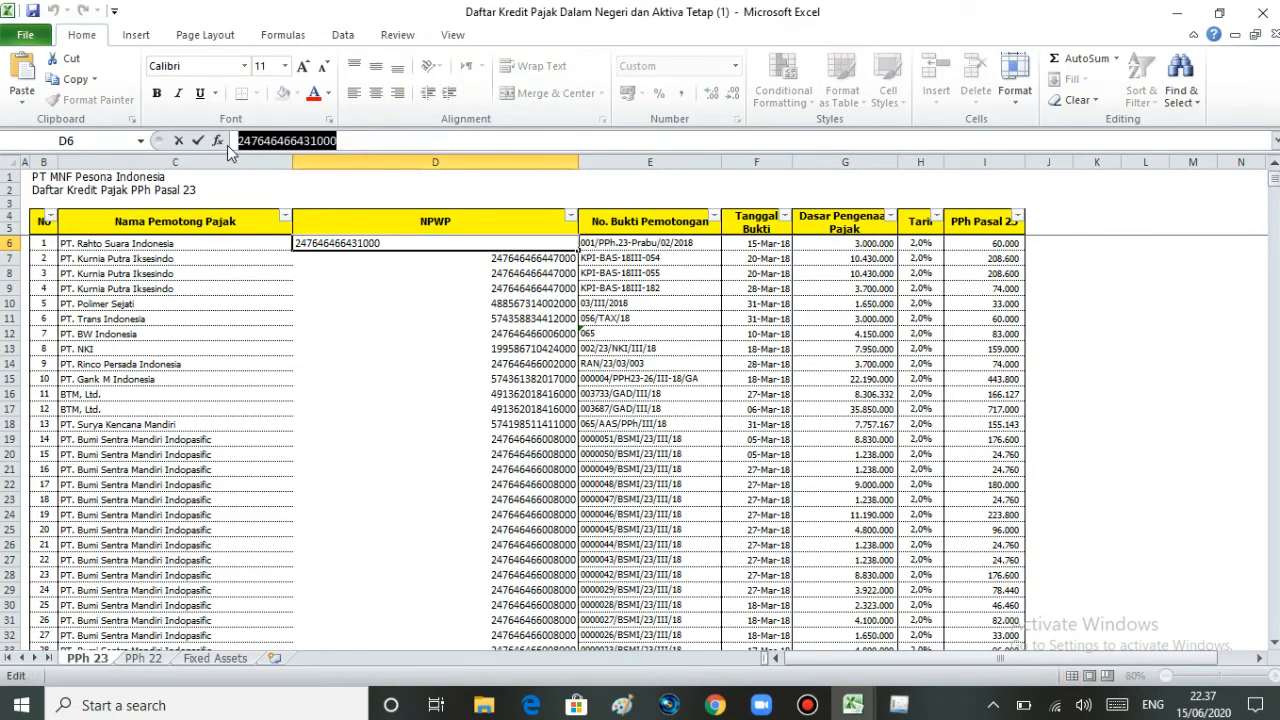
mouse_move(901, 705)
click(917, 649)
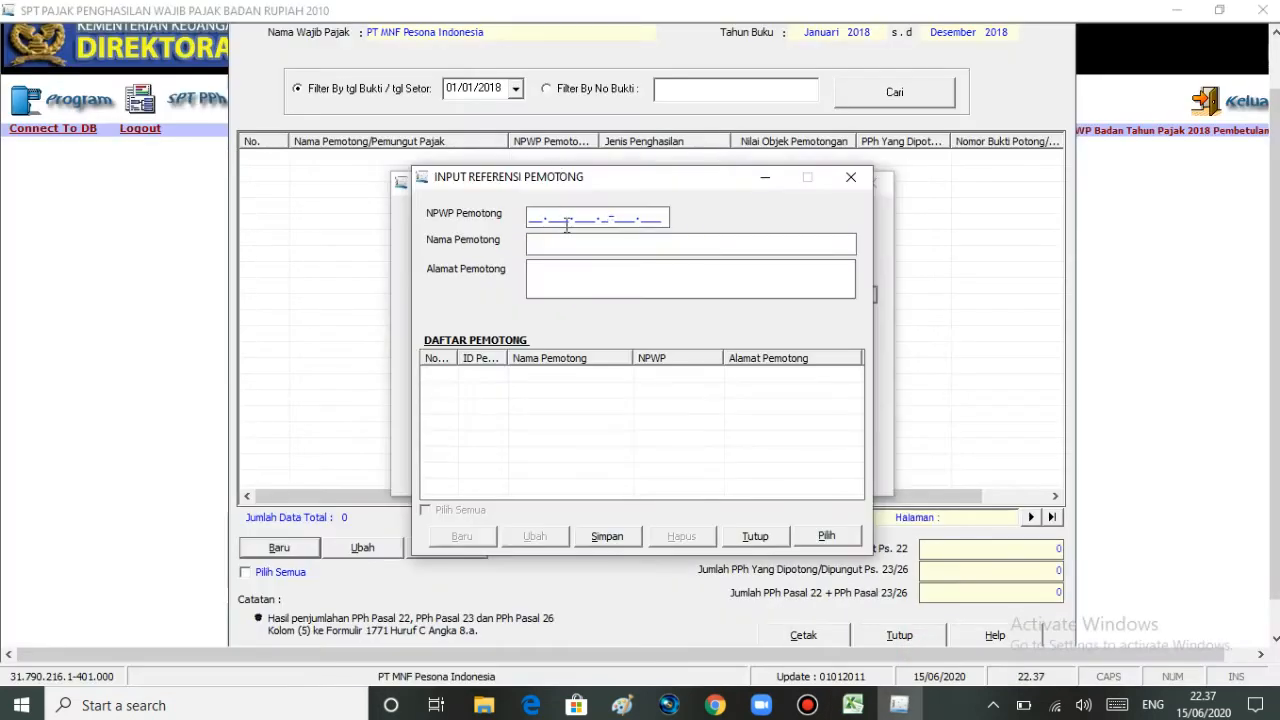
Step: Paste PT. Rahto Suara Indonesia from the workbook as the withholder name
click(548, 243)
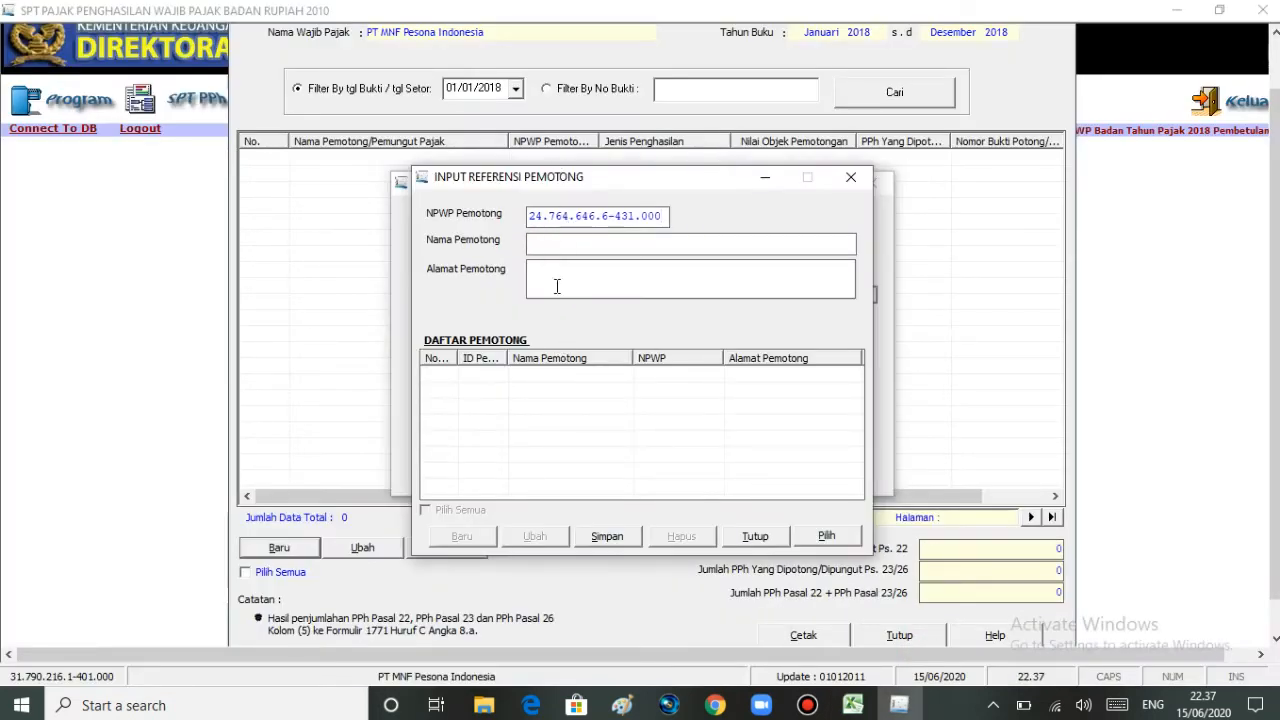
mouse_move(852, 705)
click(897, 640)
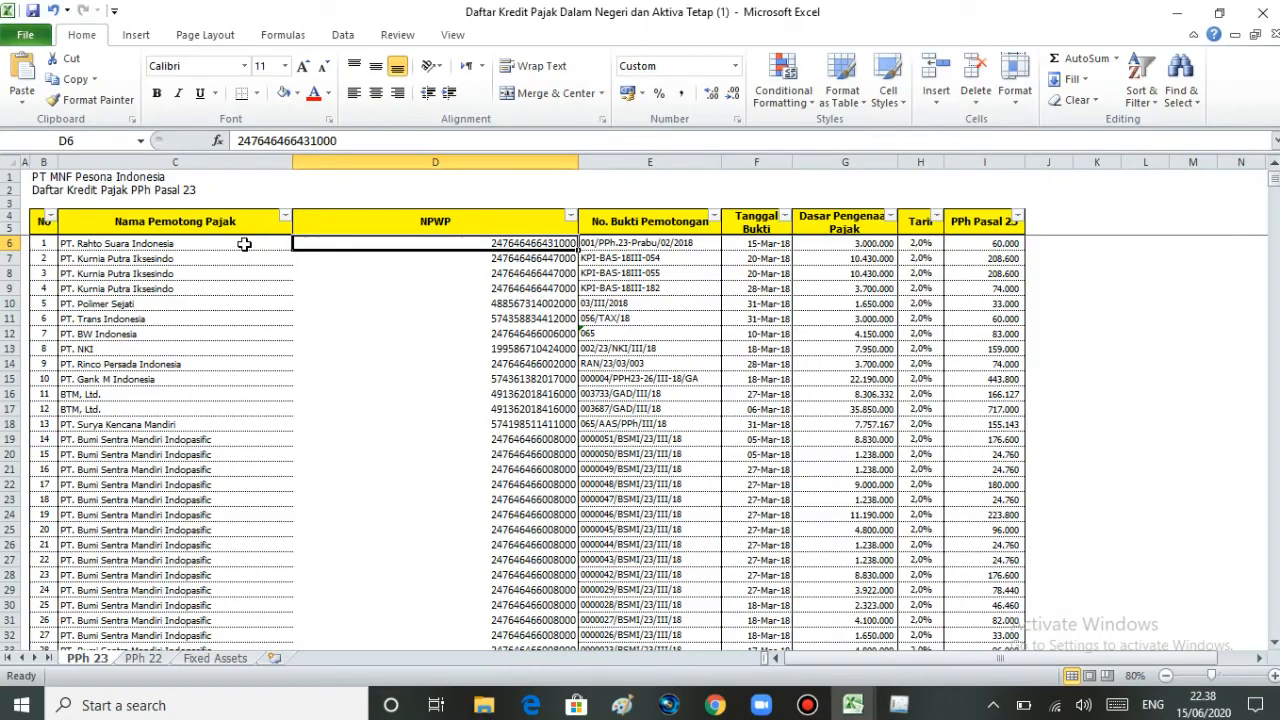
click(244, 243)
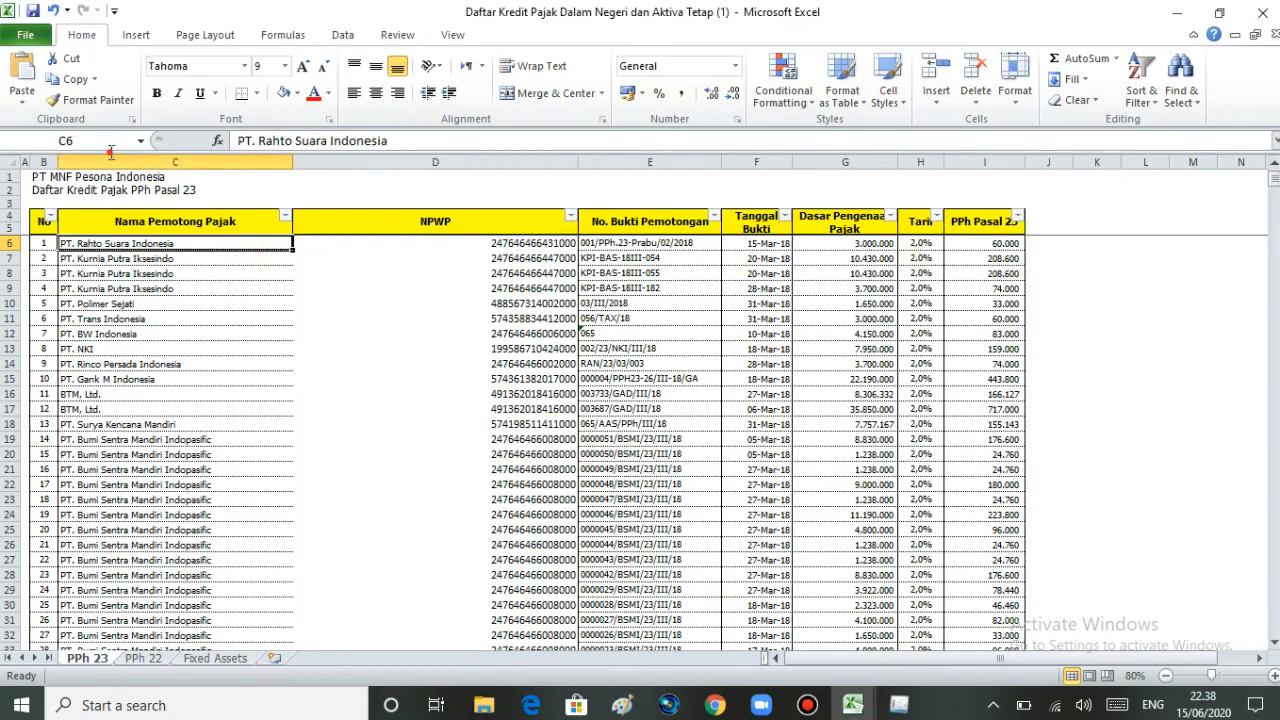
drag(390, 141, 111, 152)
key(ctrl+c)
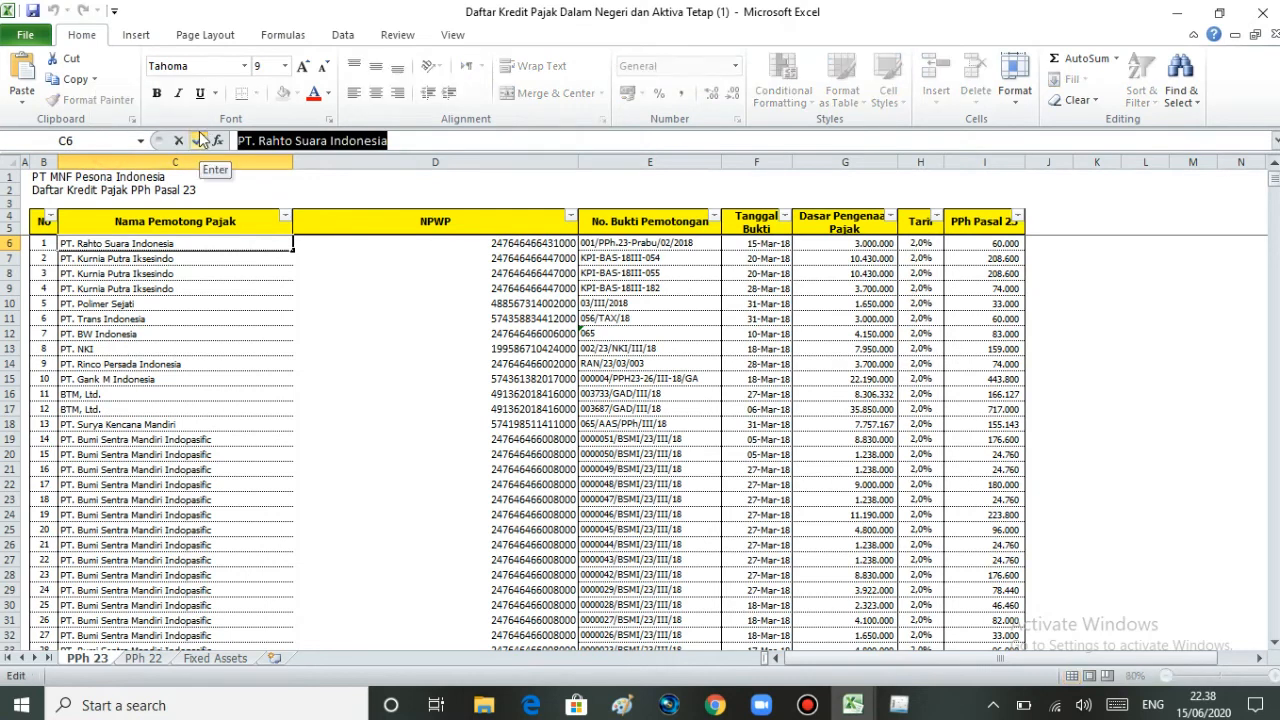
mouse_move(899, 703)
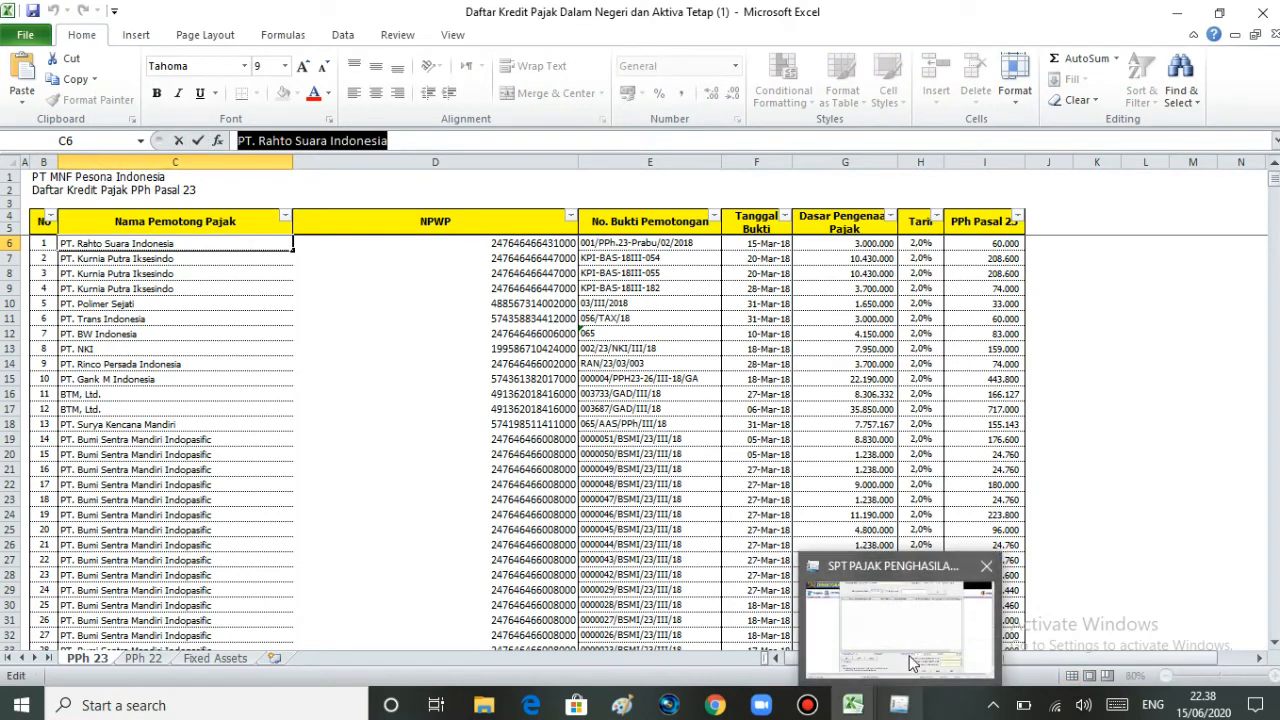
click(912, 670)
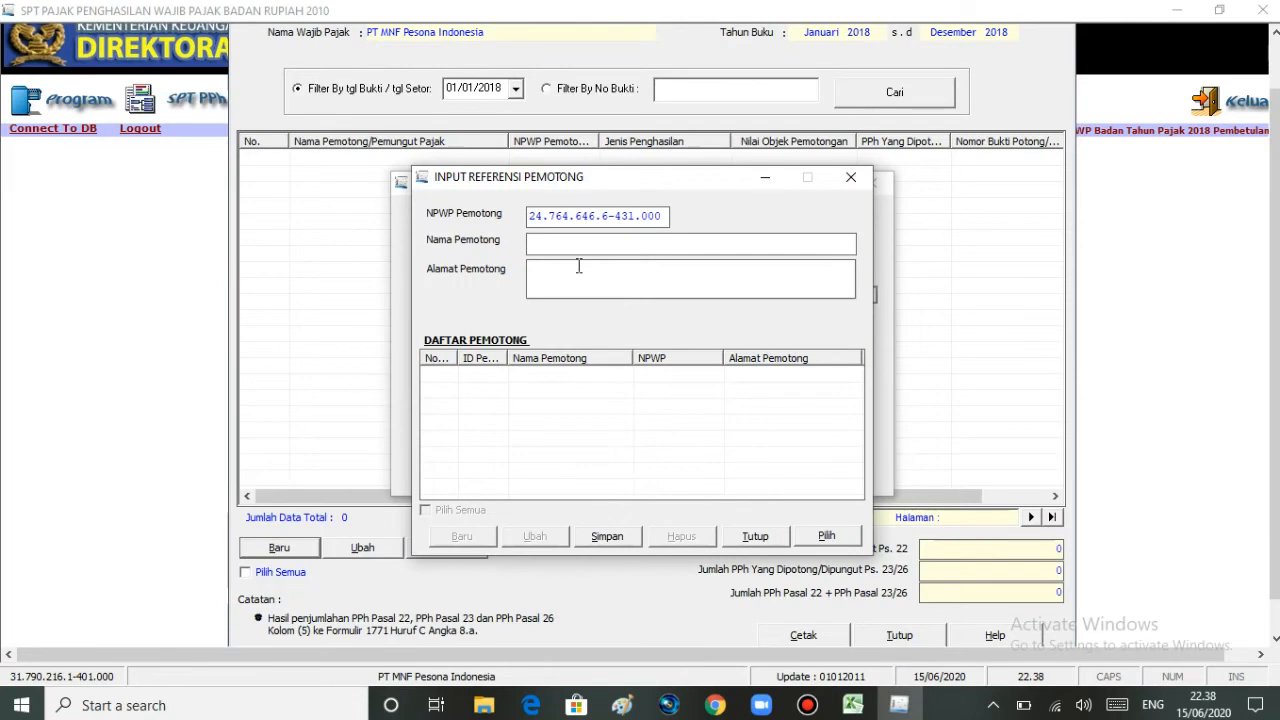
key(ctrl+v)
Step: Add the Jakarta address, save the withholder reference, dismiss the messages and close the list
click(578, 274)
click(612, 537)
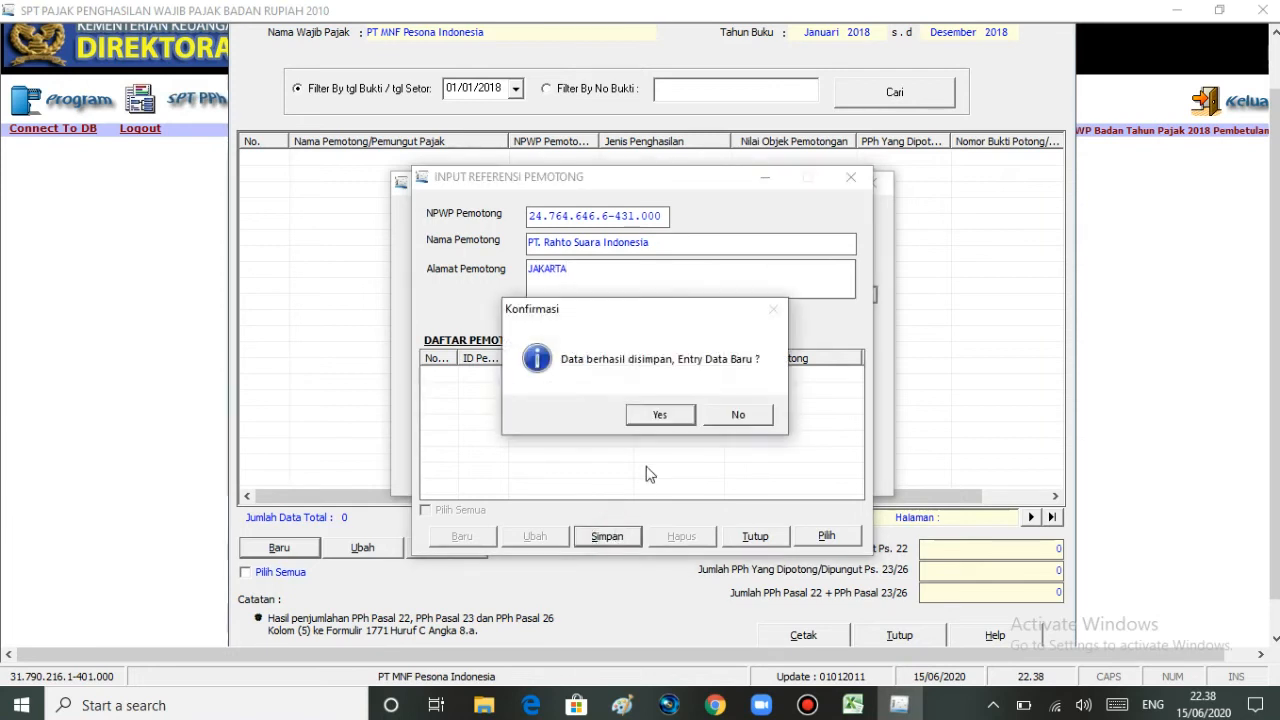
click(660, 416)
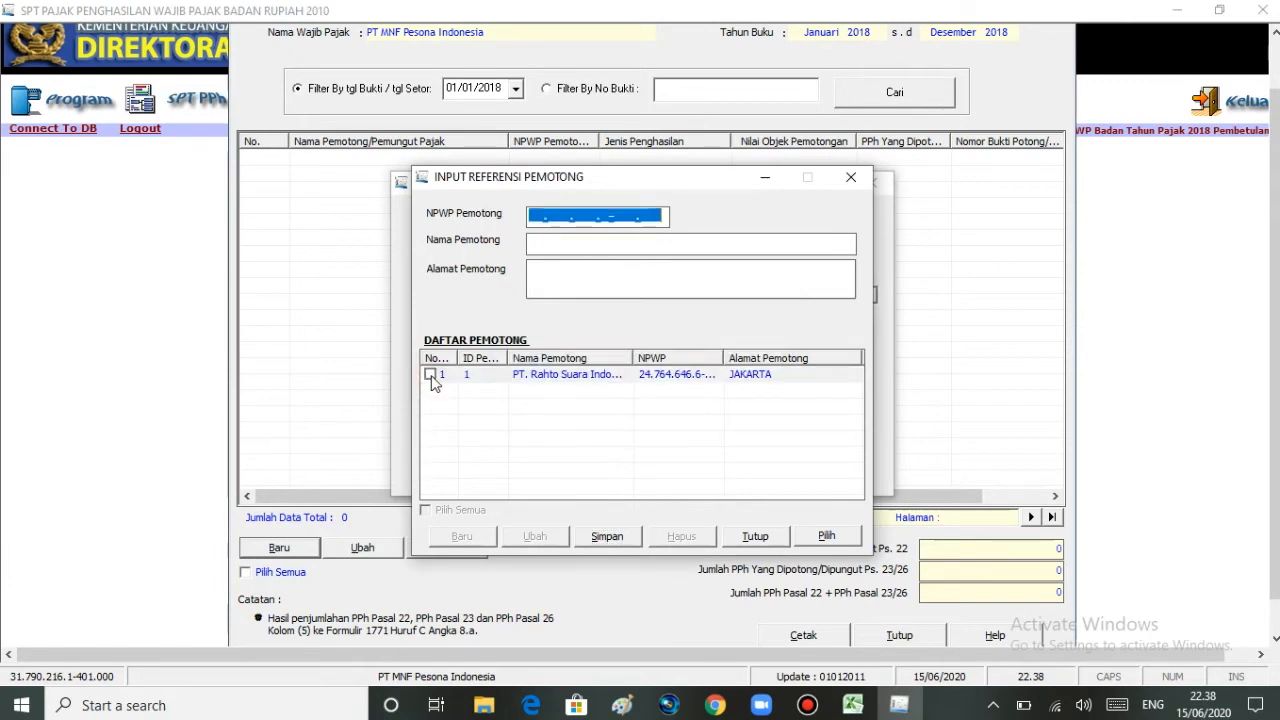
click(607, 536)
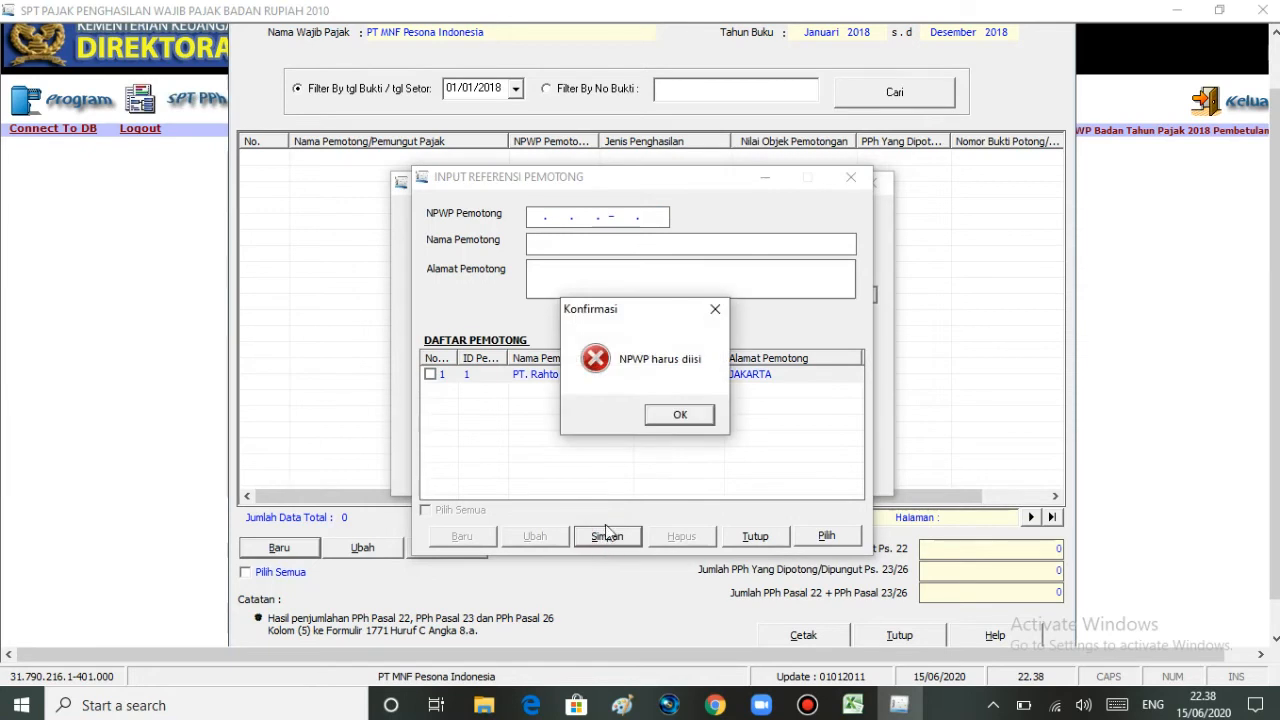
click(715, 309)
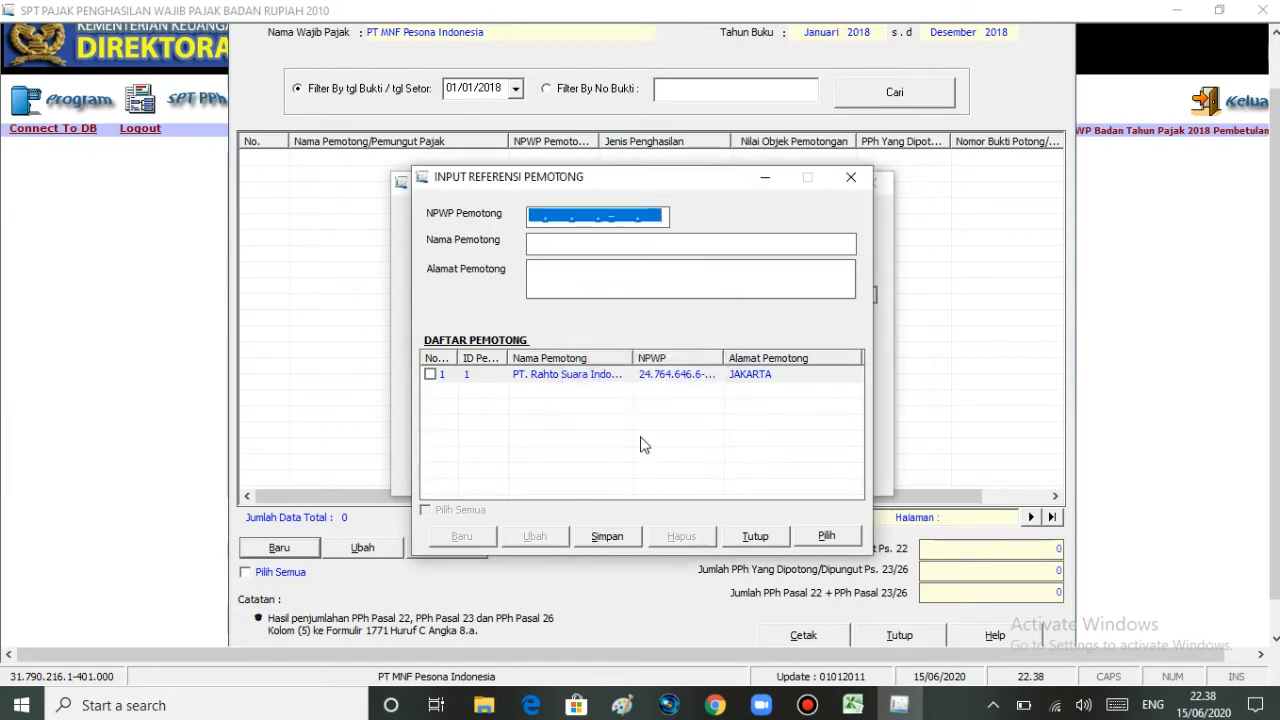
click(753, 537)
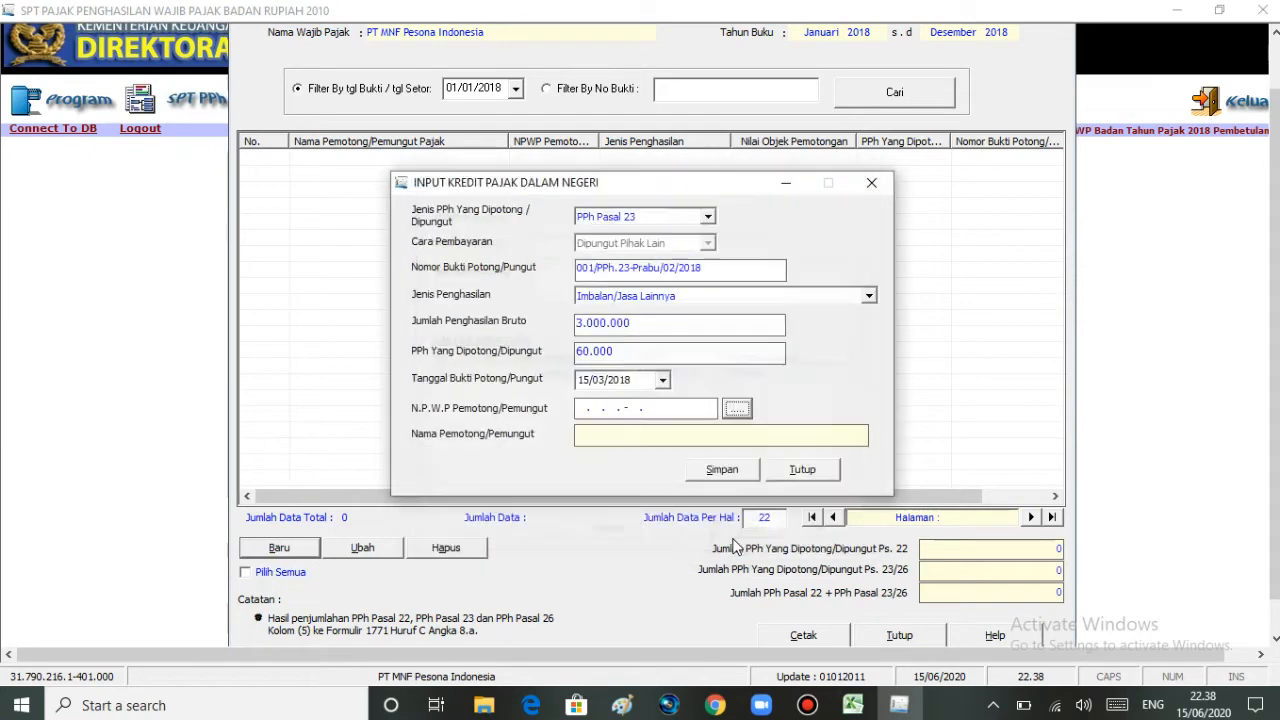
Step: Pick PT. Rahto Suara Indonesia as the withholder, then close the entry dialog unsaved
click(661, 407)
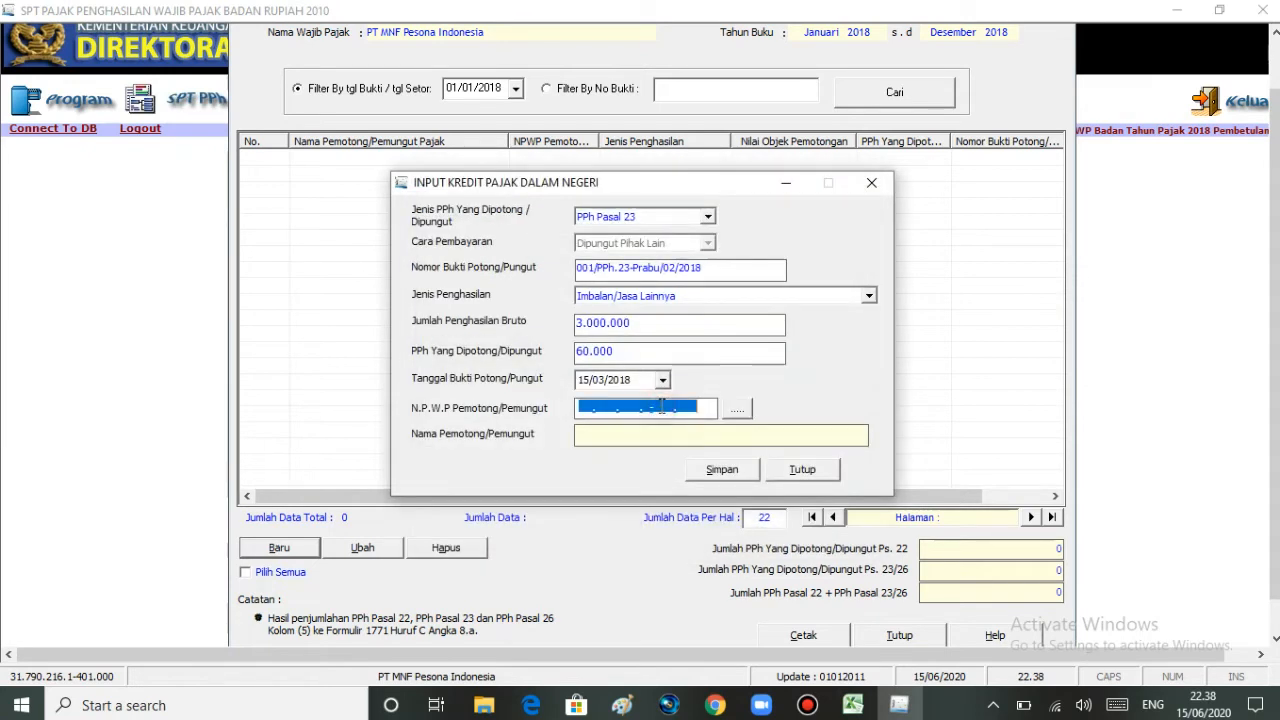
click(740, 408)
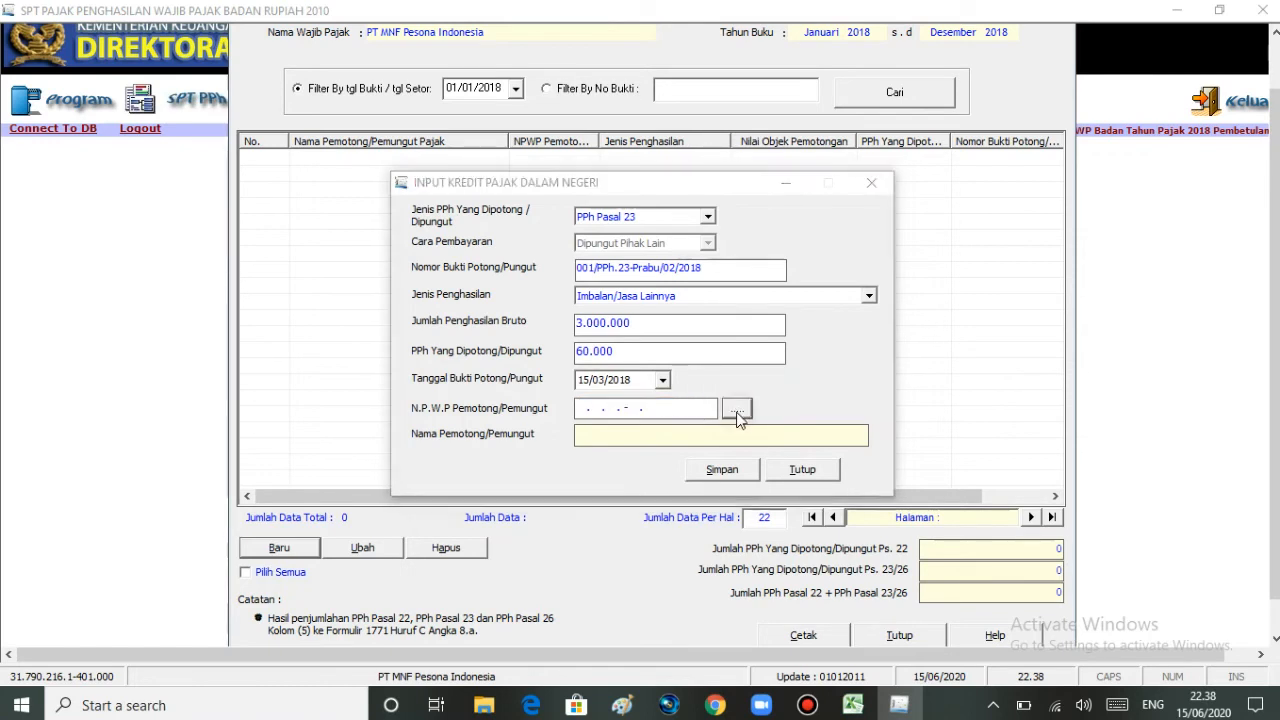
click(430, 375)
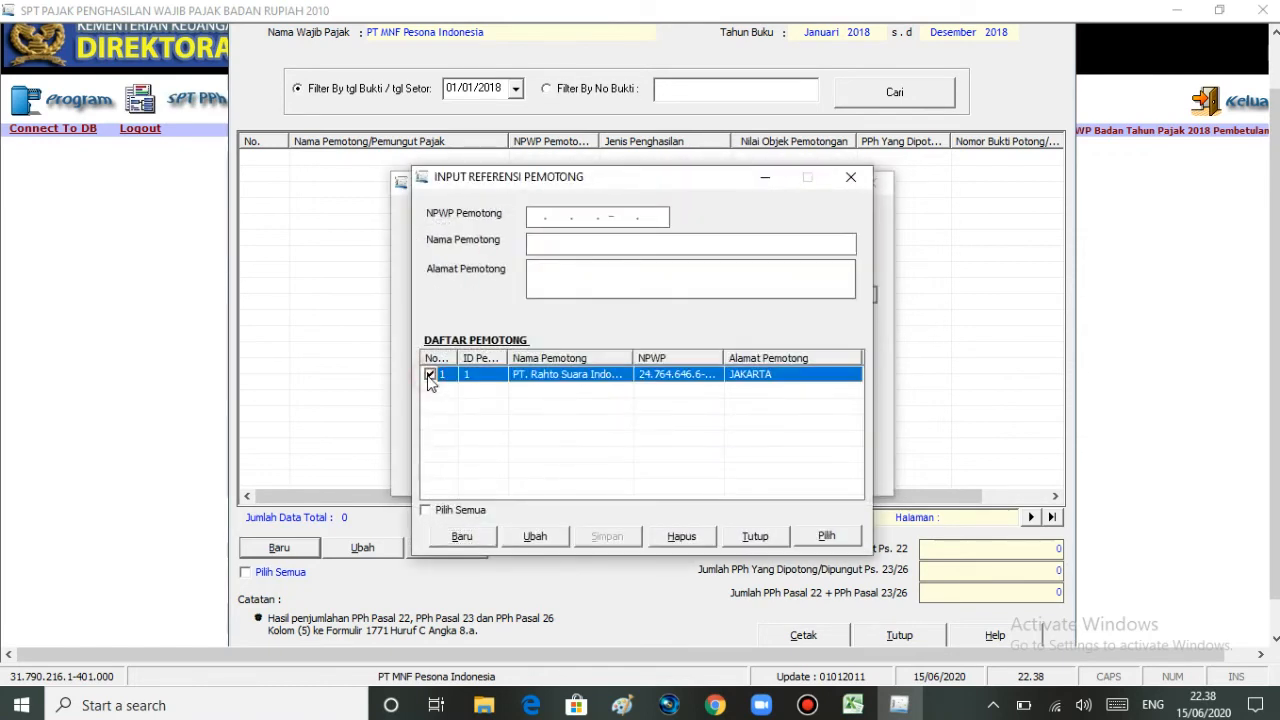
click(828, 536)
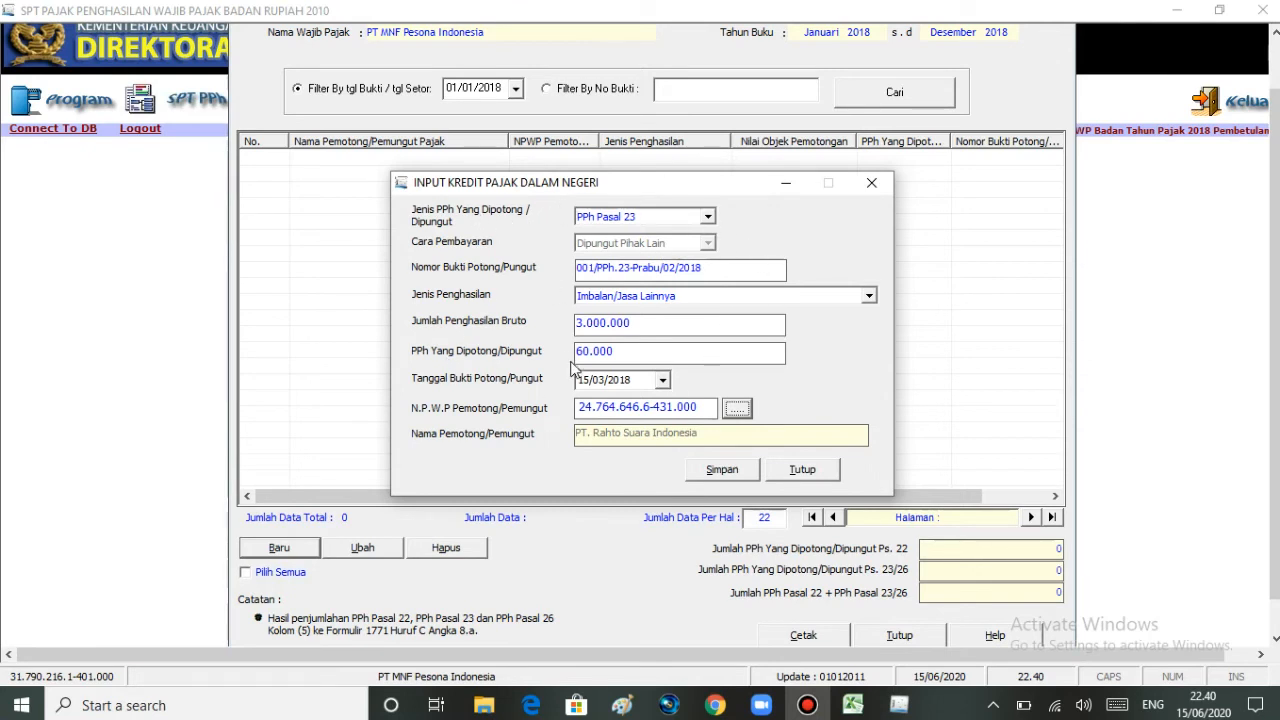
click(802, 469)
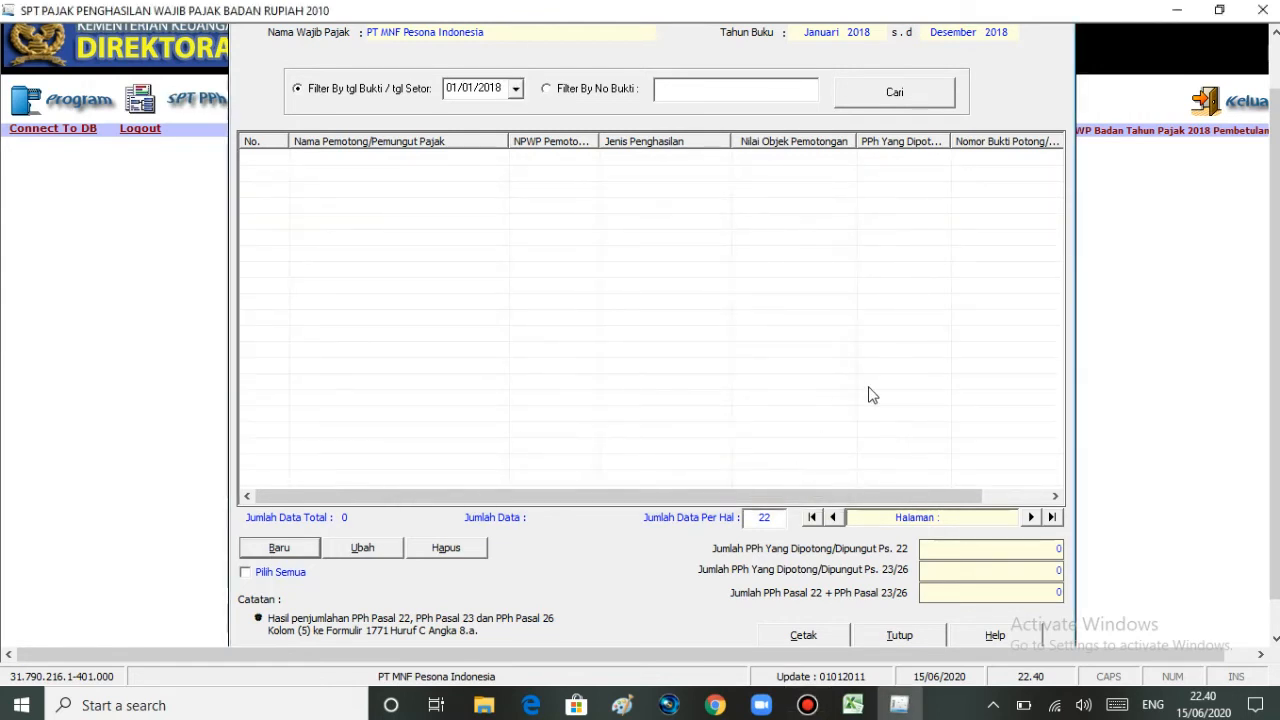
Step: Close the Formulir 1771-III Kredit Pajak Dalam Negeri list
drag(1275, 370, 1275, 395)
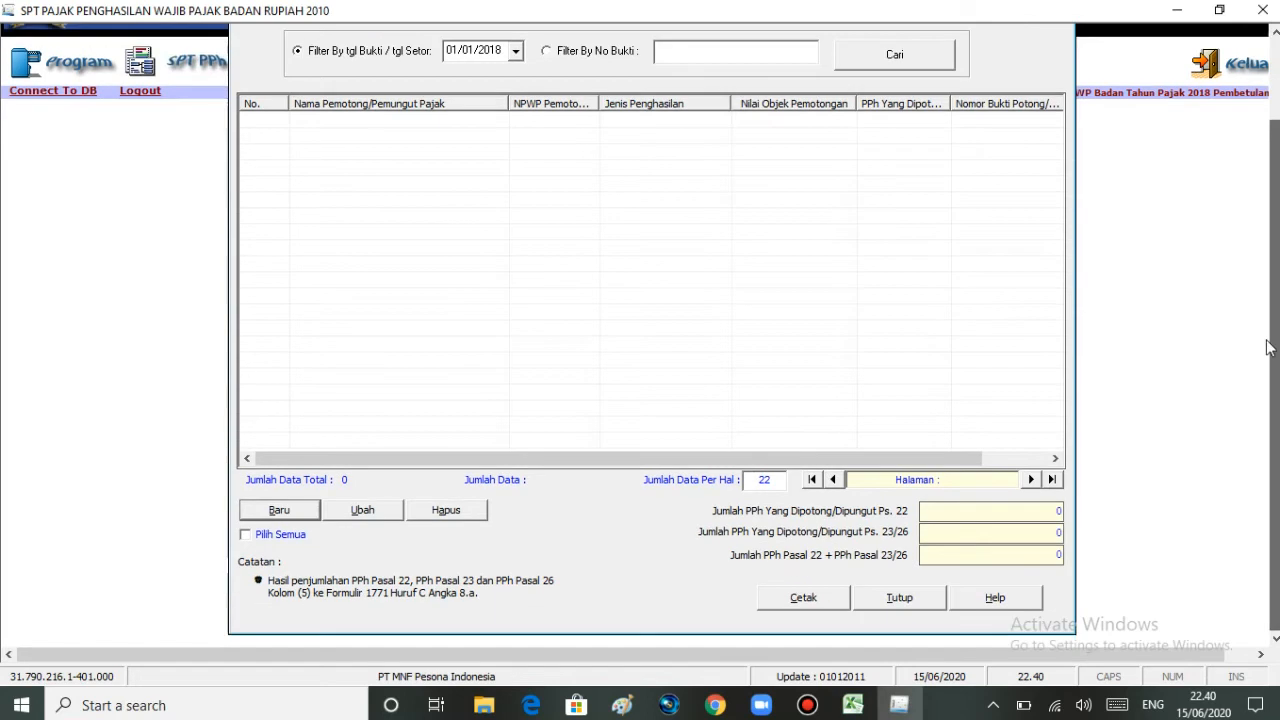
click(917, 601)
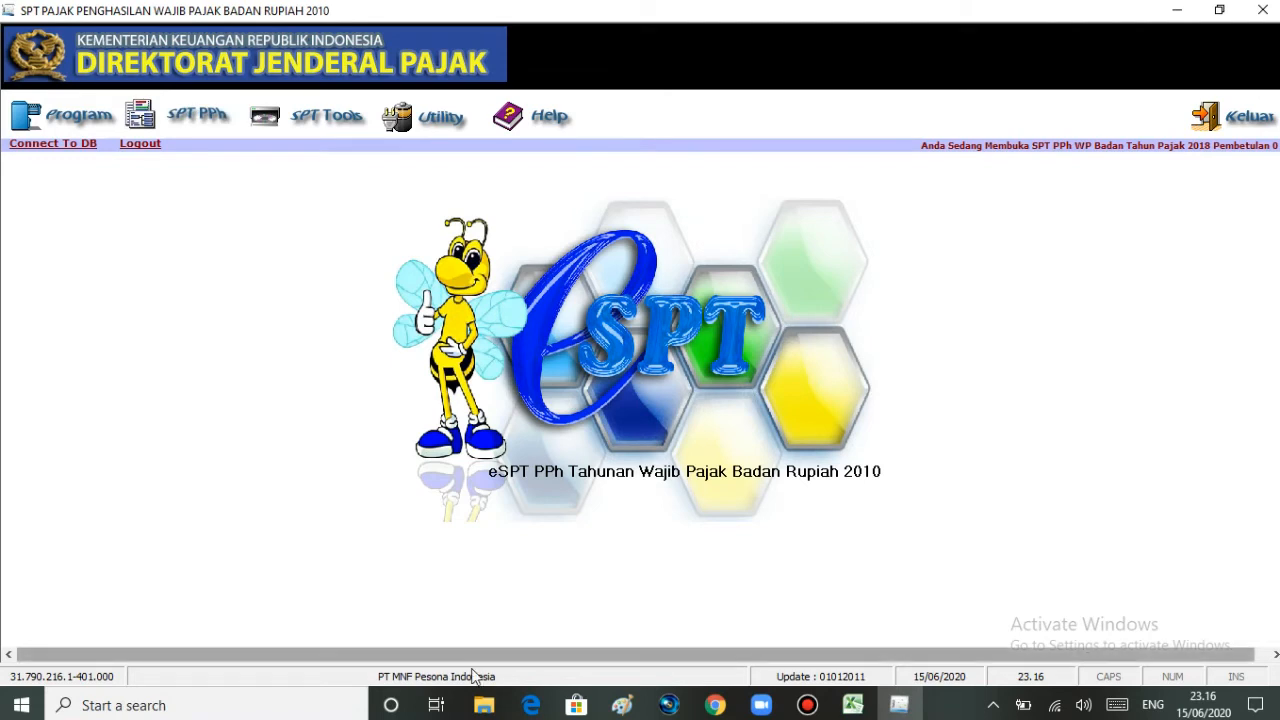
mouse_move(480, 708)
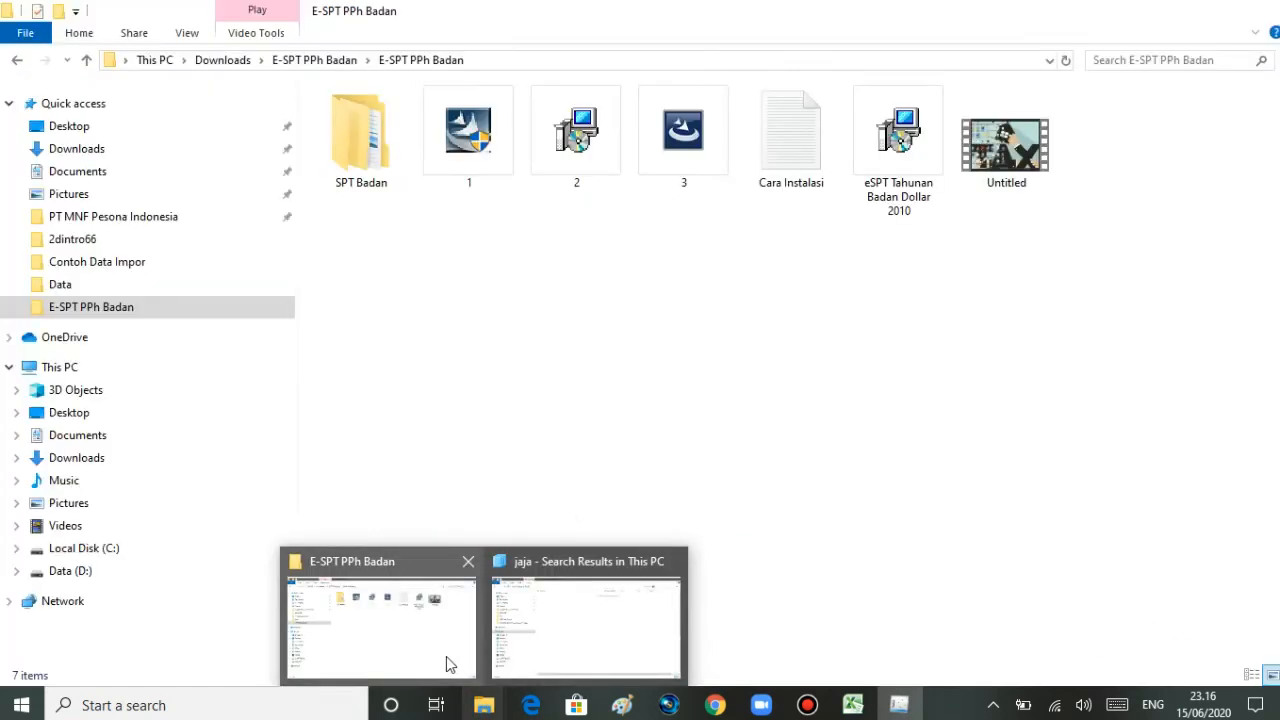
Step: Browse SPT Badan > Contoh Data Impor and open the Contoh Data Impor Kredit Pajak DN workbook
click(447, 660)
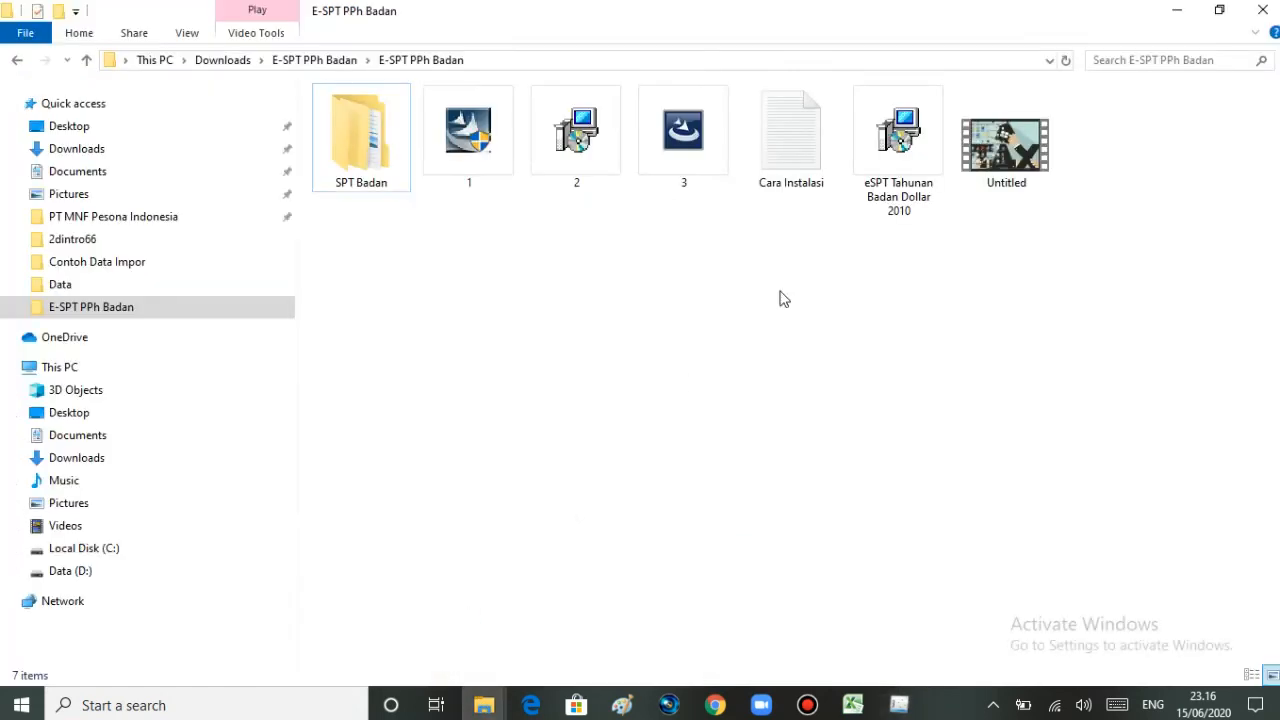
click(94, 318)
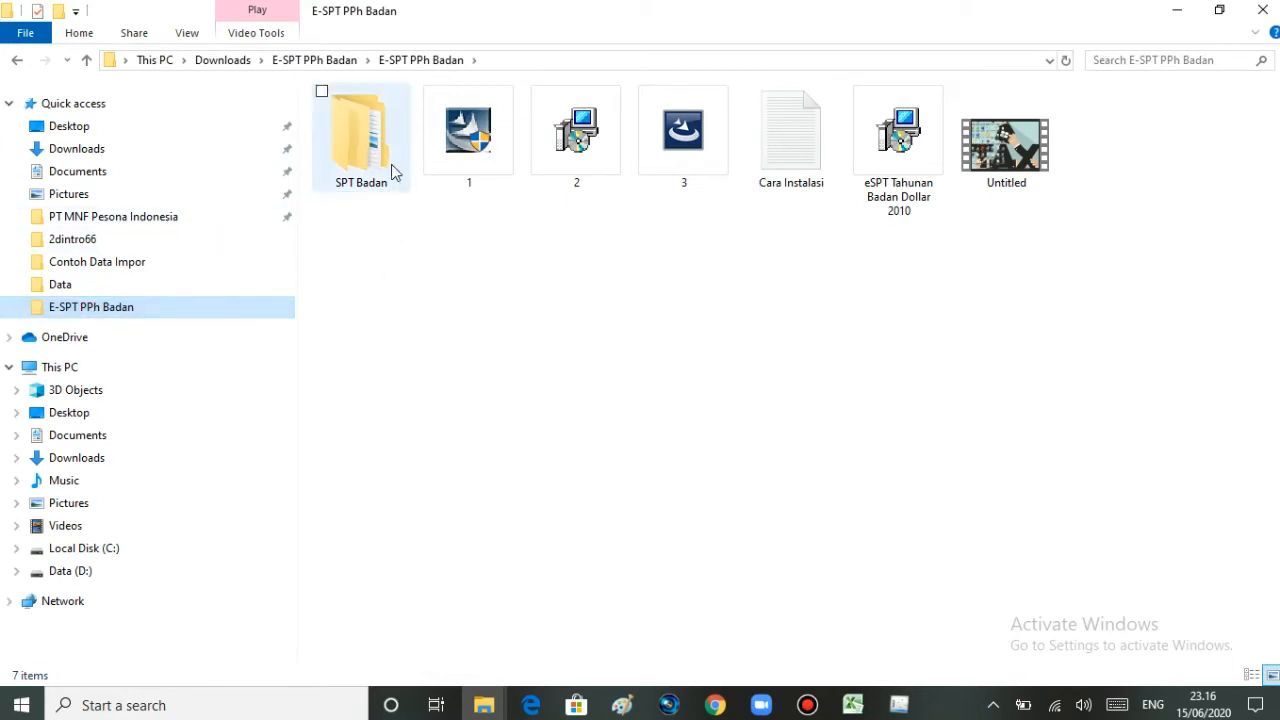
double_click(330, 172)
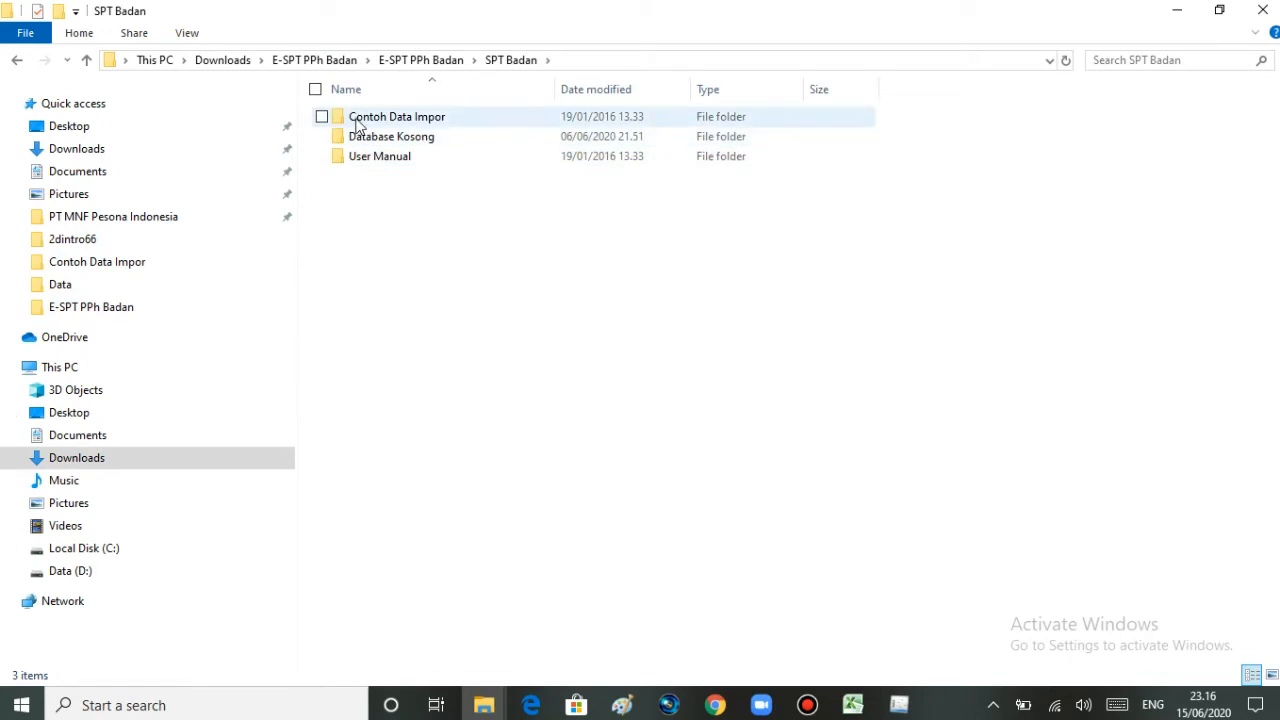
double_click(358, 120)
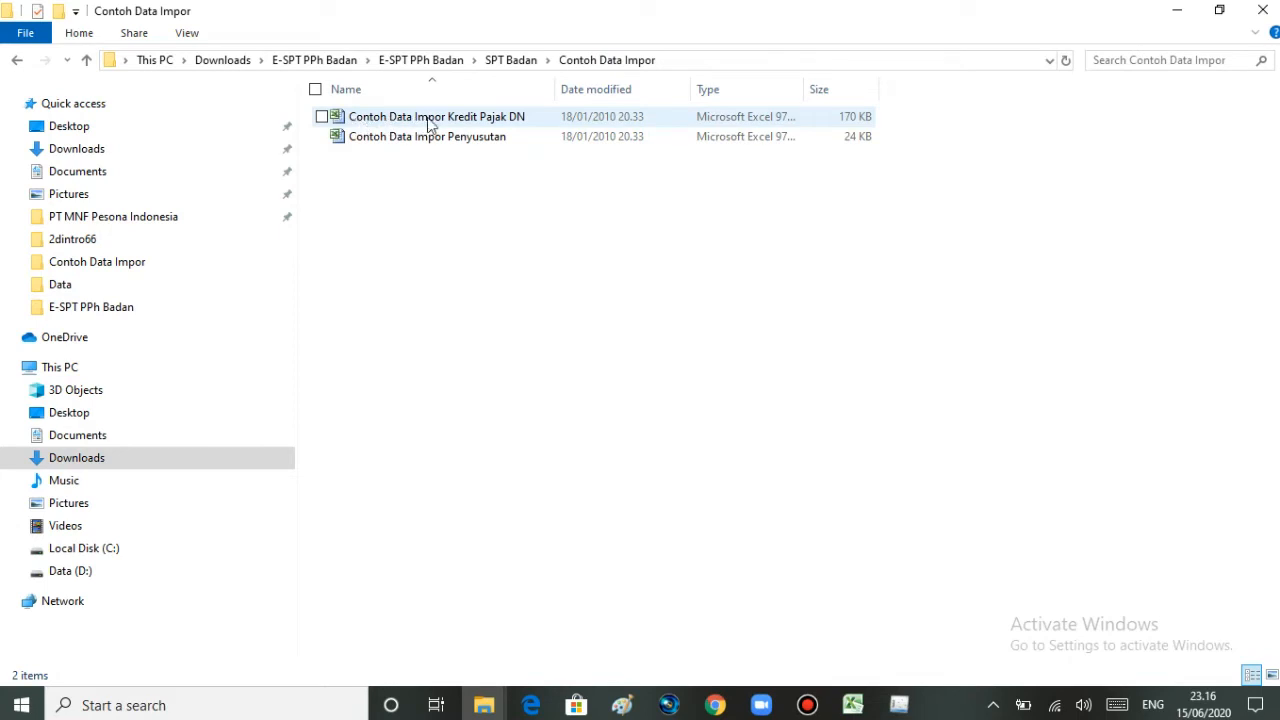
double_click(366, 121)
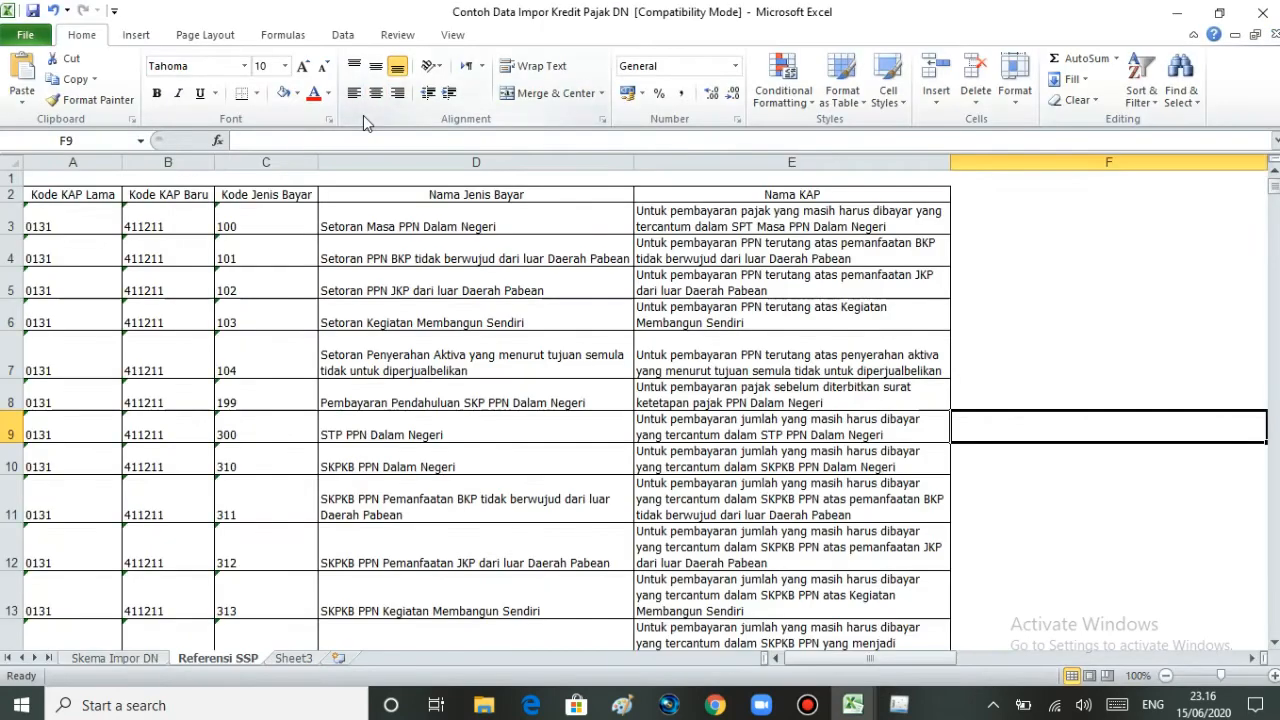
Step: Show the Skema Impor DN sheet from column A and inspect PPh type values 22 and 23
click(100, 658)
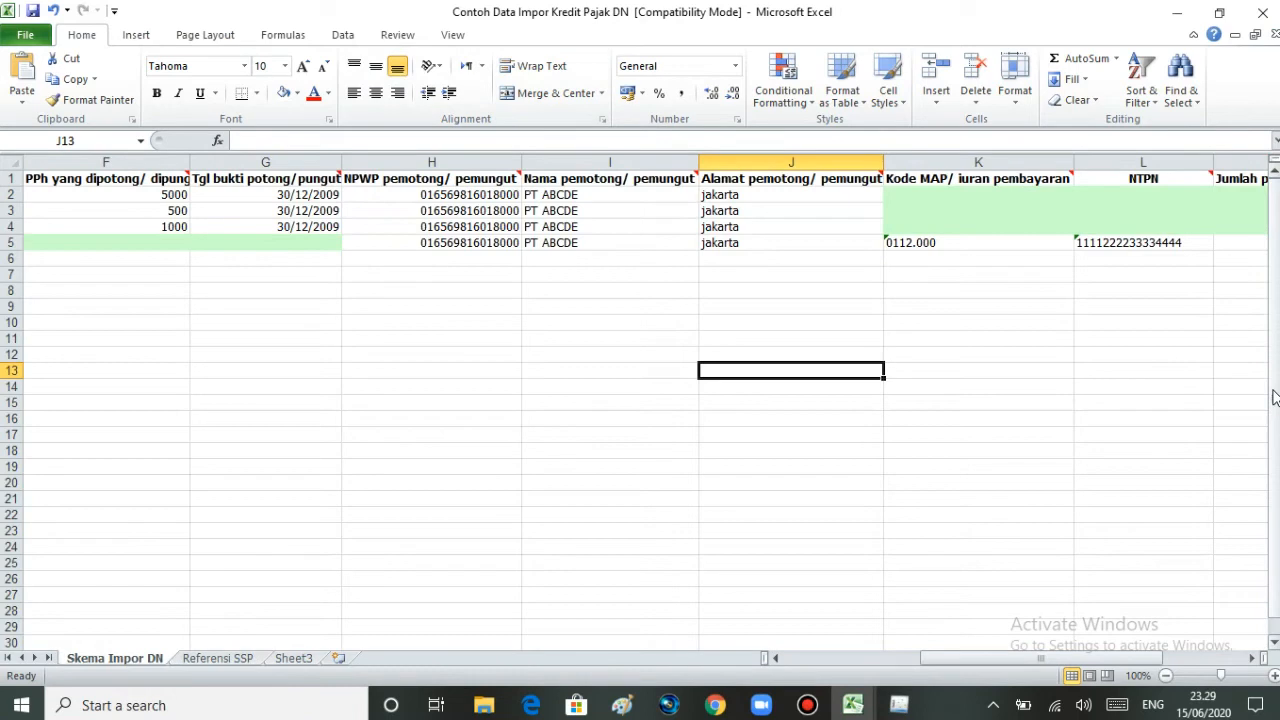
drag(1040, 660, 882, 676)
drag(1275, 336, 1271, 322)
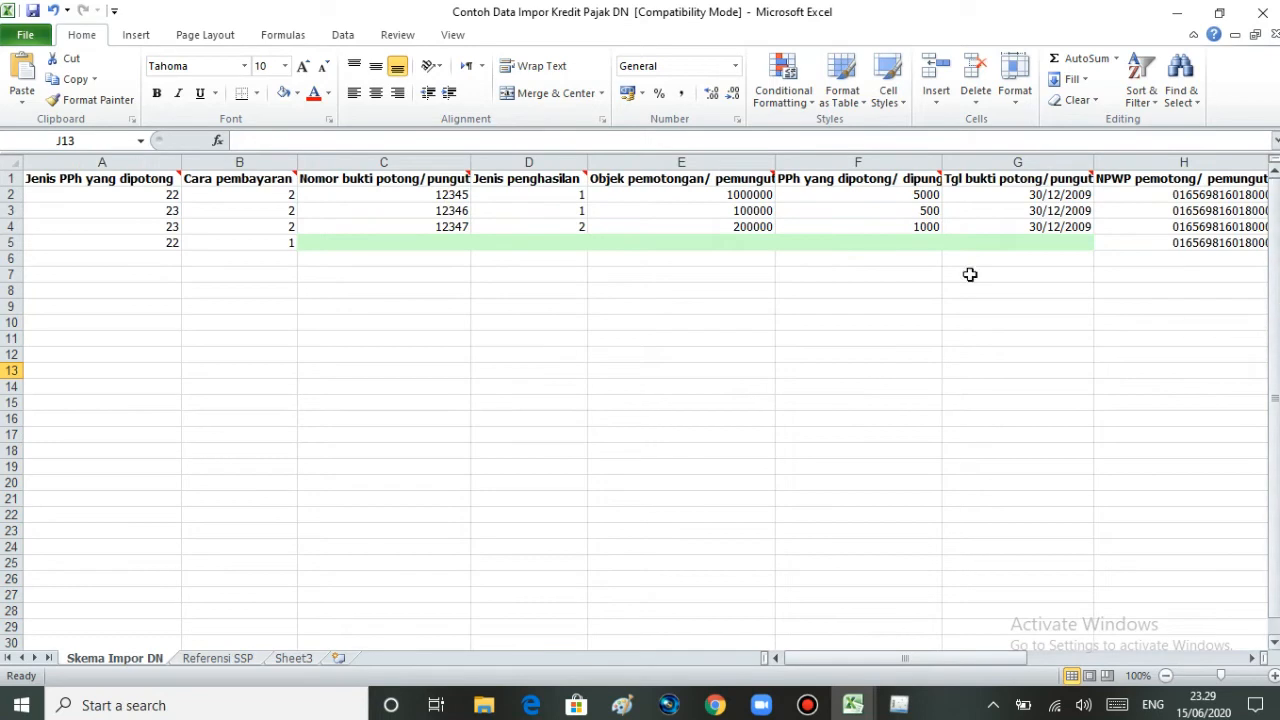
click(167, 196)
click(176, 211)
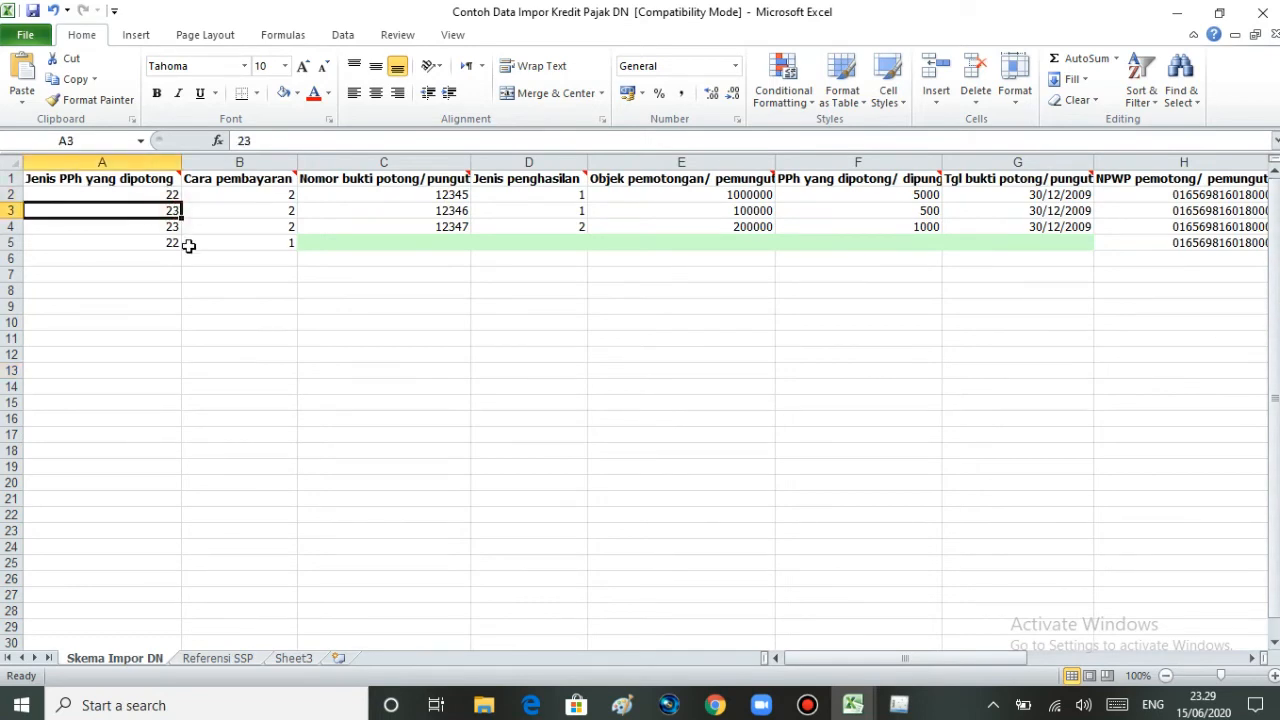
drag(874, 662, 800, 640)
mouse_move(252, 184)
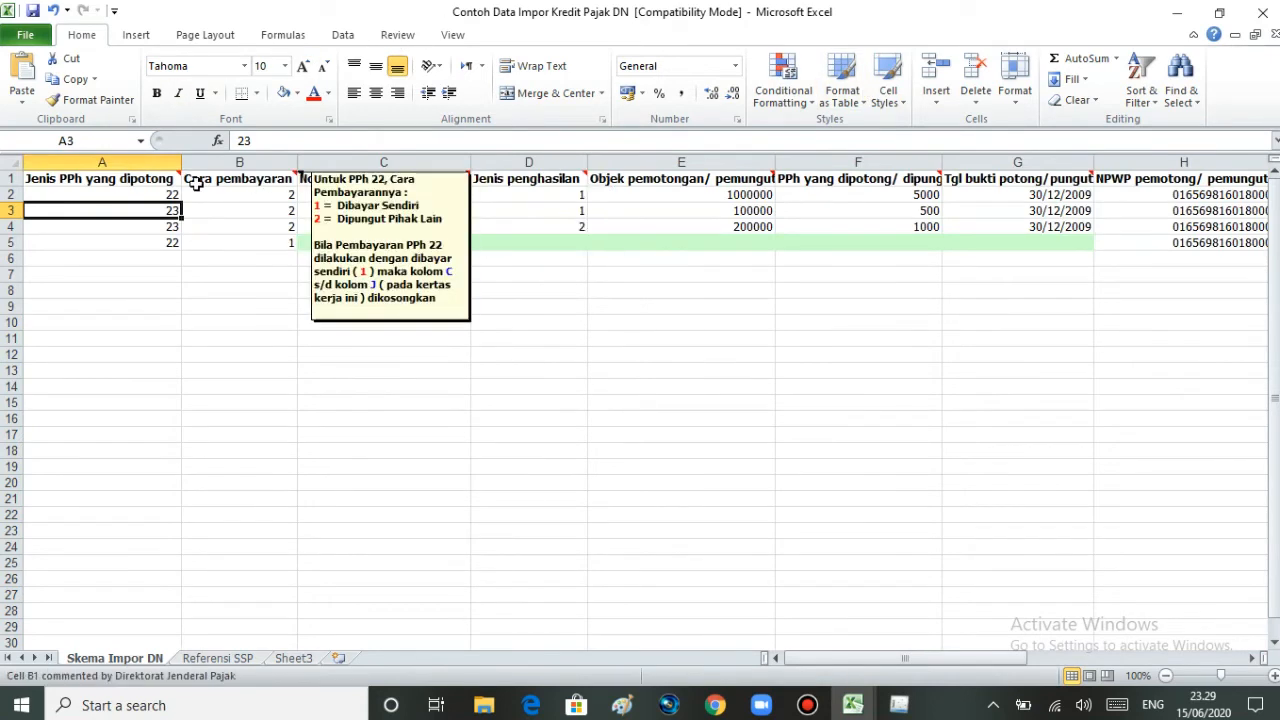
mouse_move(163, 186)
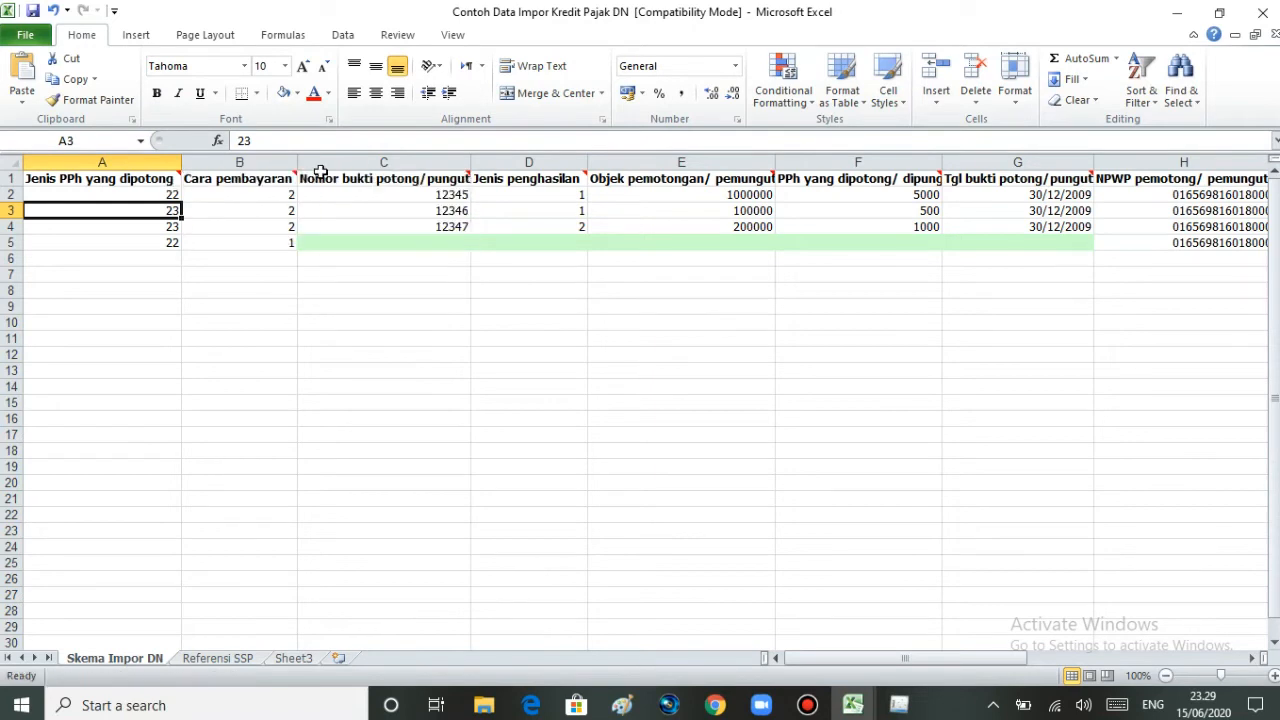
mouse_move(336, 176)
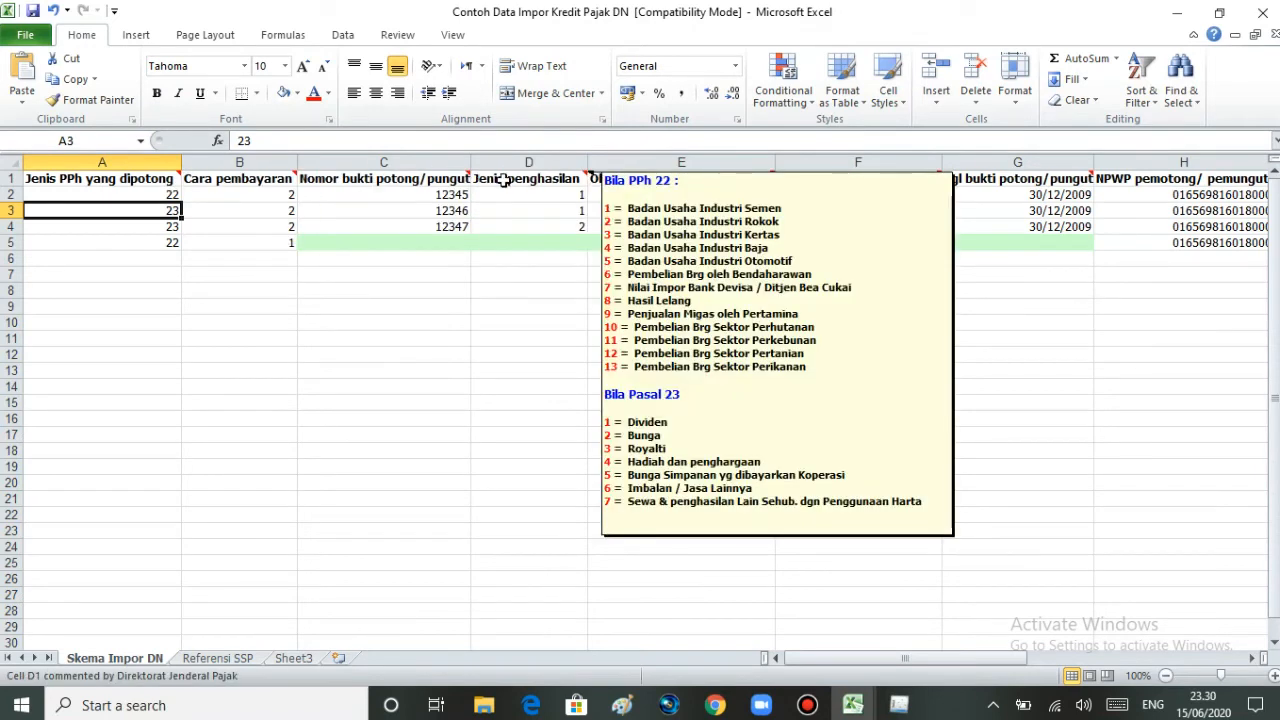
click(152, 180)
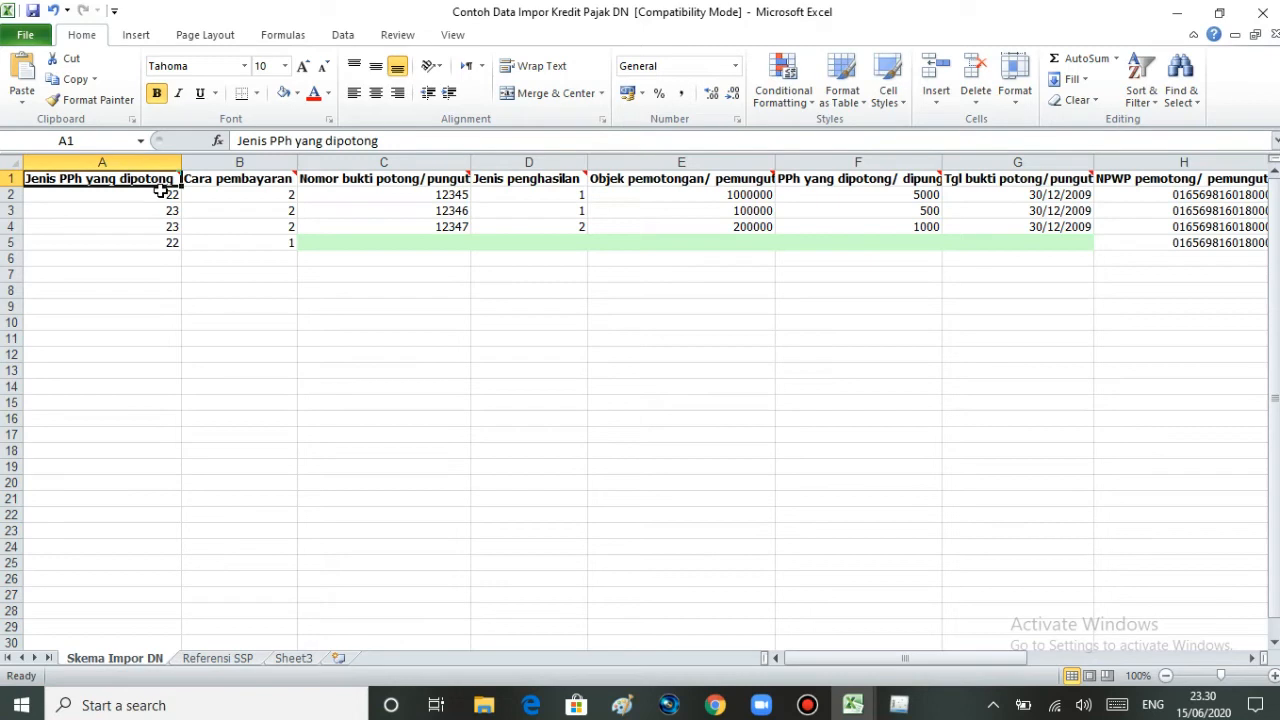
mouse_move(181, 177)
click(157, 197)
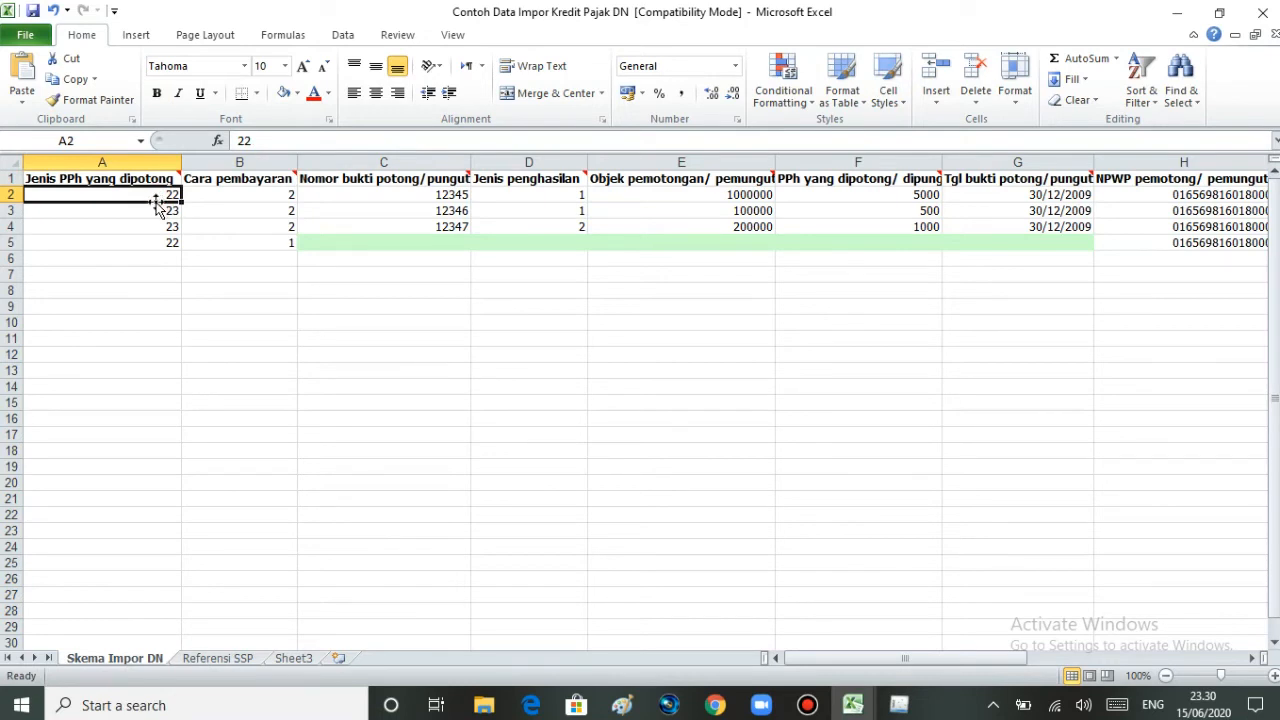
click(148, 211)
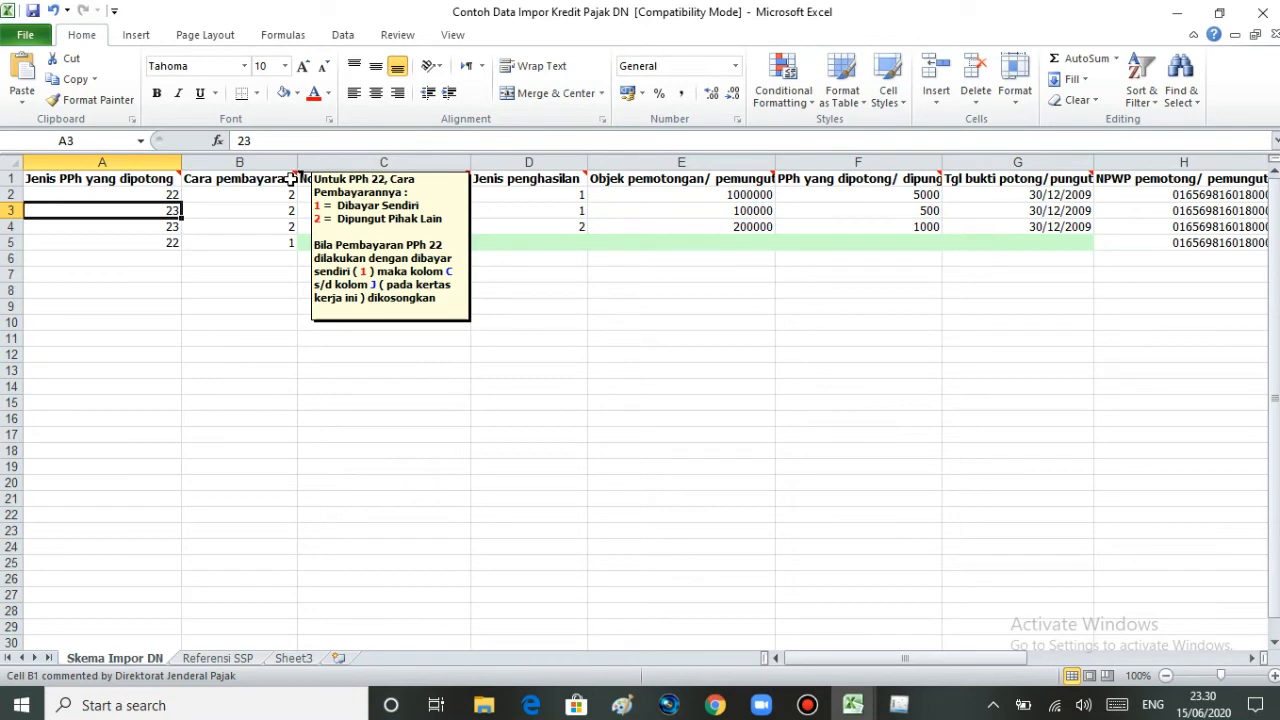
click(266, 241)
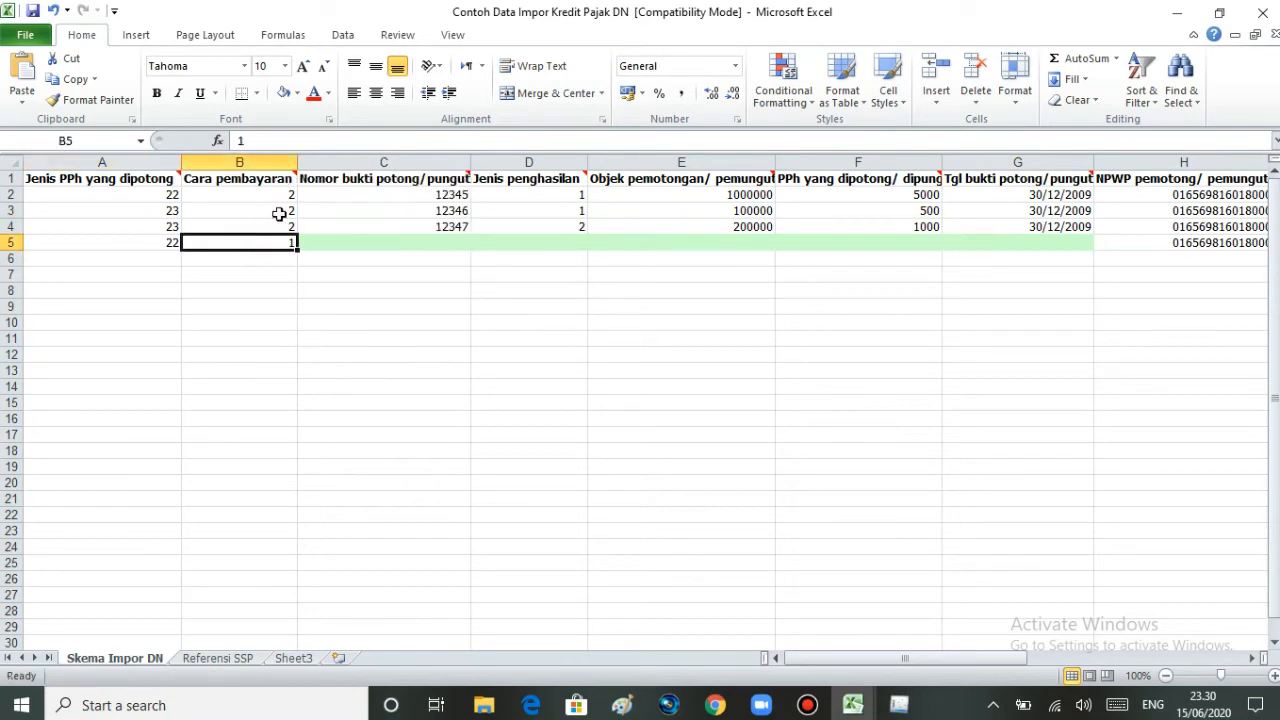
mouse_move(288, 180)
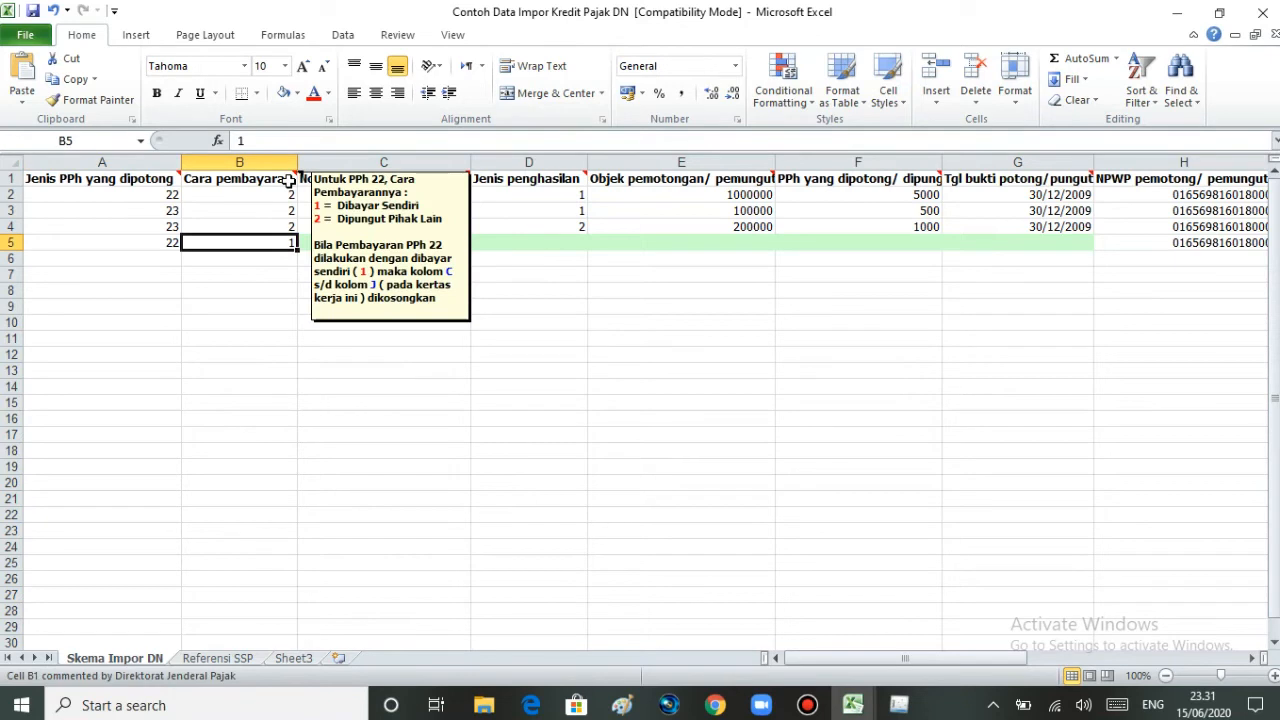
click(283, 193)
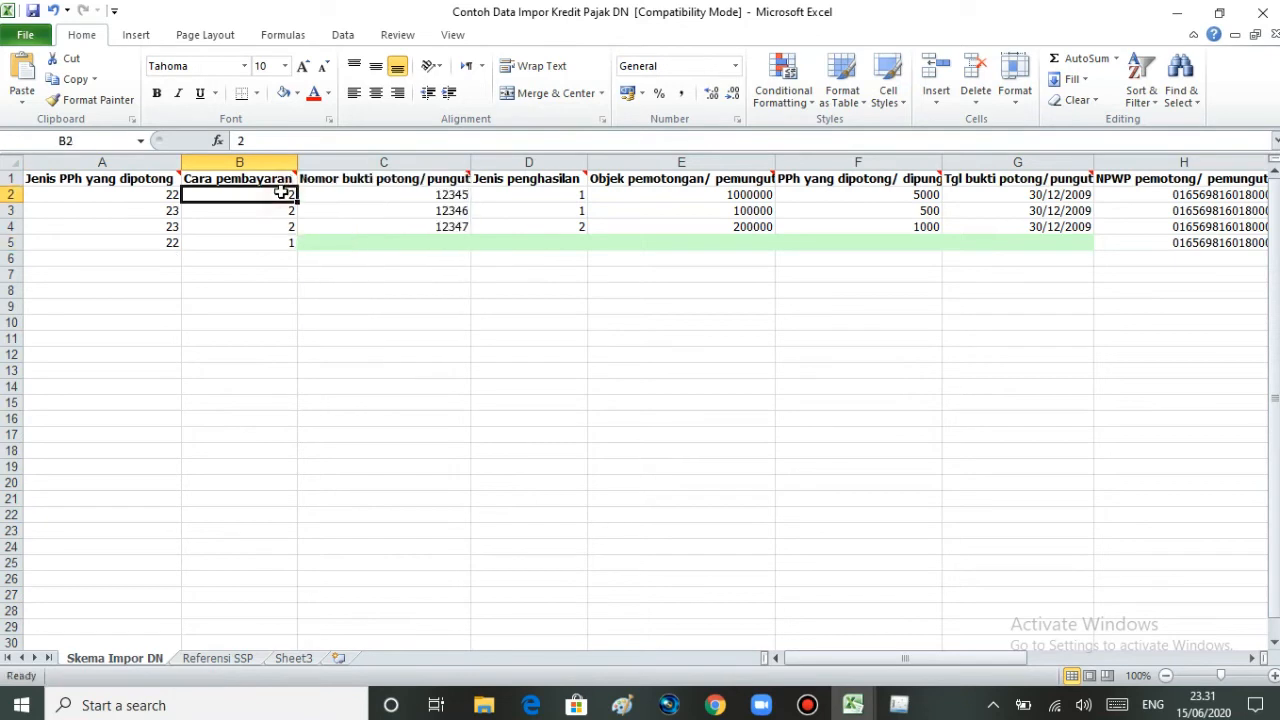
mouse_move(292, 175)
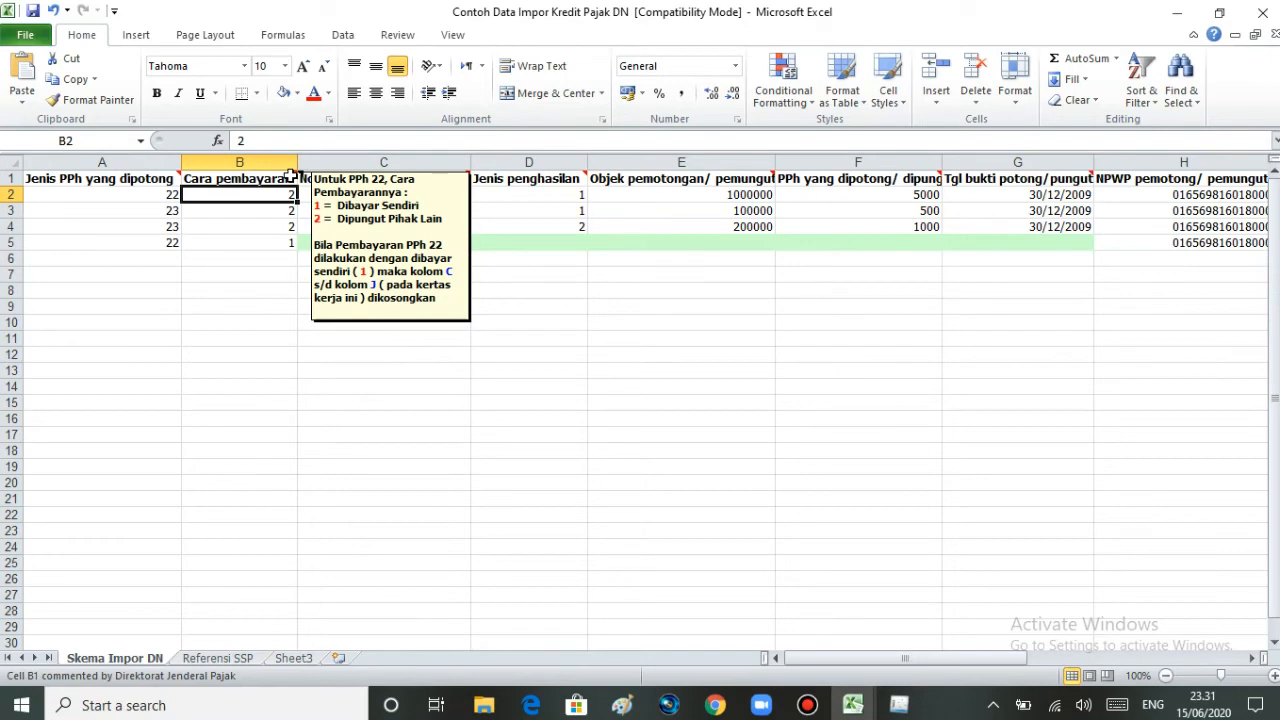
click(286, 242)
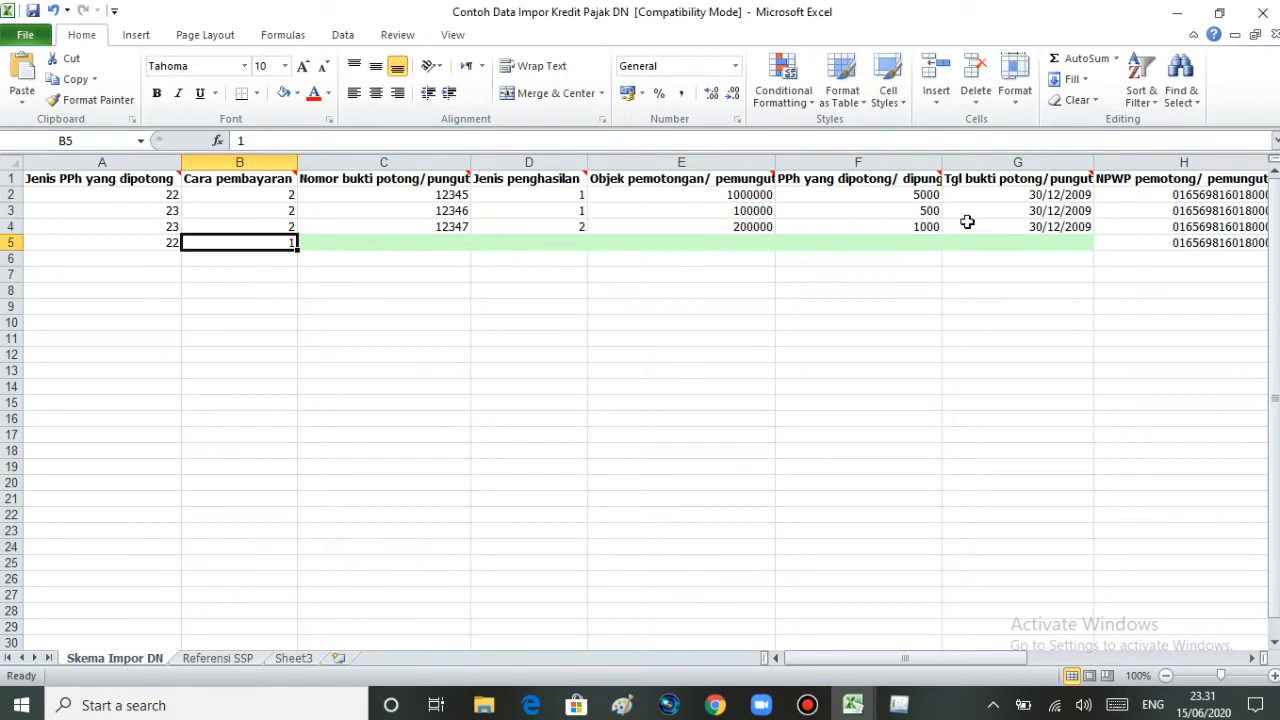
mouse_move(1018, 170)
drag(376, 244, 995, 237)
Step: Check proof number 12345 in C2, then show the D1 Jenis penghasilan comment on PPh 22/Pasal 23 codes
click(458, 285)
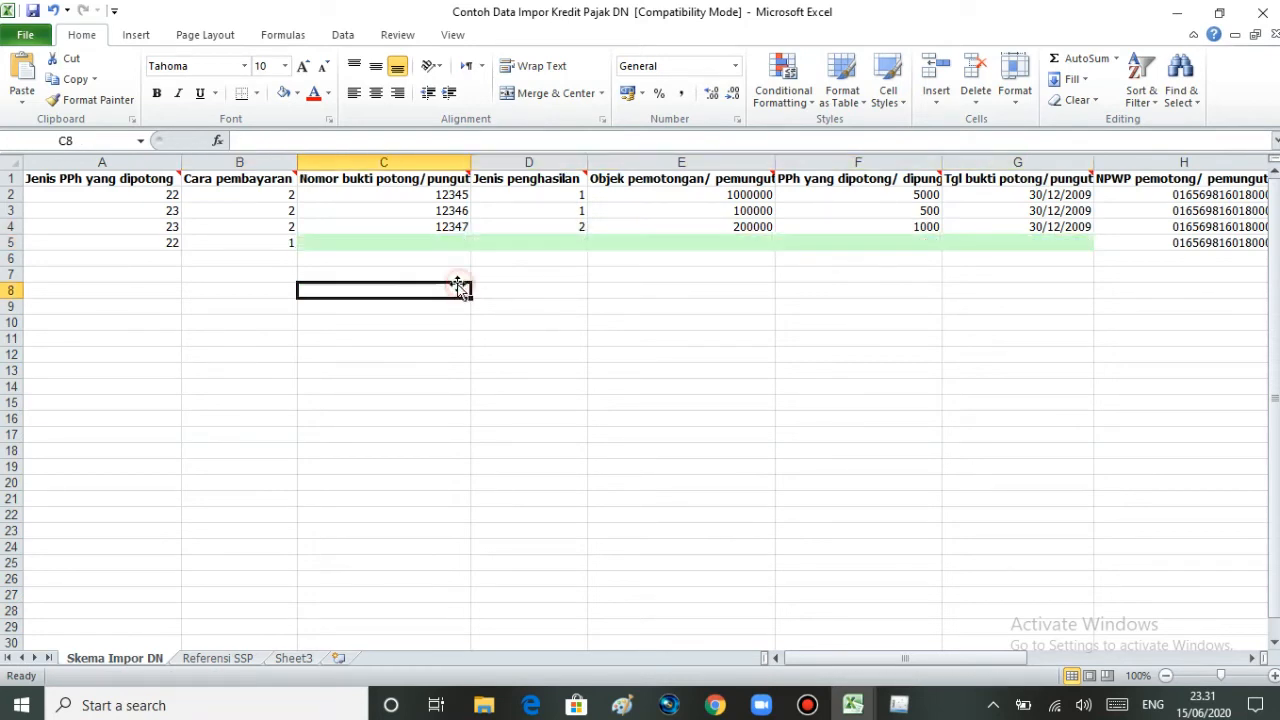
click(336, 196)
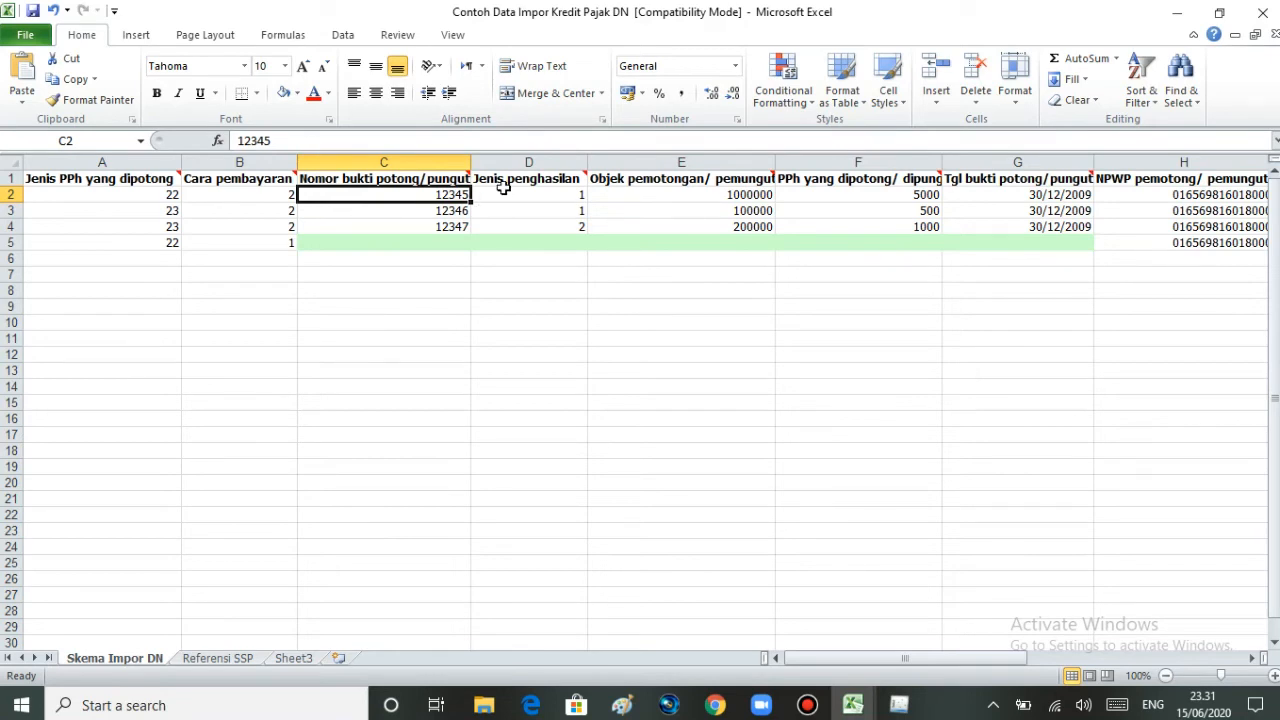
mouse_move(525, 177)
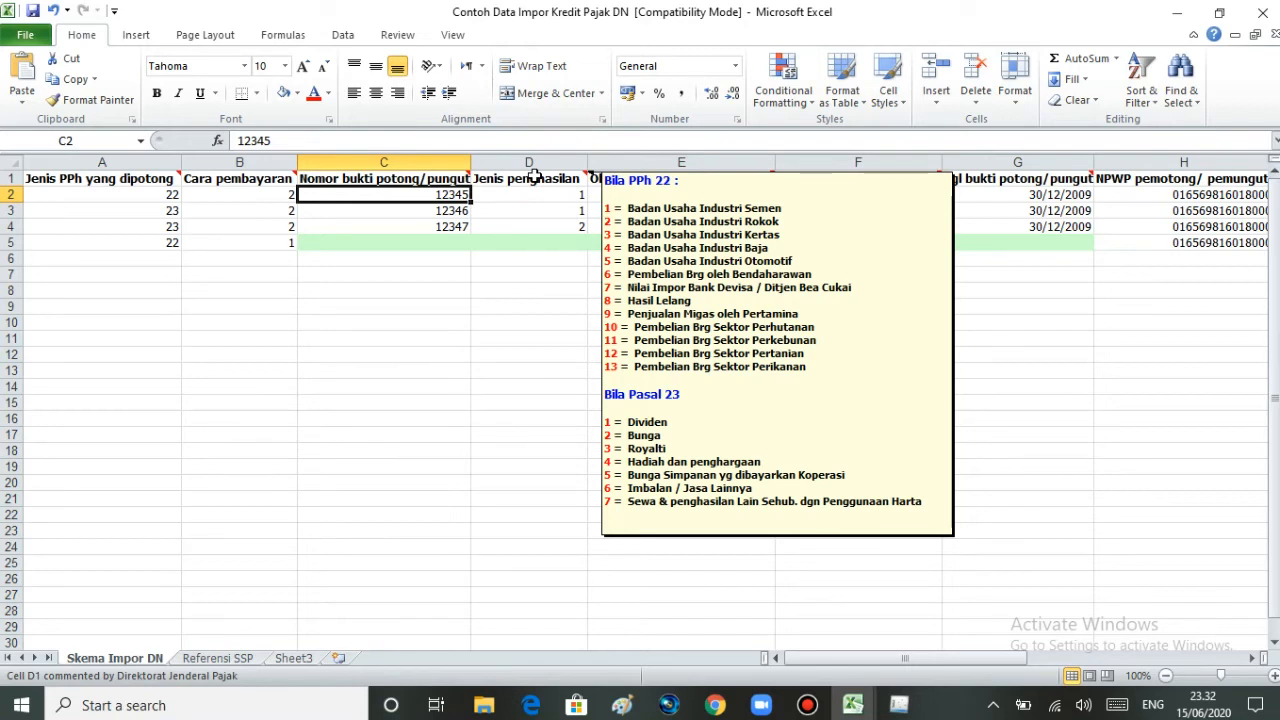
click(535, 177)
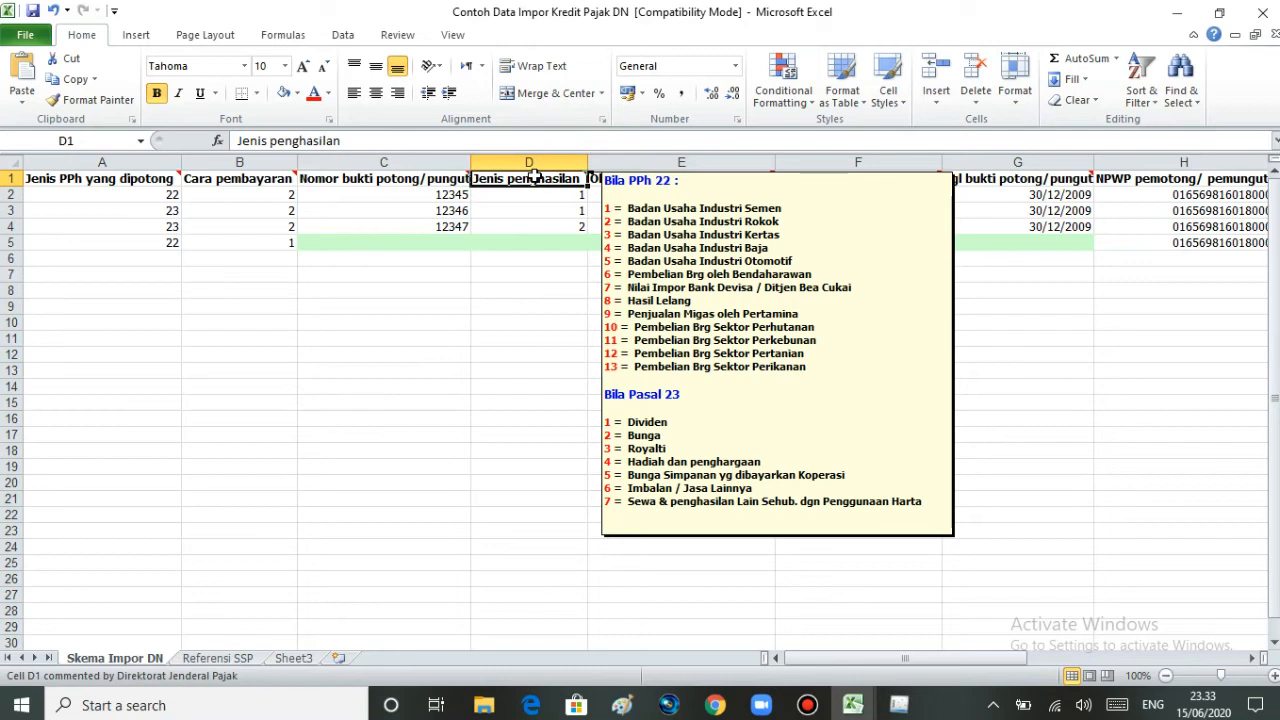
Step: Widen columns E (Objek pemotongan/ pemungutan) and F (PPh yang dipotong/ dipungut) to show their full headers
click(531, 210)
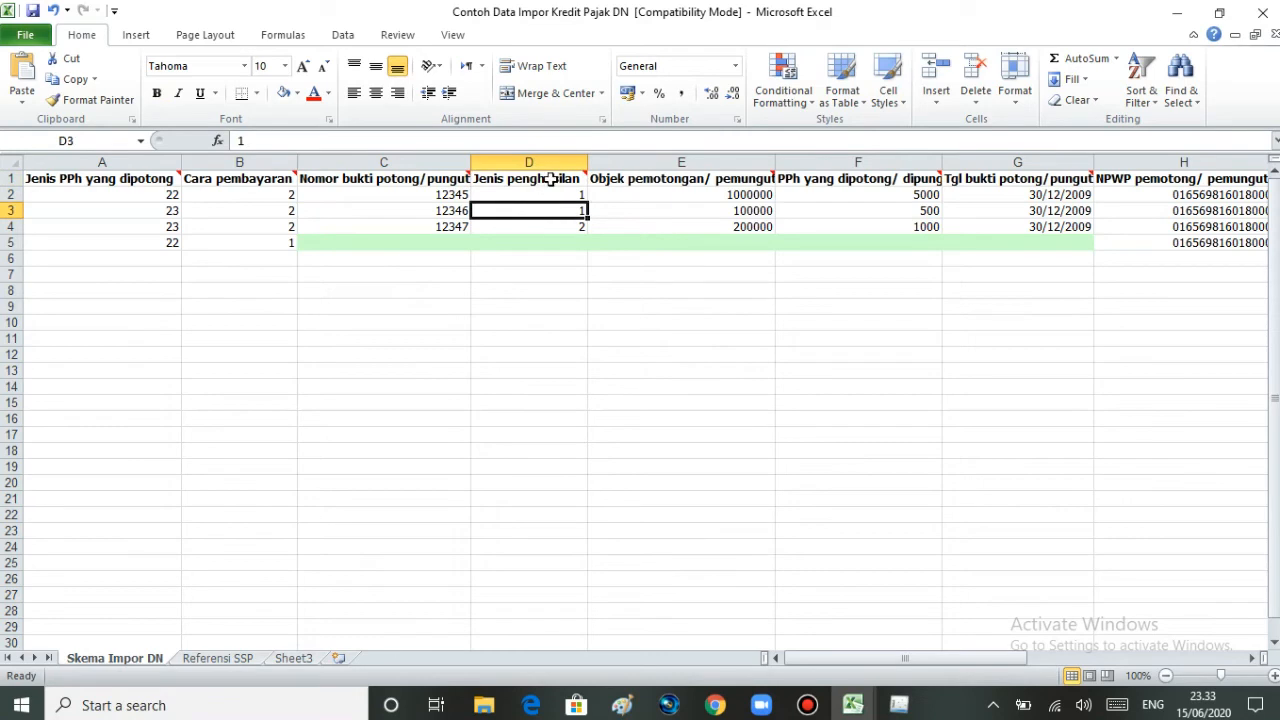
mouse_move(551, 179)
mouse_move(619, 180)
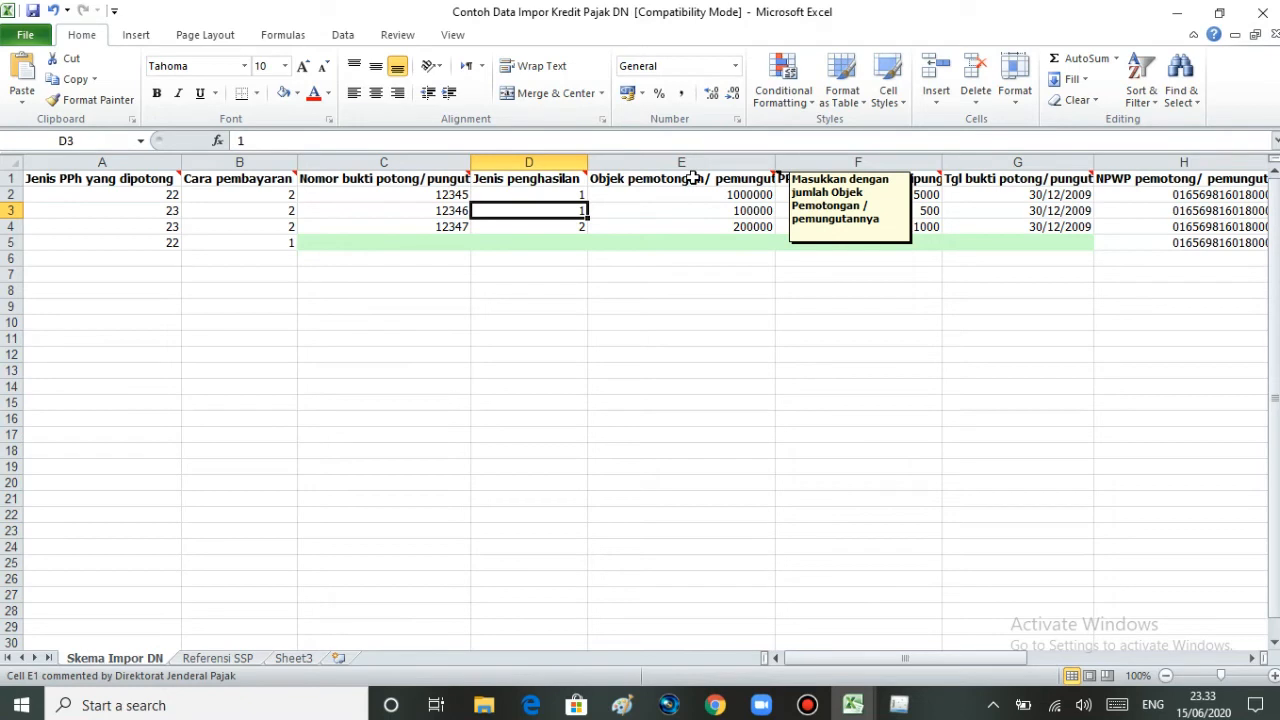
mouse_move(780, 171)
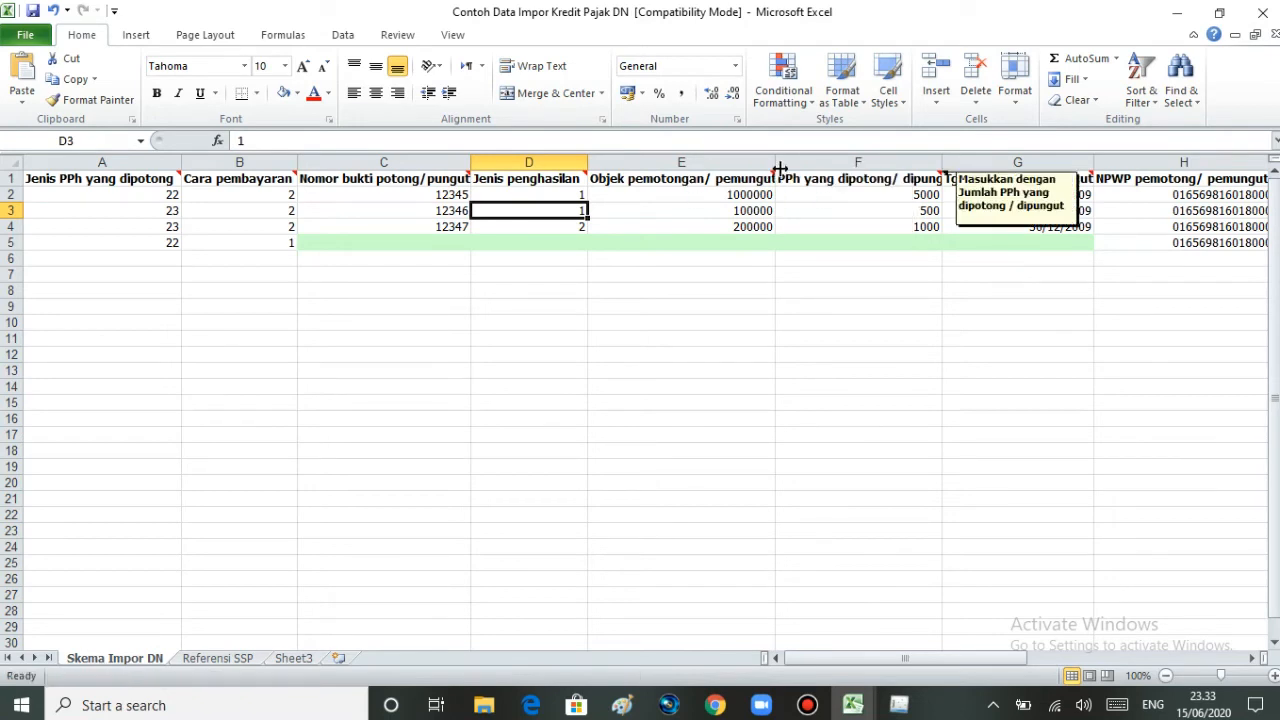
drag(776, 162, 800, 162)
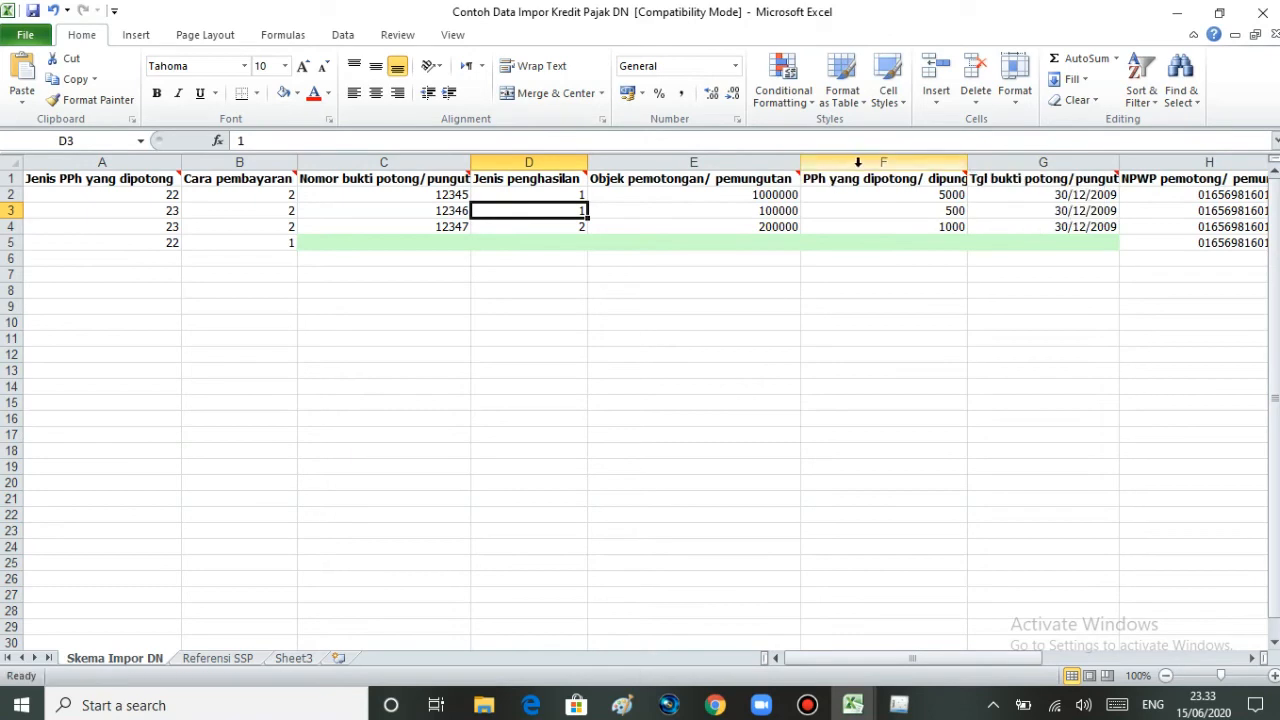
drag(967, 162, 990, 162)
mouse_move(957, 180)
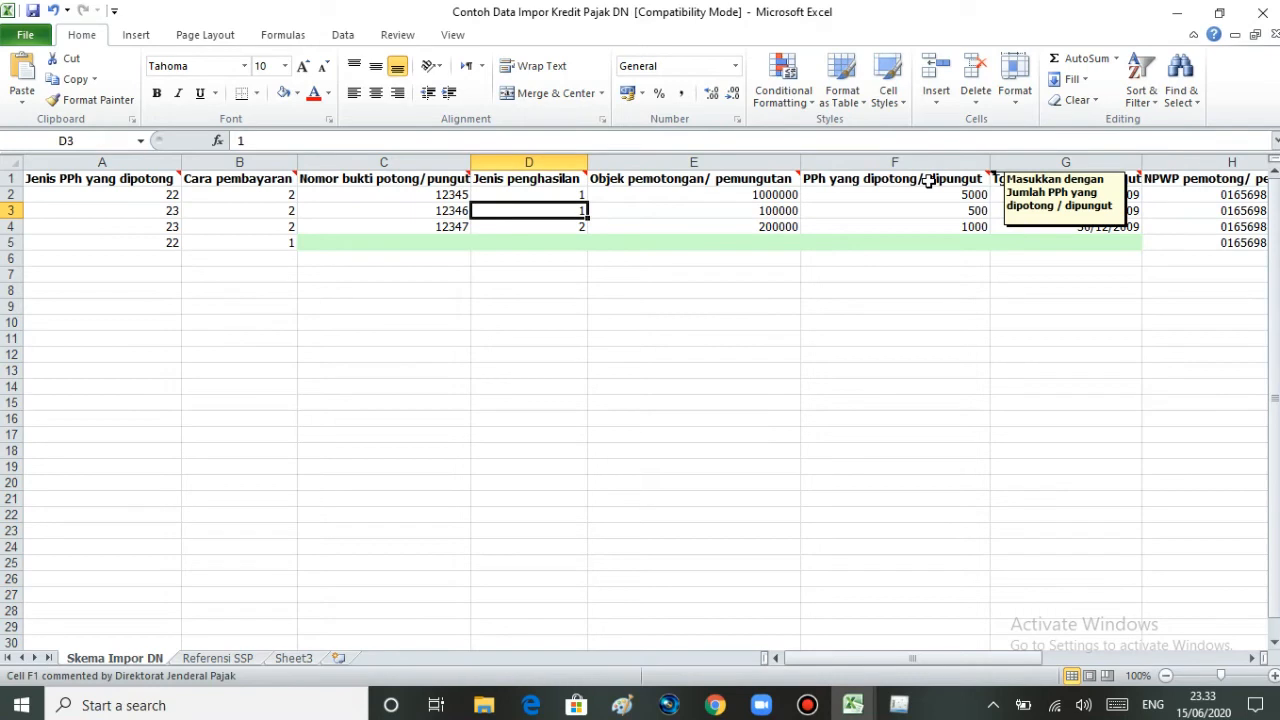
mouse_move(1000, 176)
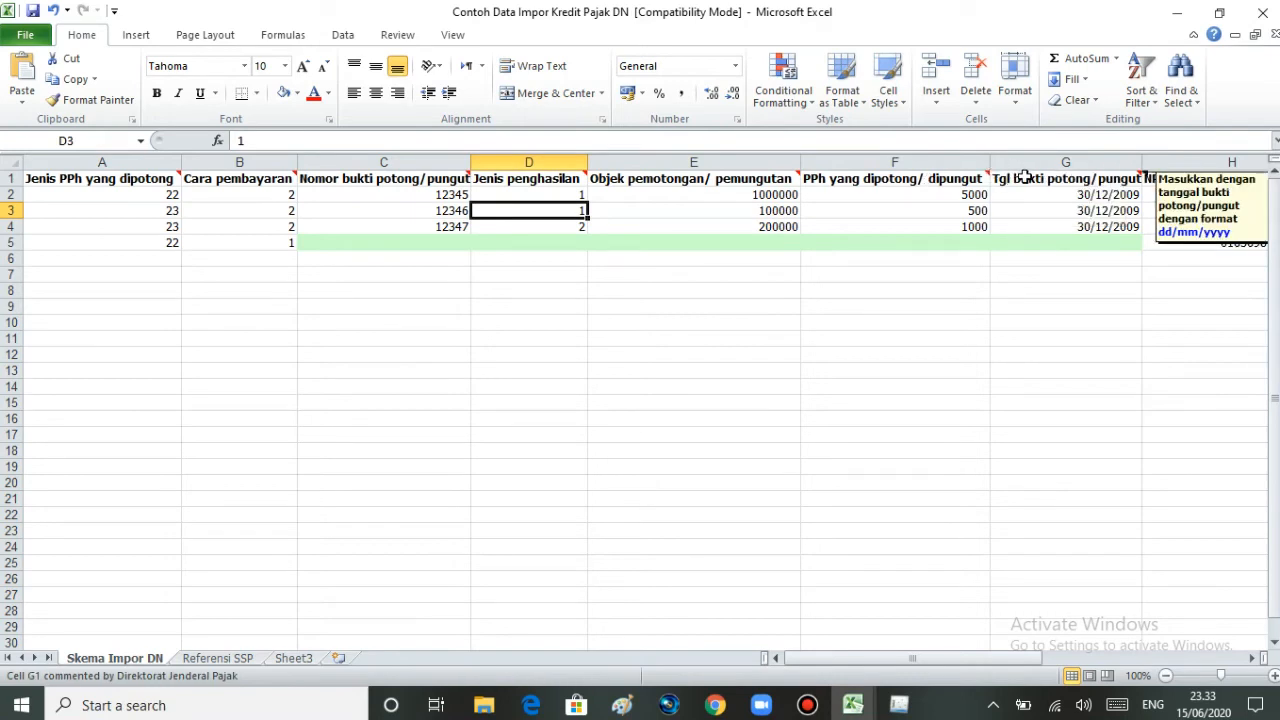
drag(900, 662, 944, 656)
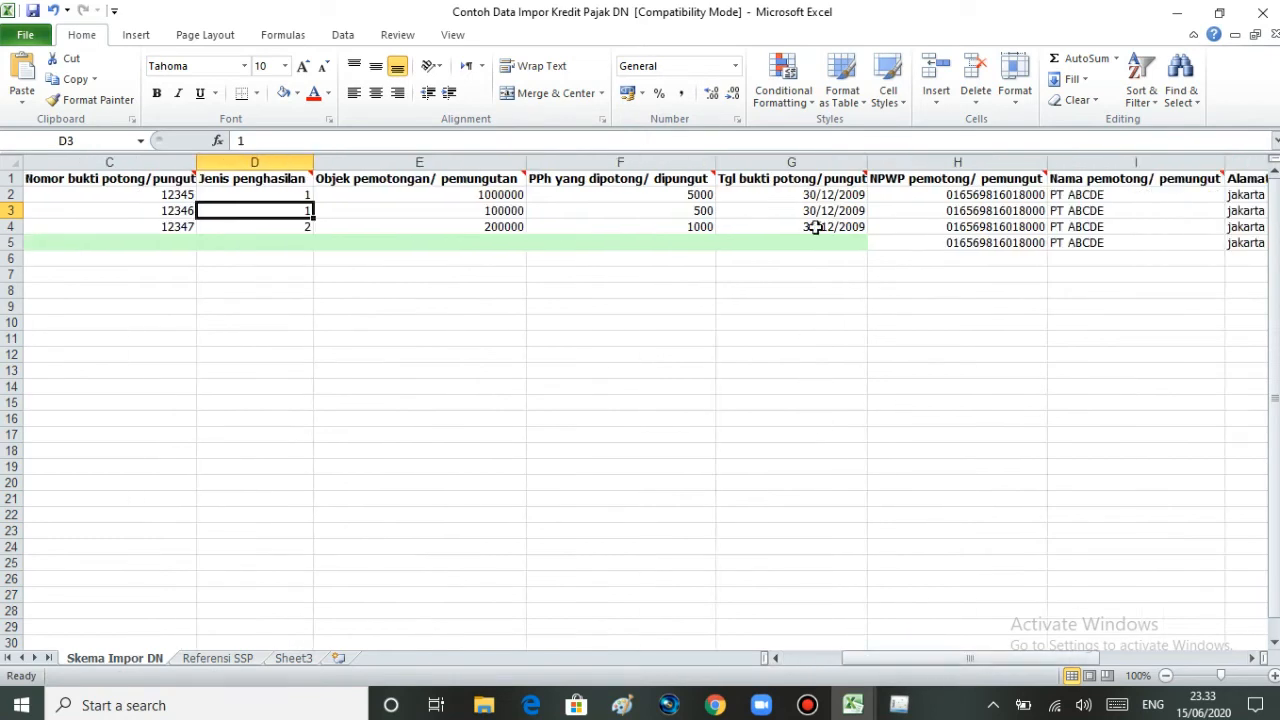
mouse_move(815, 178)
drag(890, 653, 949, 658)
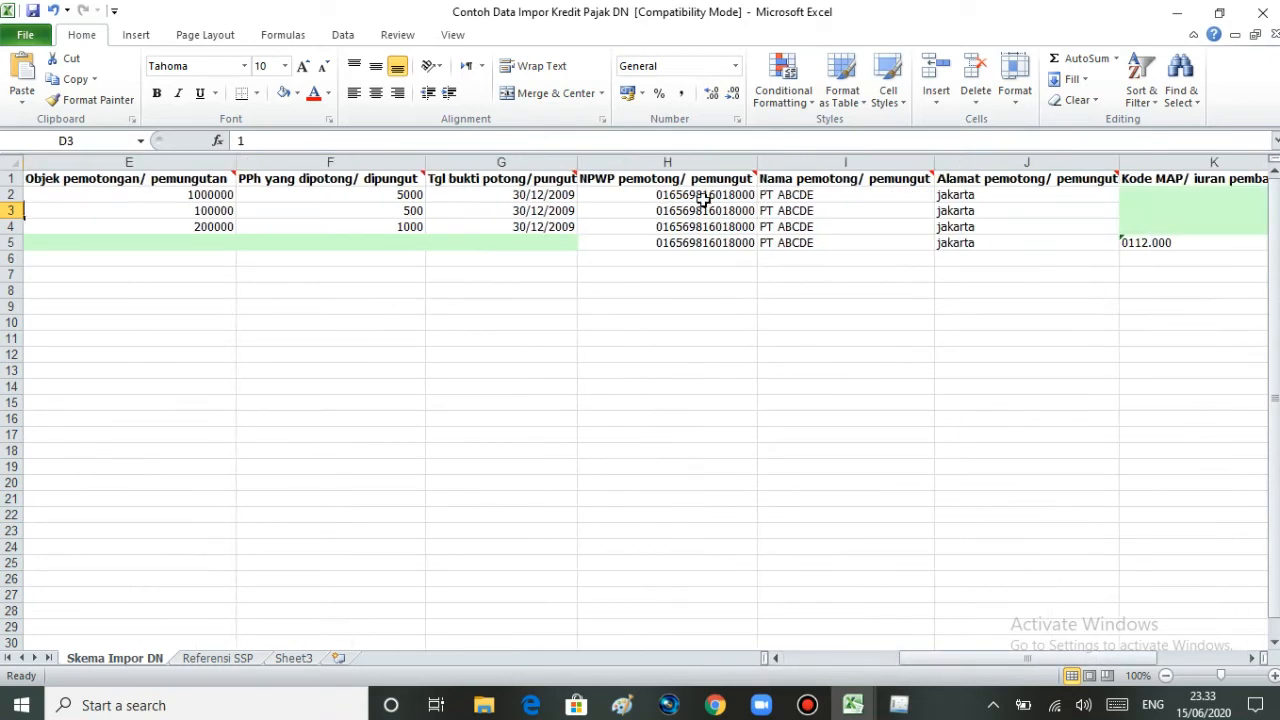
mouse_move(698, 188)
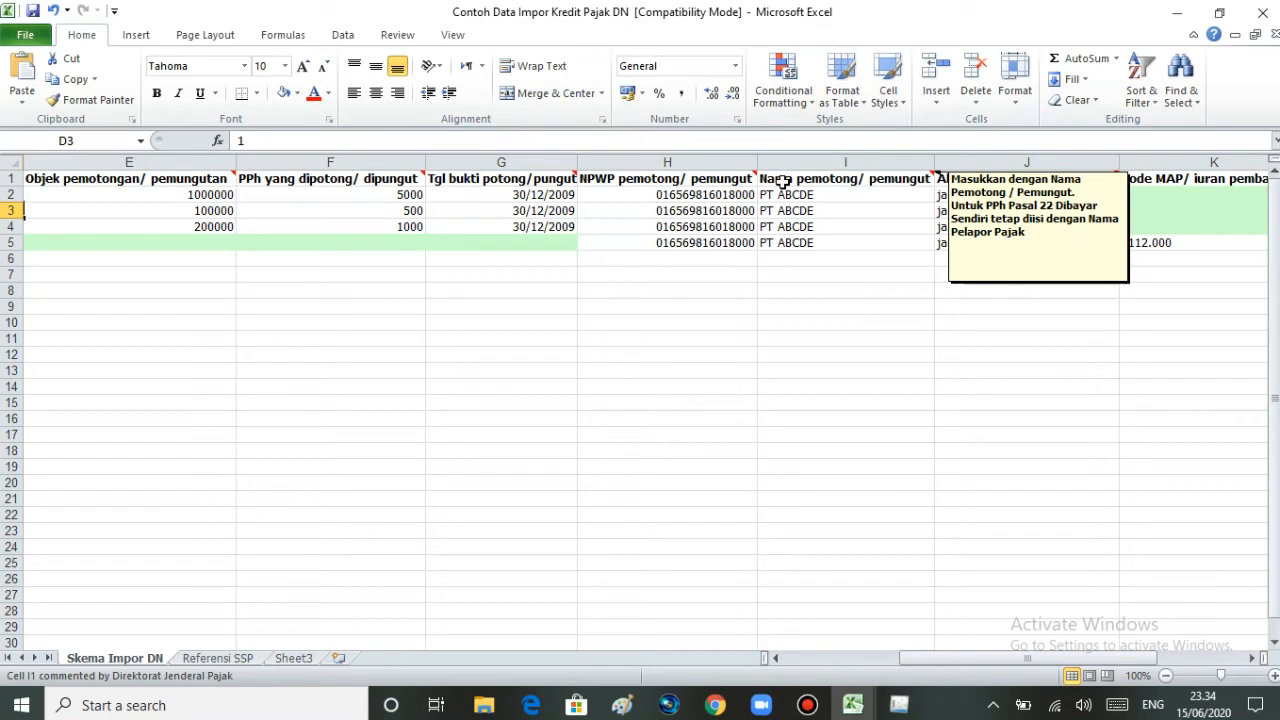
mouse_move(984, 183)
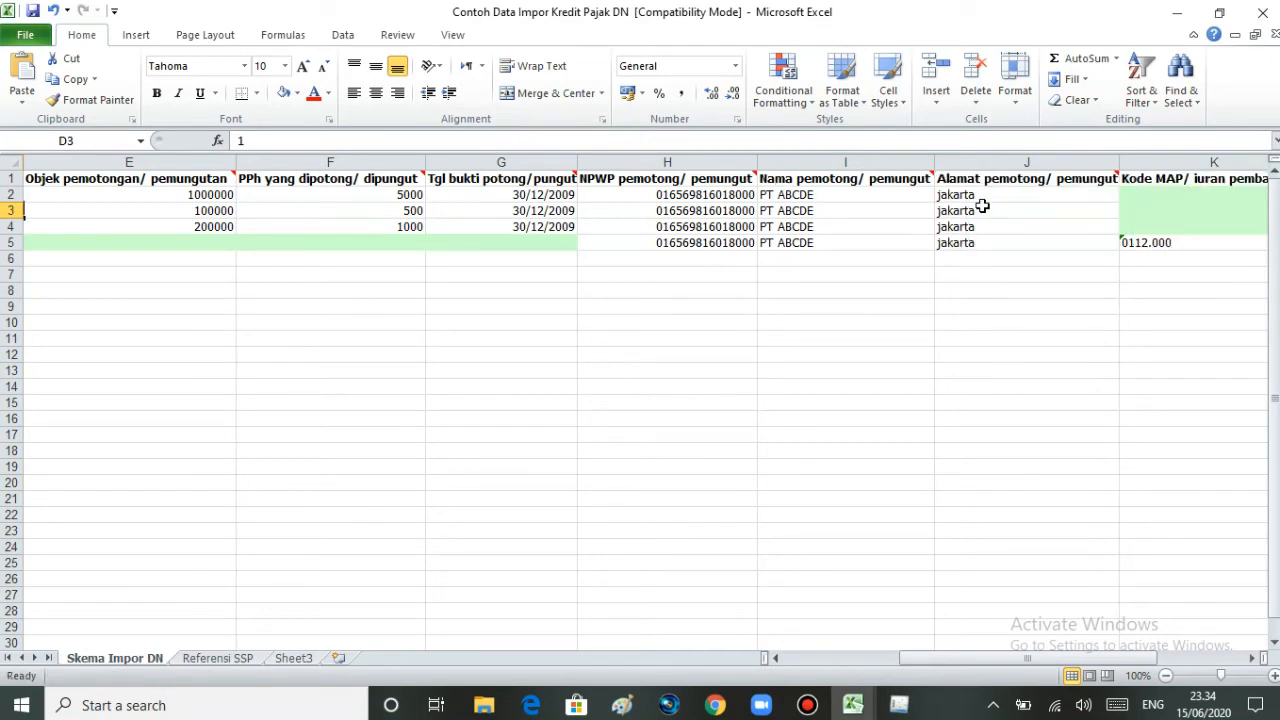
drag(1006, 660, 1032, 668)
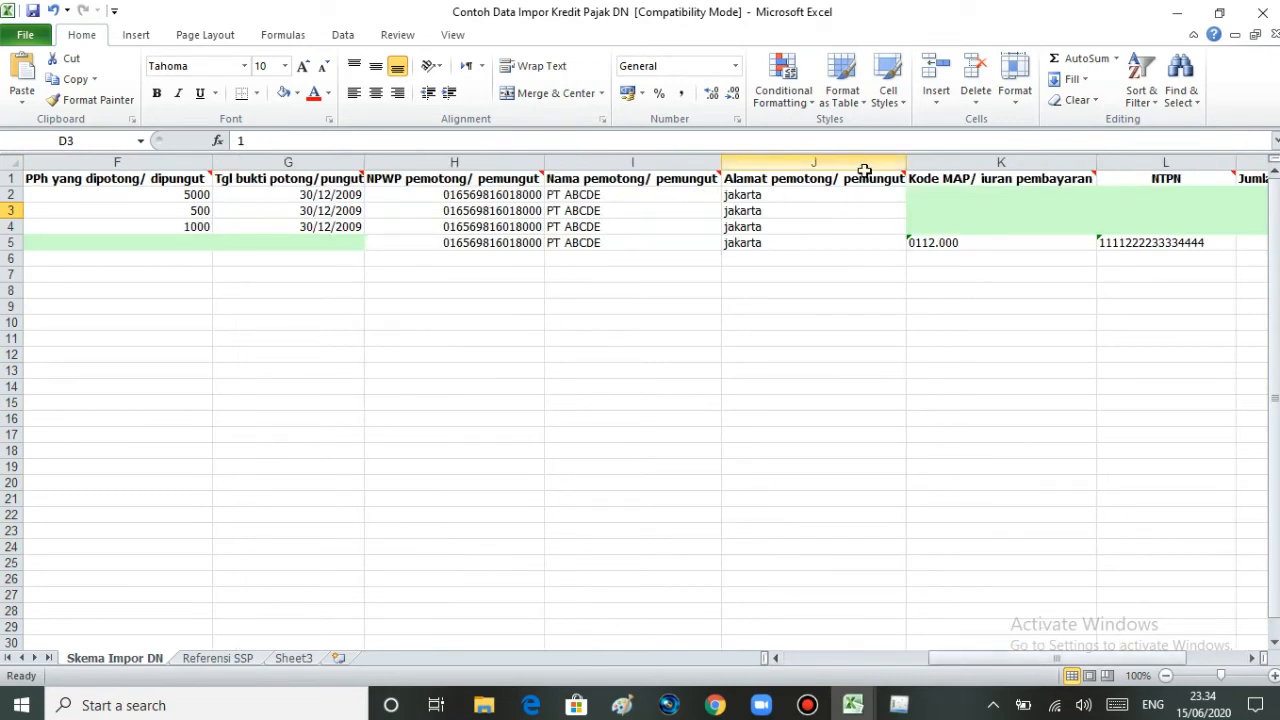
mouse_move(866, 182)
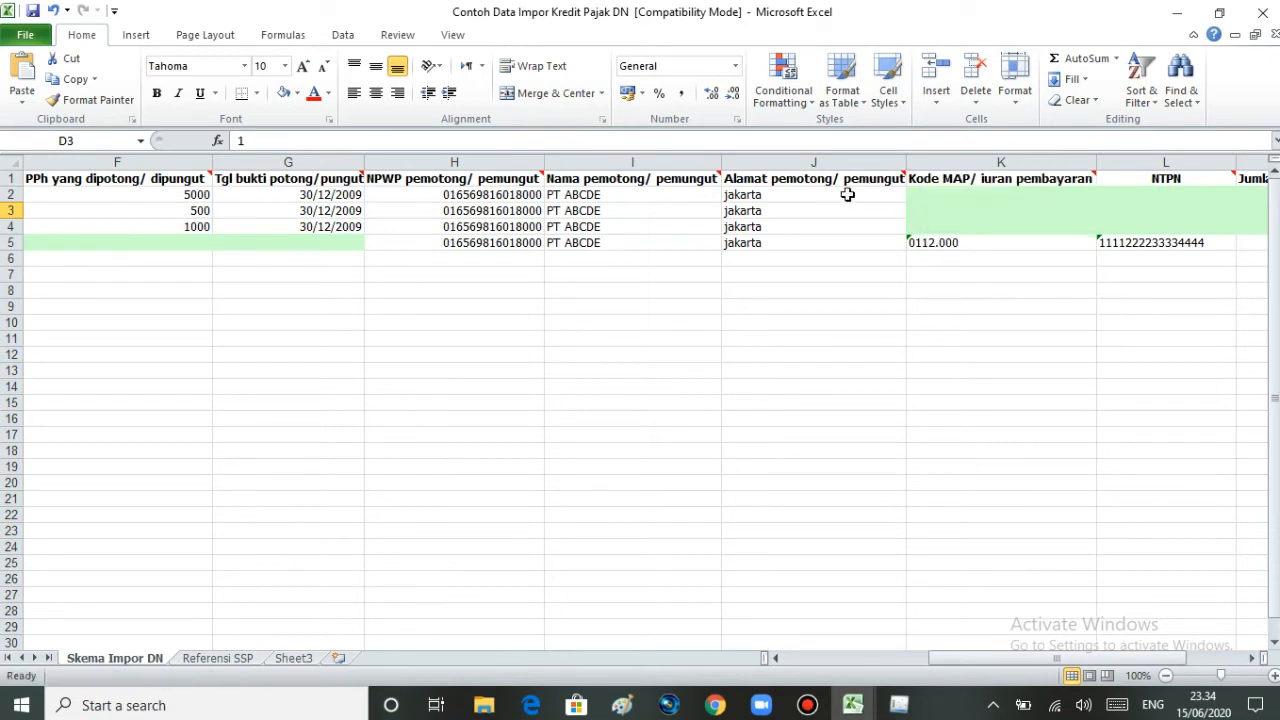
click(846, 196)
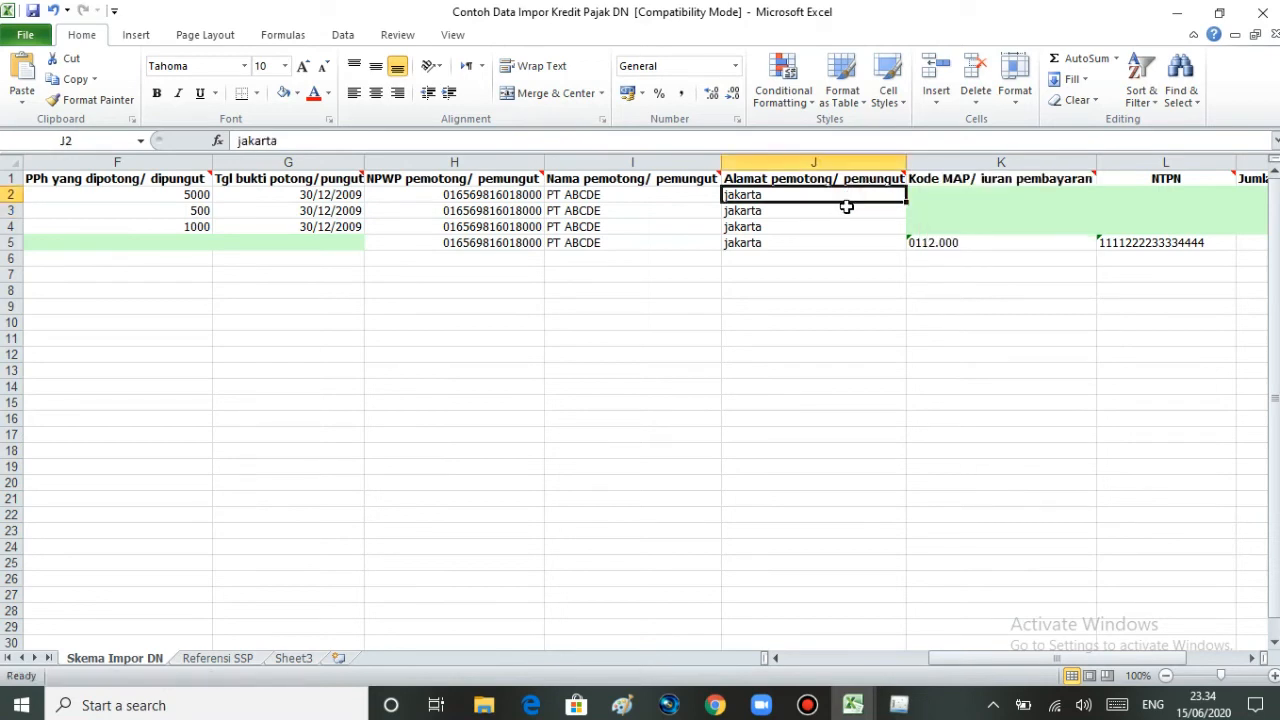
click(846, 210)
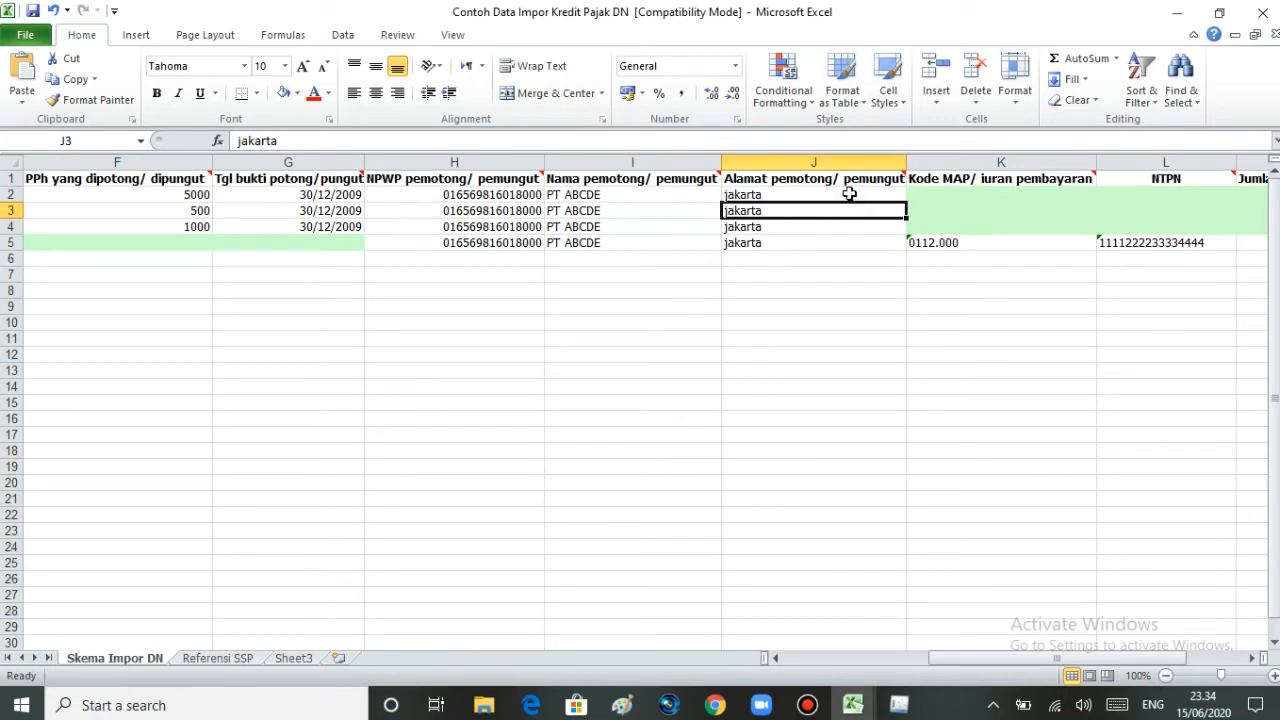
mouse_move(852, 178)
drag(1080, 659, 1109, 657)
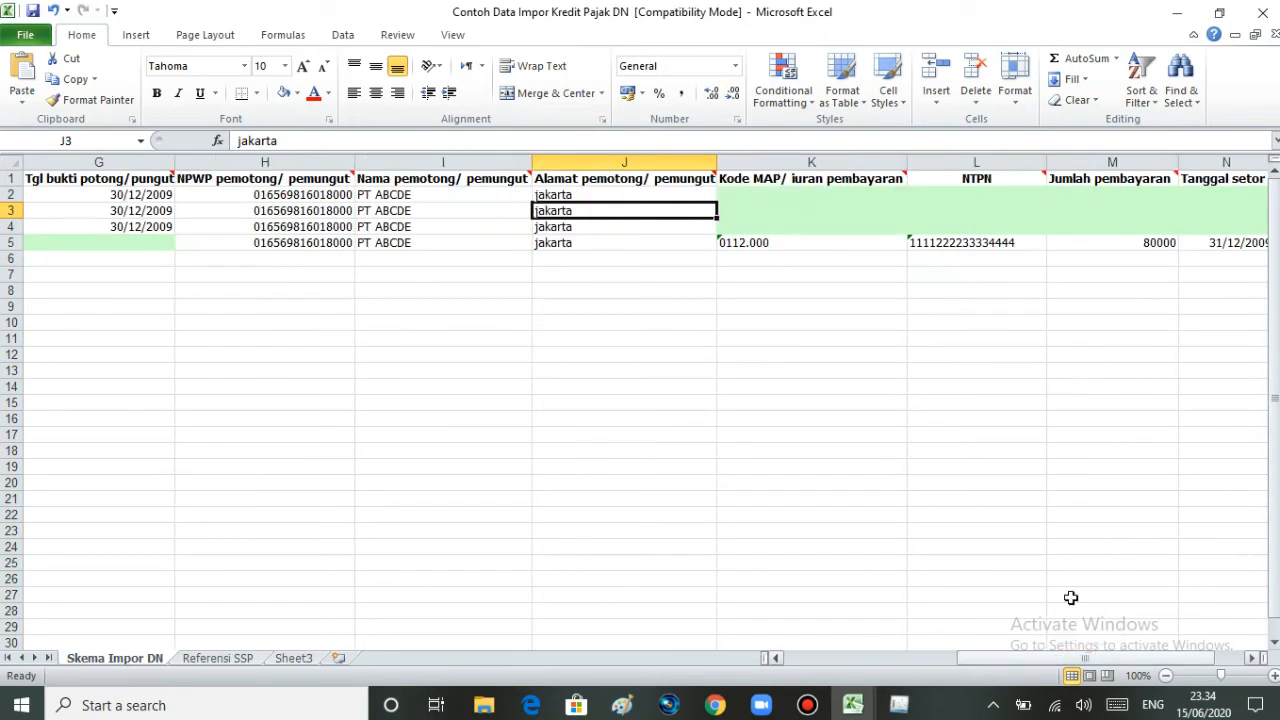
mouse_move(843, 179)
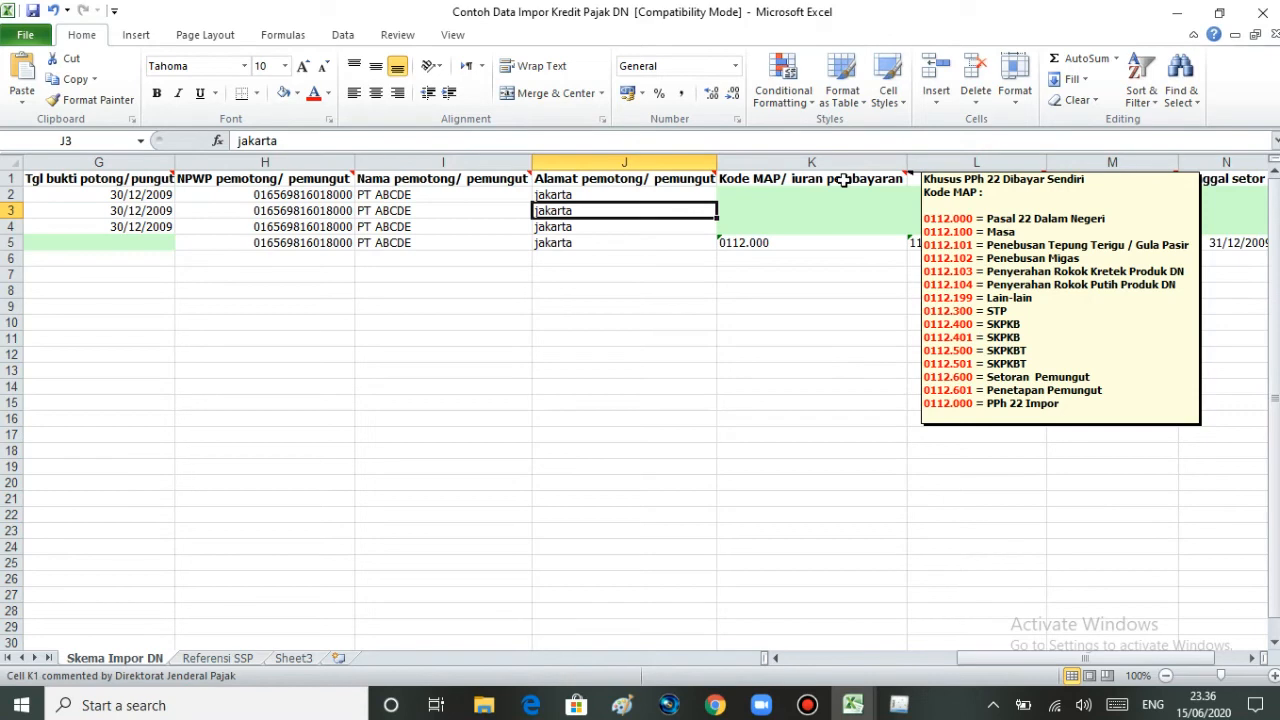
Step: Inspect the Kode MAP value in K5 while scrolling across the template columns
click(829, 243)
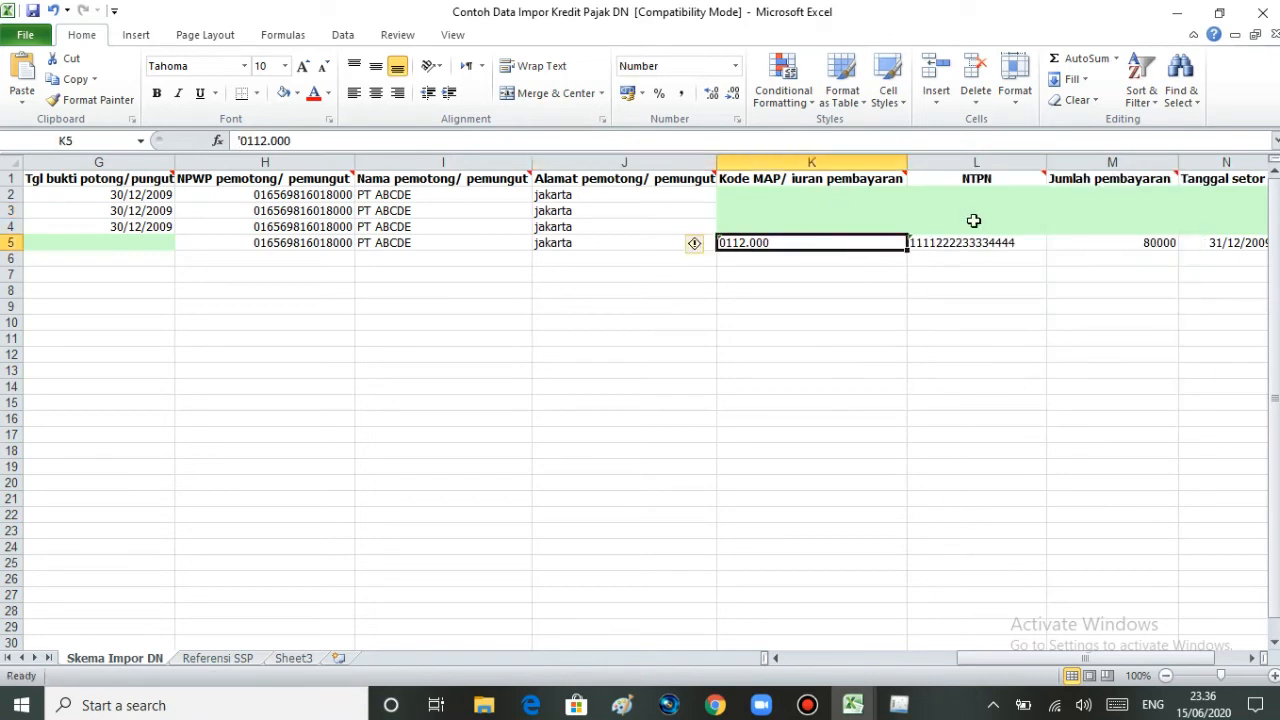
mouse_move(976, 184)
drag(1035, 665, 1064, 666)
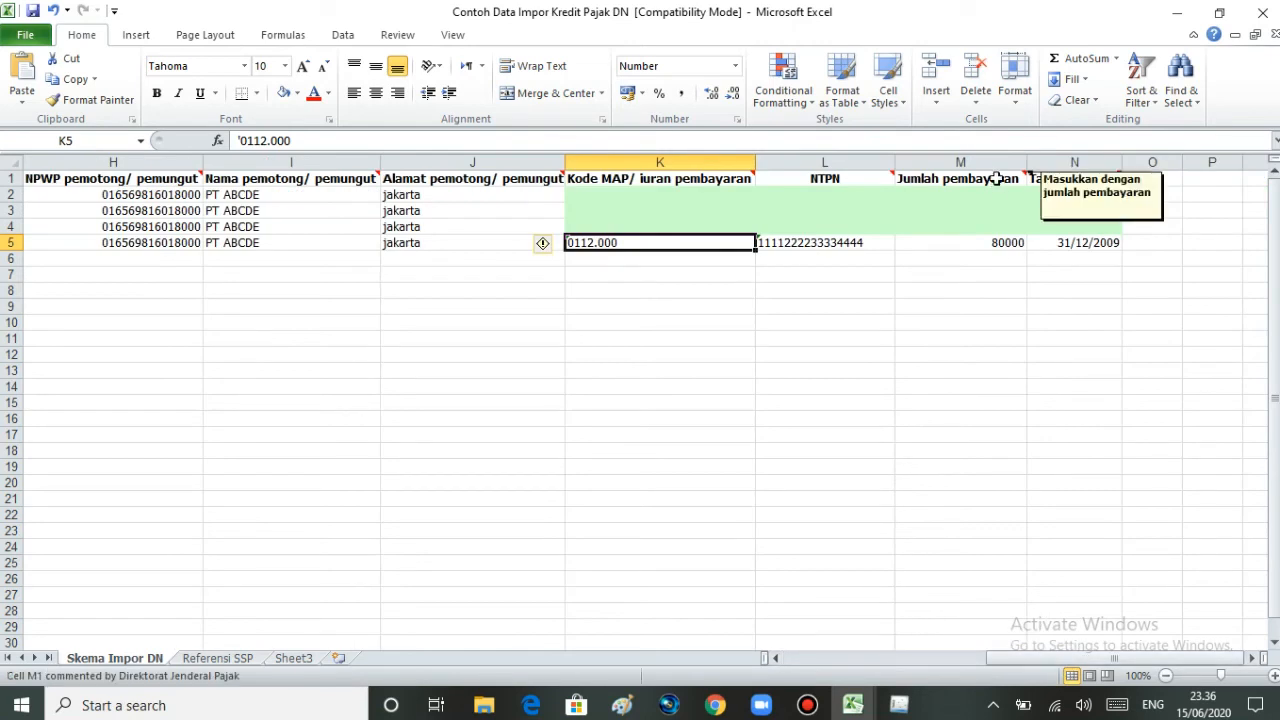
mouse_move(1039, 179)
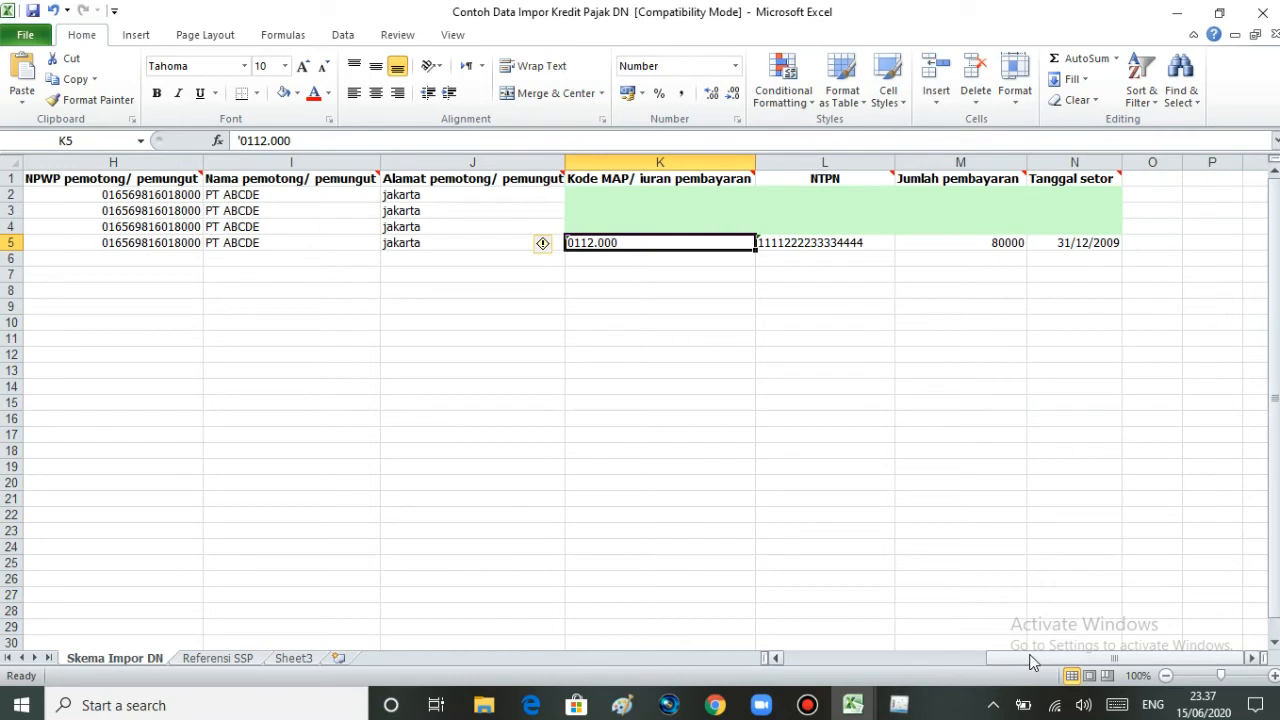
drag(1033, 662, 1003, 660)
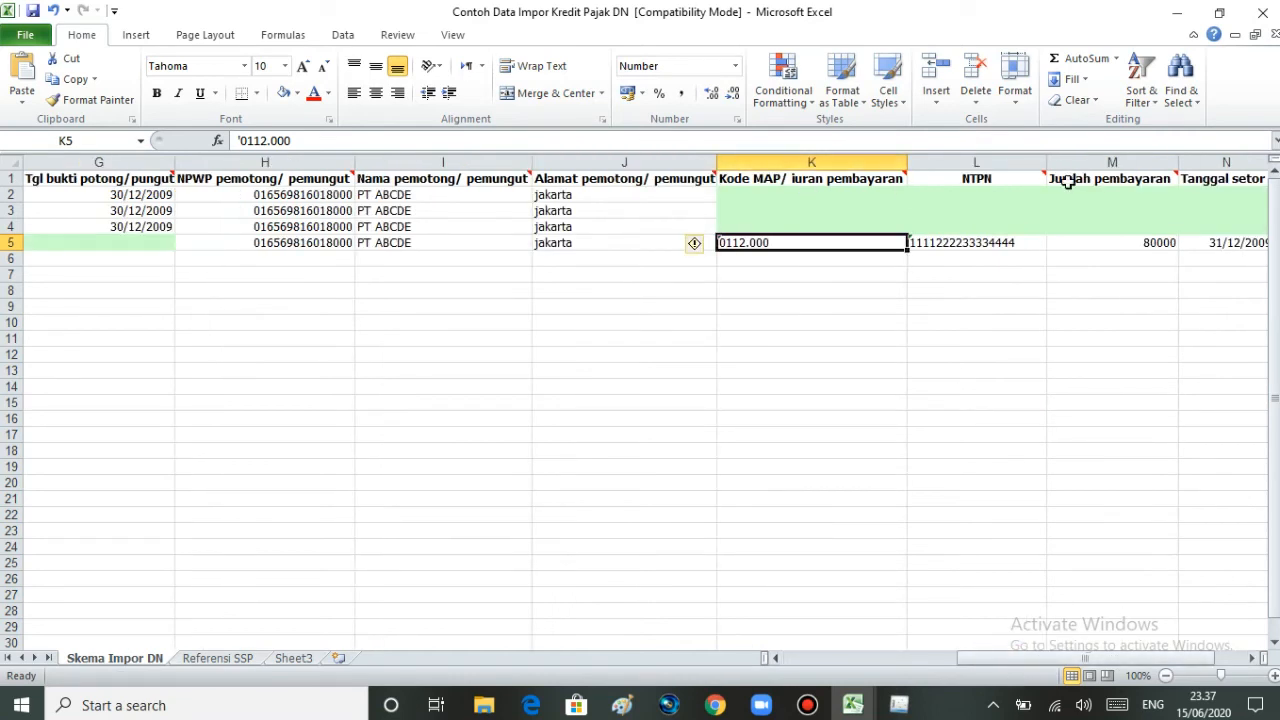
drag(985, 657, 808, 654)
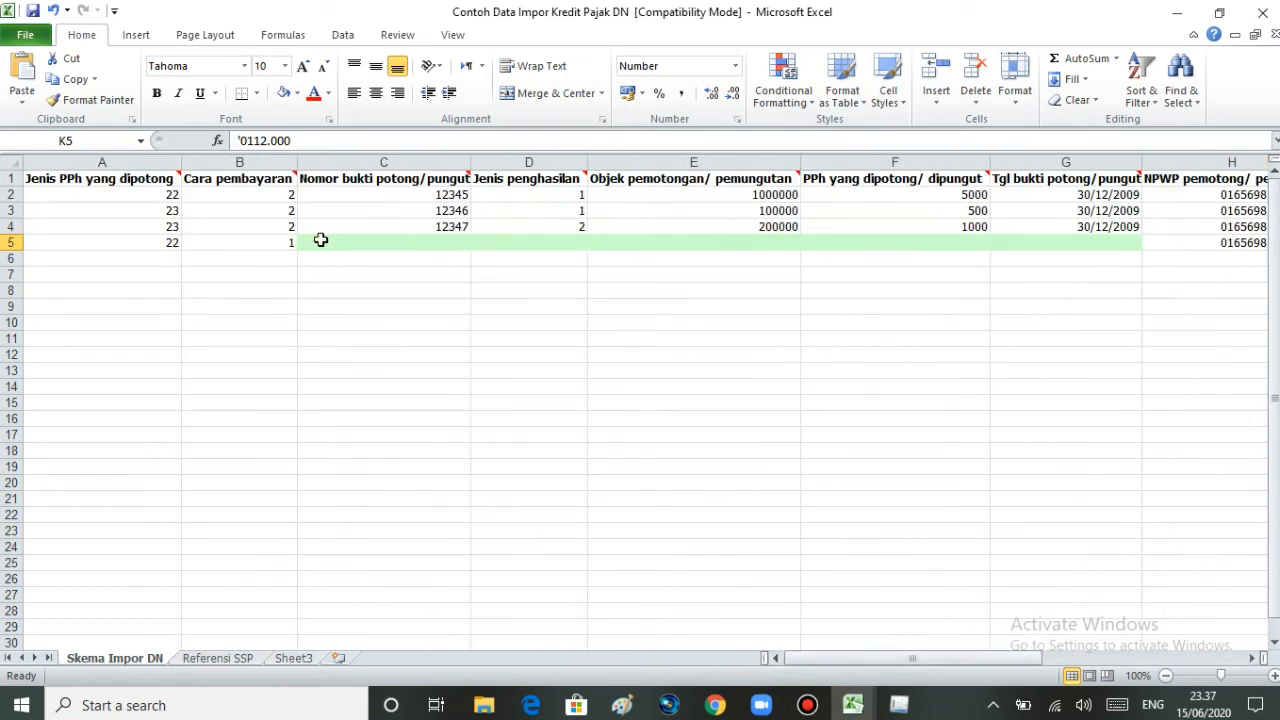
Step: Check the Cara pembayaran values in B3–B5 and the empty Kode MAP K2 and Tanggal setor N2 cells
click(270, 244)
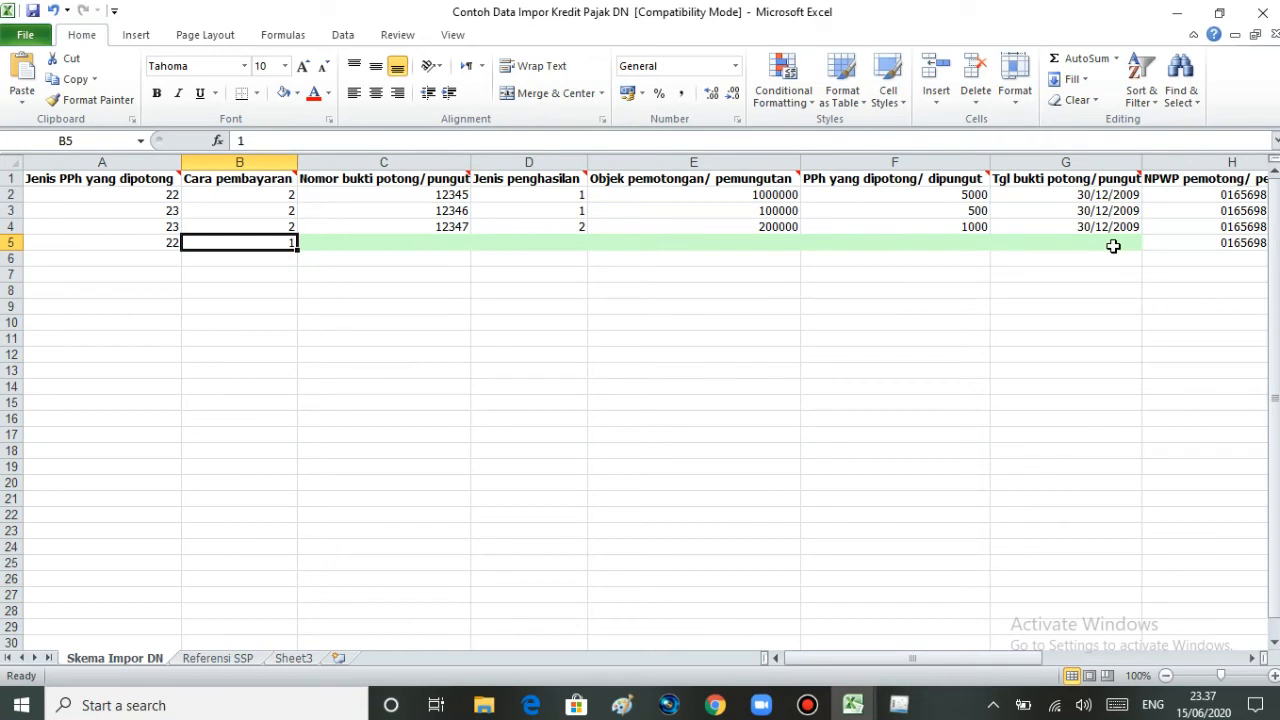
click(237, 227)
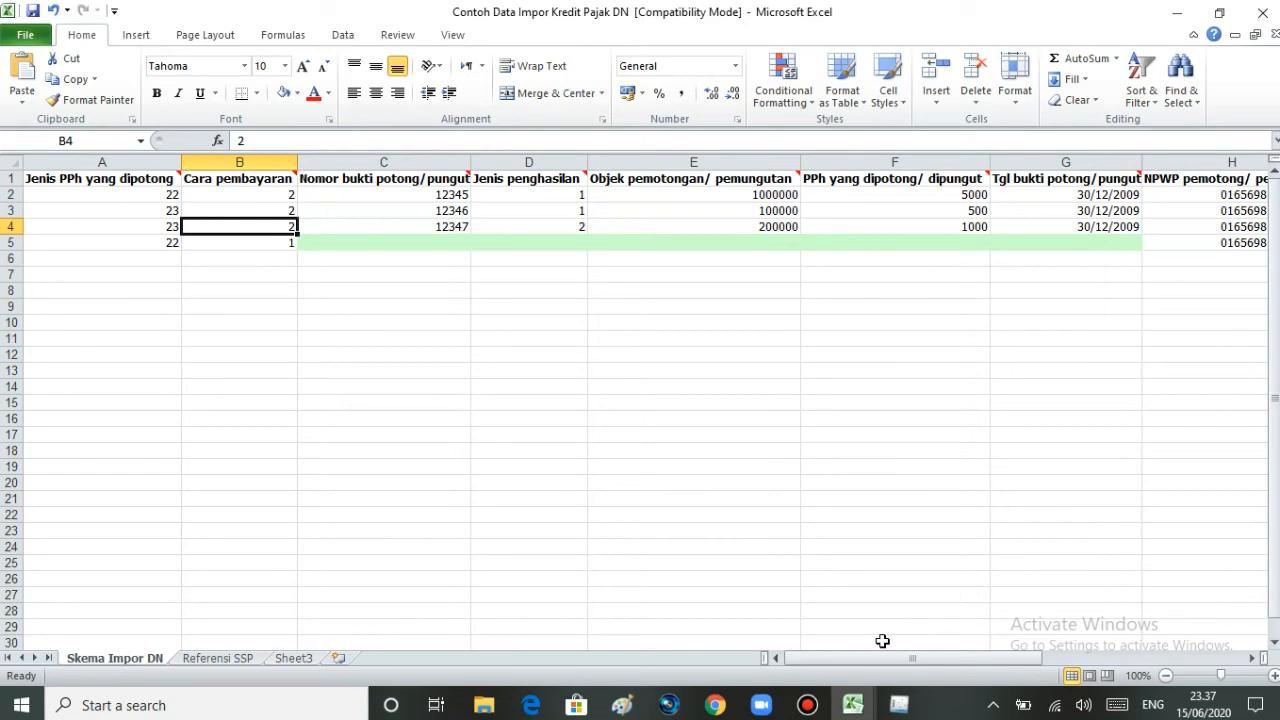
drag(884, 660, 1030, 657)
click(1049, 196)
drag(949, 660, 1006, 660)
click(1086, 196)
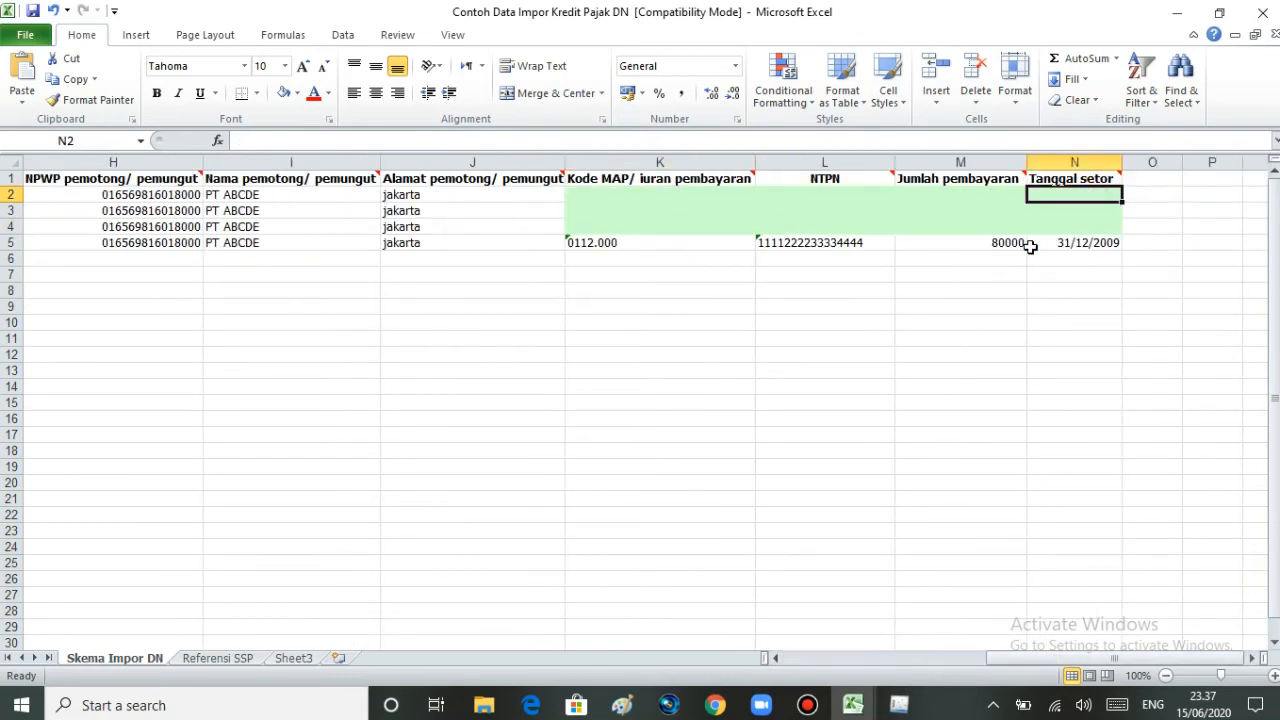
drag(1066, 658, 877, 660)
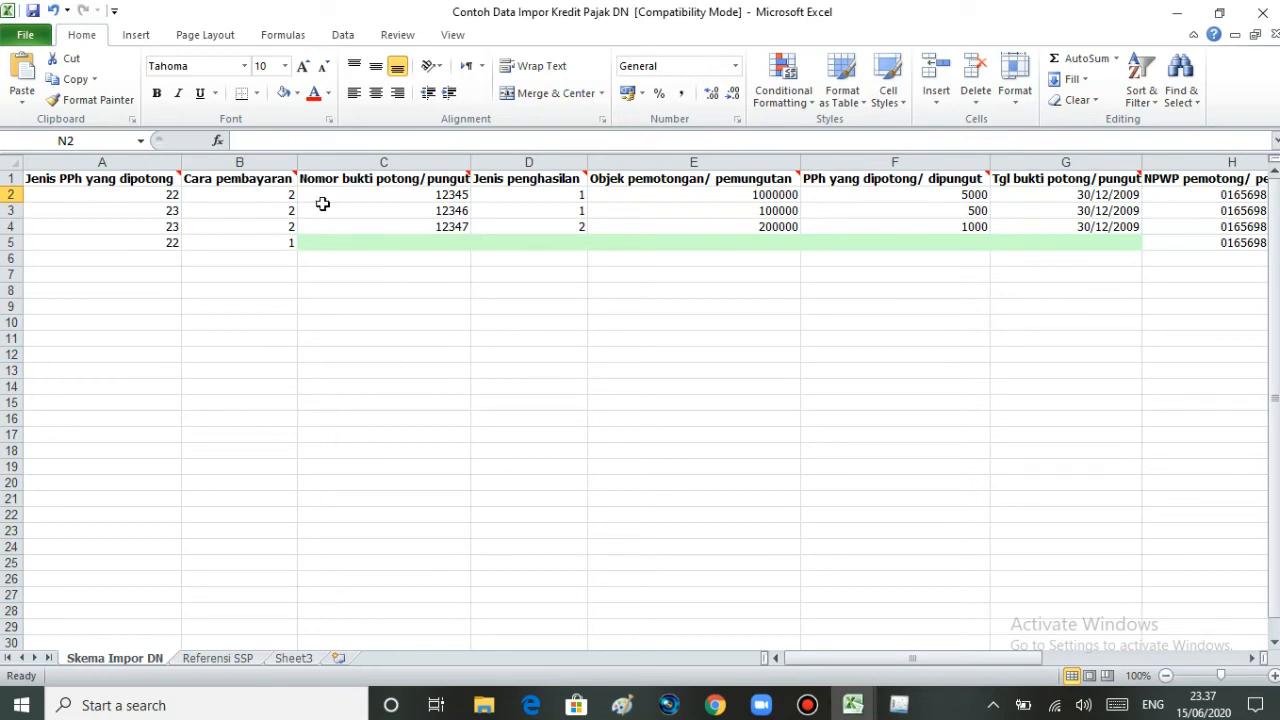
click(294, 212)
drag(913, 668, 1115, 664)
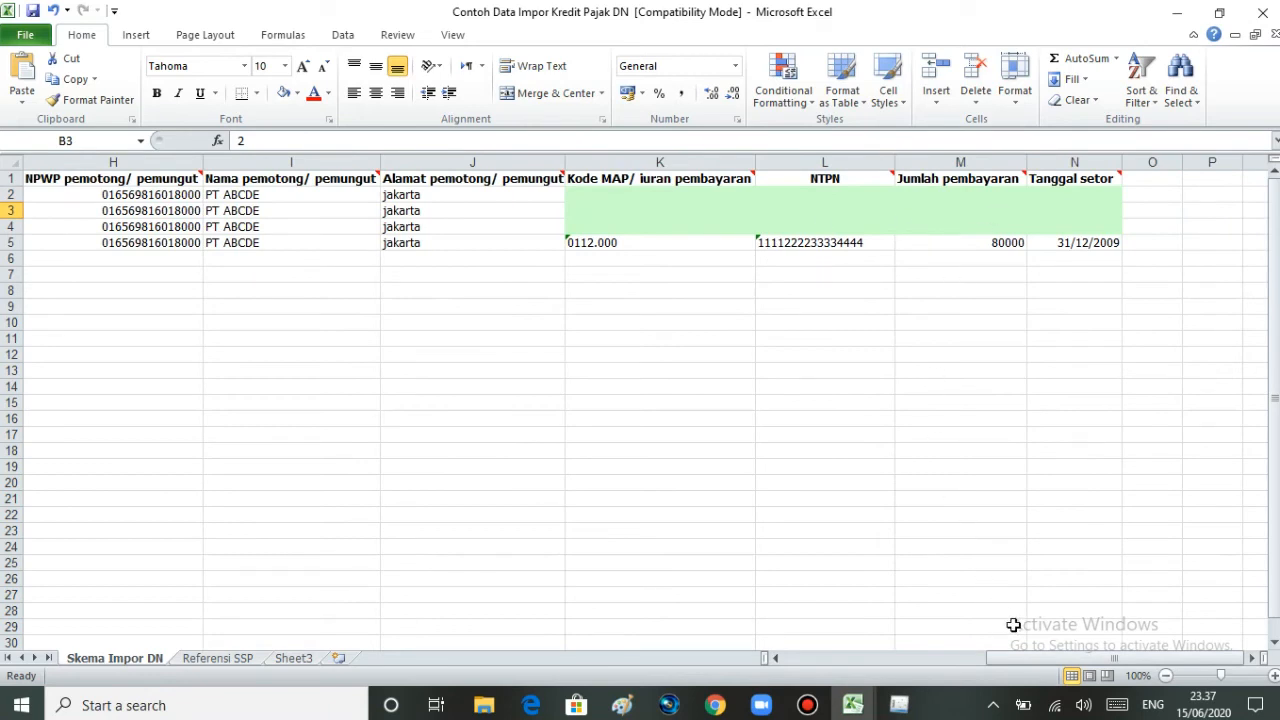
drag(1013, 660, 803, 677)
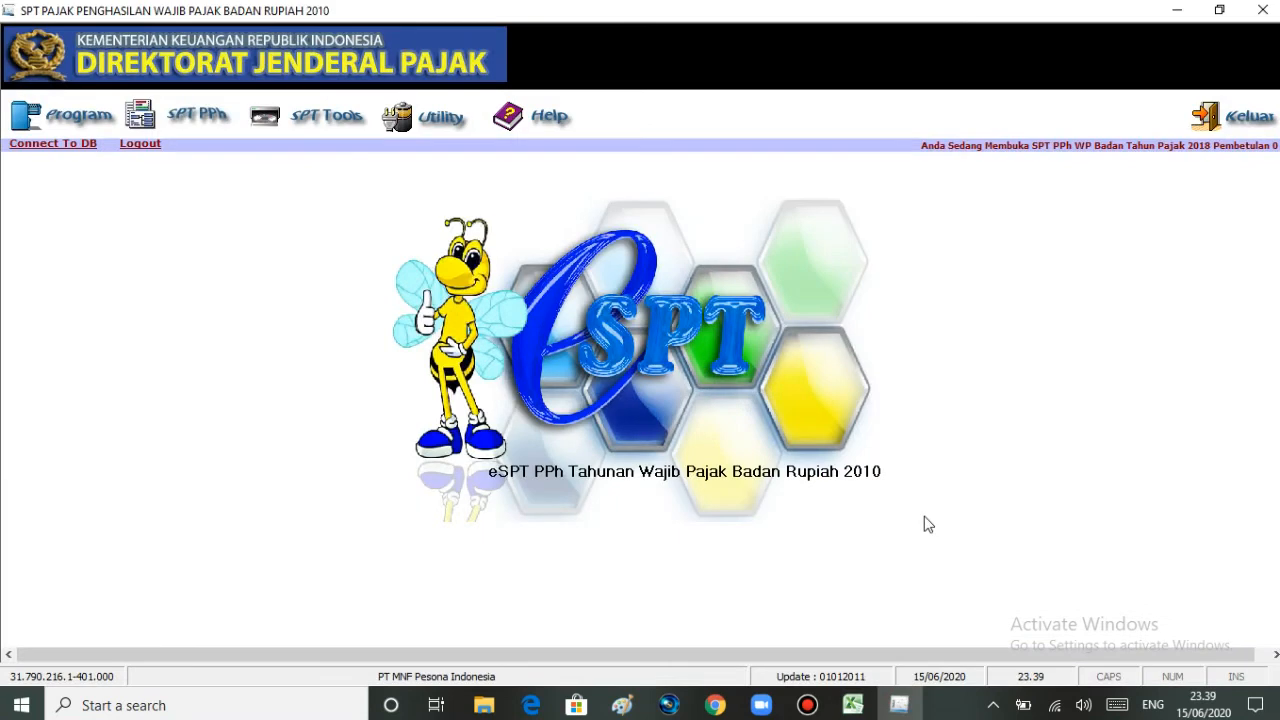
Step: Bring the Daftar Kredit Pajak Dalam Negeri dan Aktiva Tetap (1) workbook forward and scroll its PPh 22 sheet
click(847, 705)
click(862, 655)
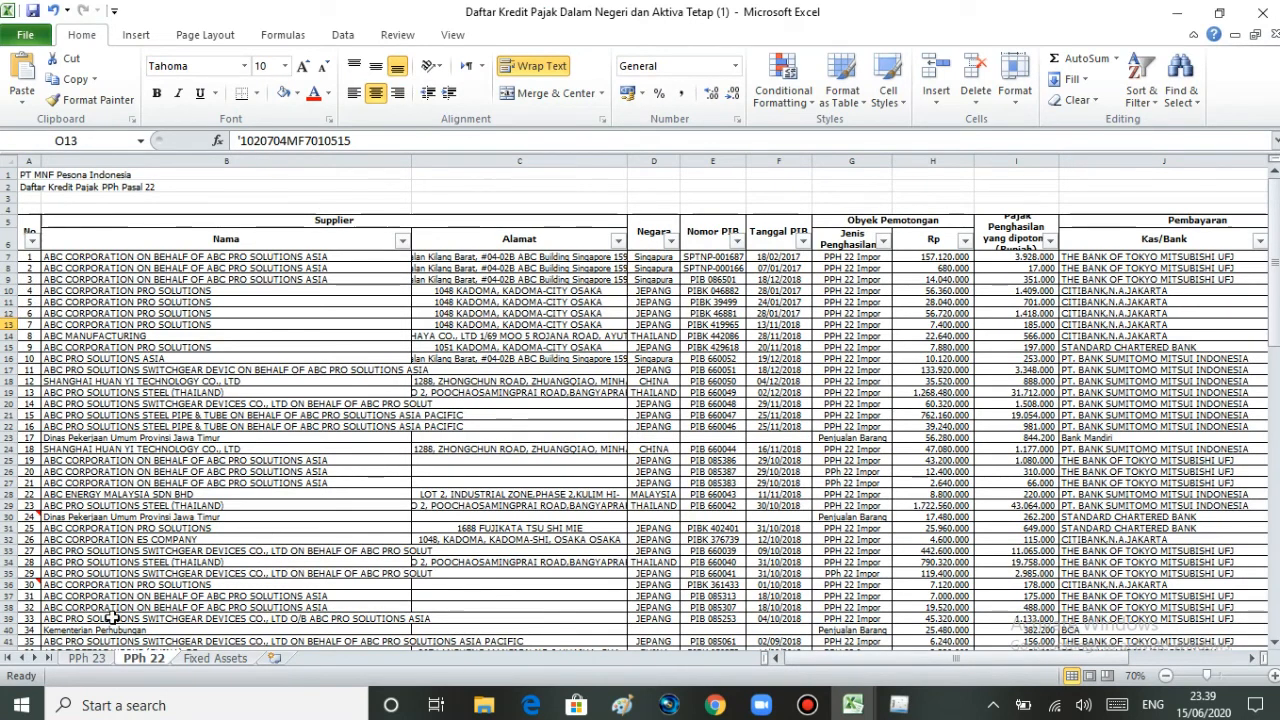
click(92, 660)
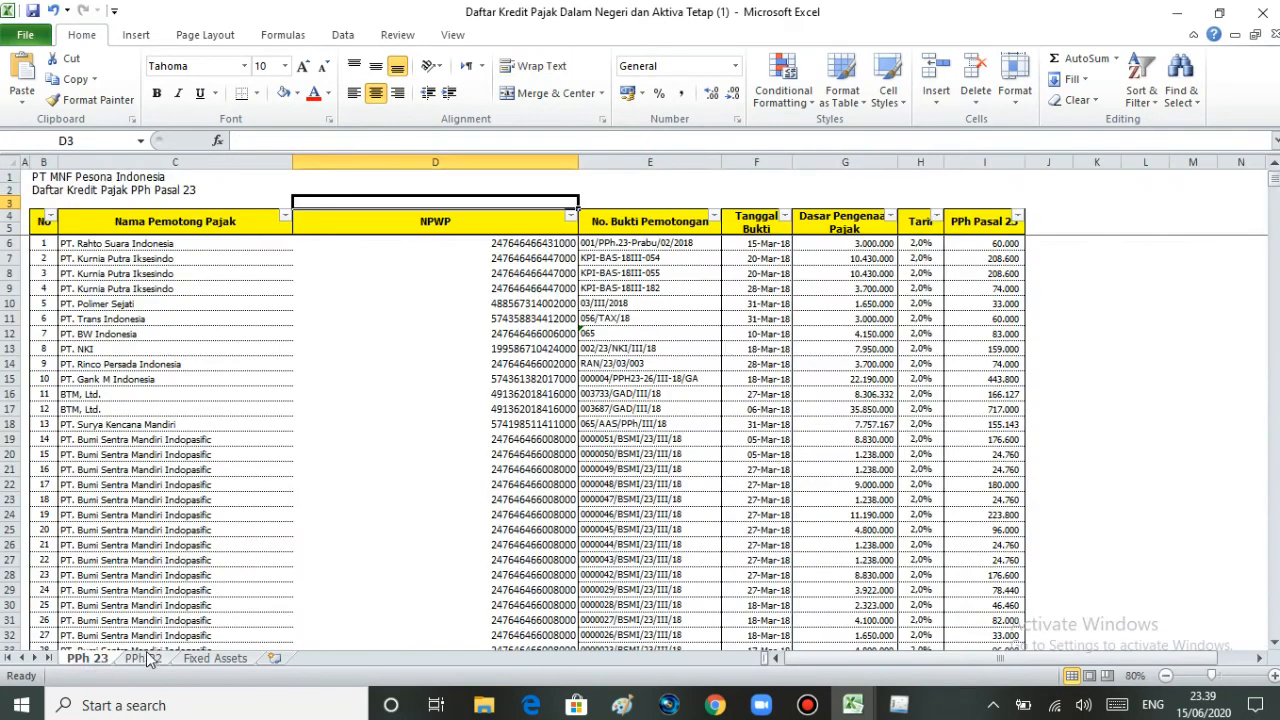
click(146, 659)
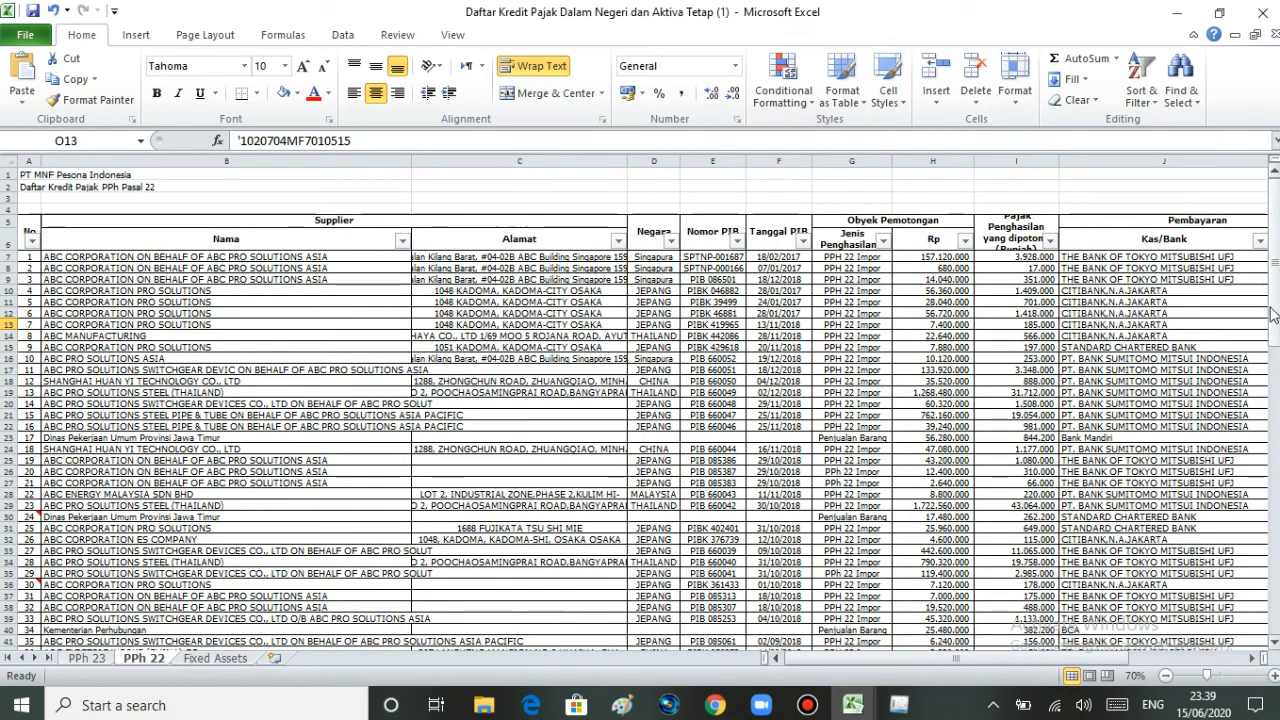
mouse_move(1275, 315)
mouse_down()
mouse_move(1276, 440)
mouse_move(1278, 306)
mouse_up()
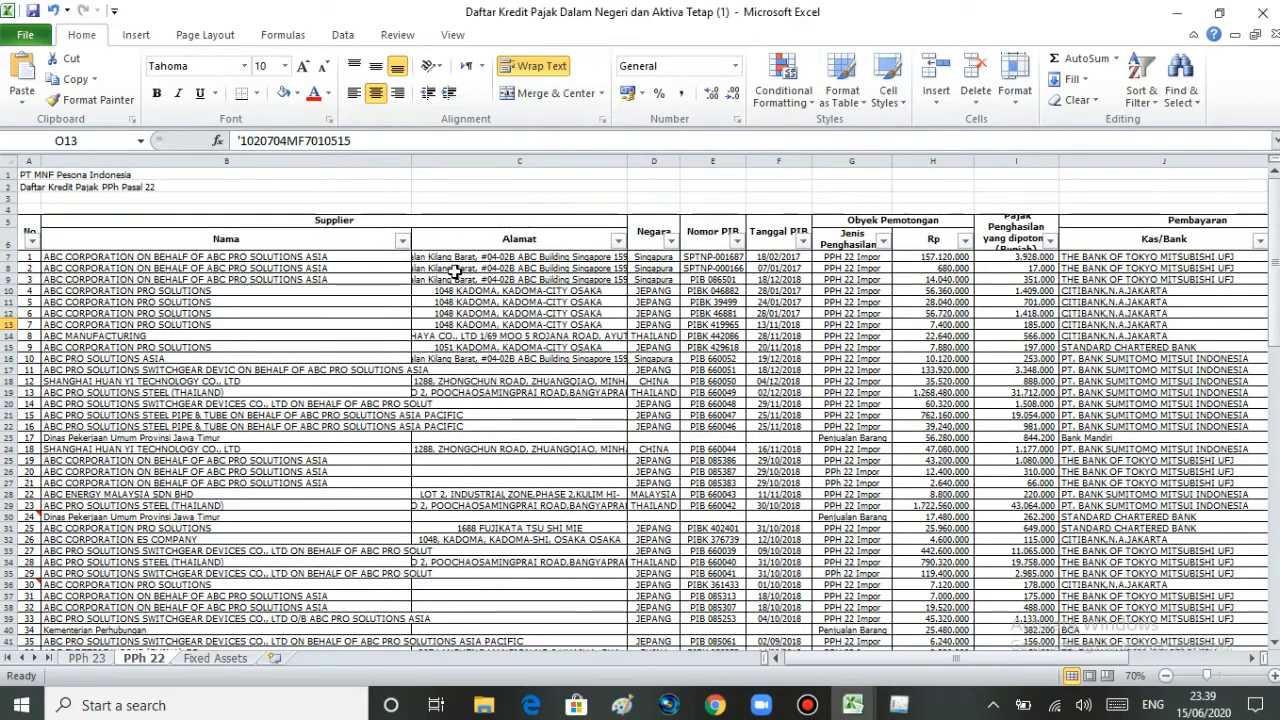
drag(848, 665, 988, 657)
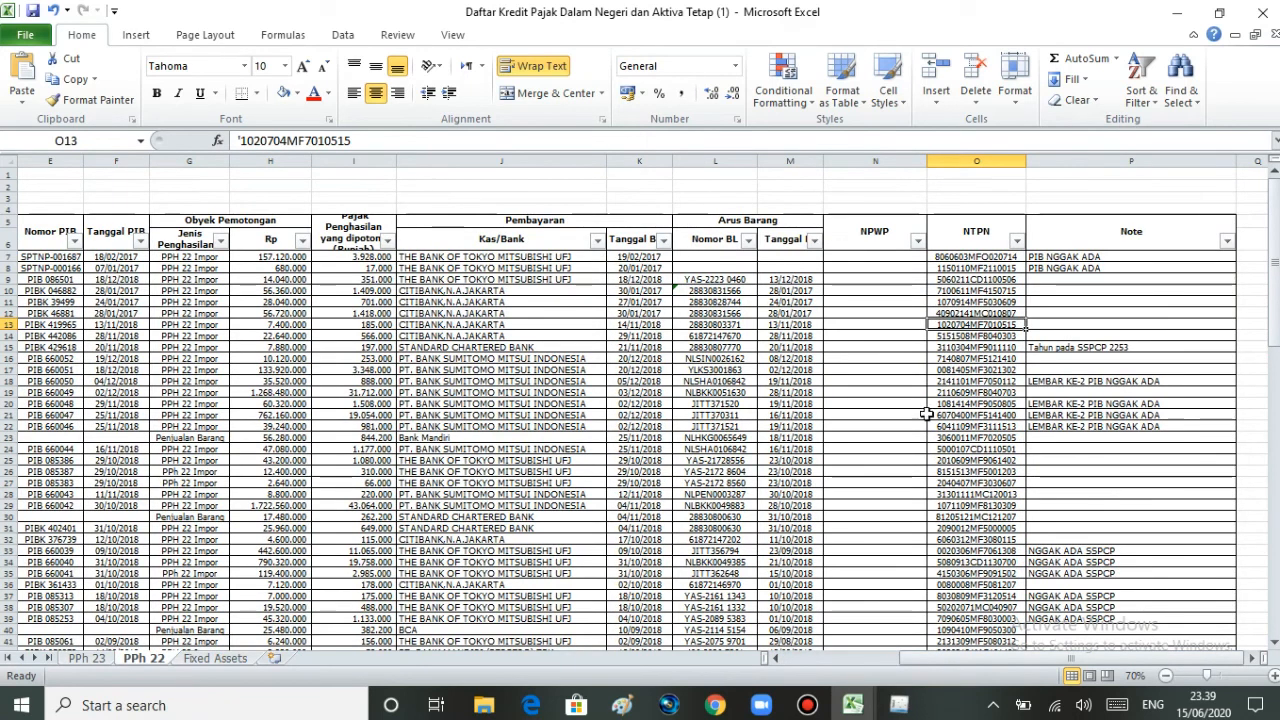
drag(1276, 320, 1276, 318)
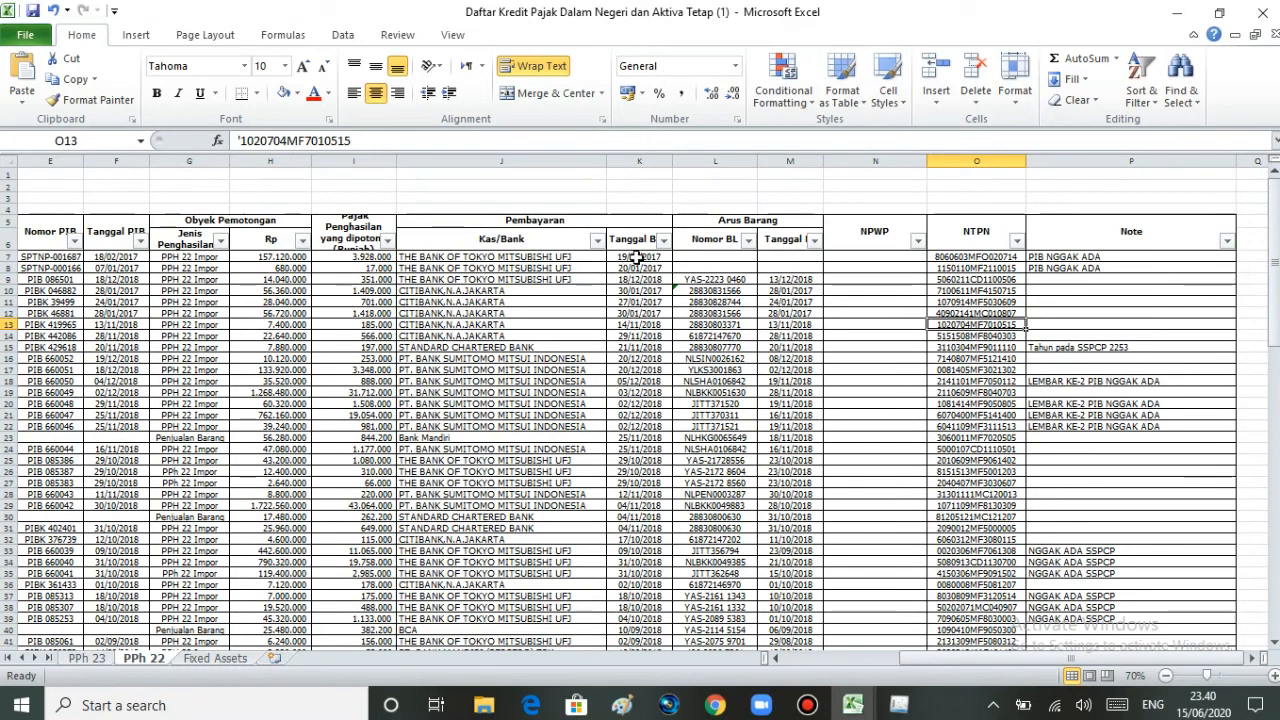
Step: Filter Tanggal Bank to 2018 only, excluding 2017, leaving 77 of 106 records
click(663, 240)
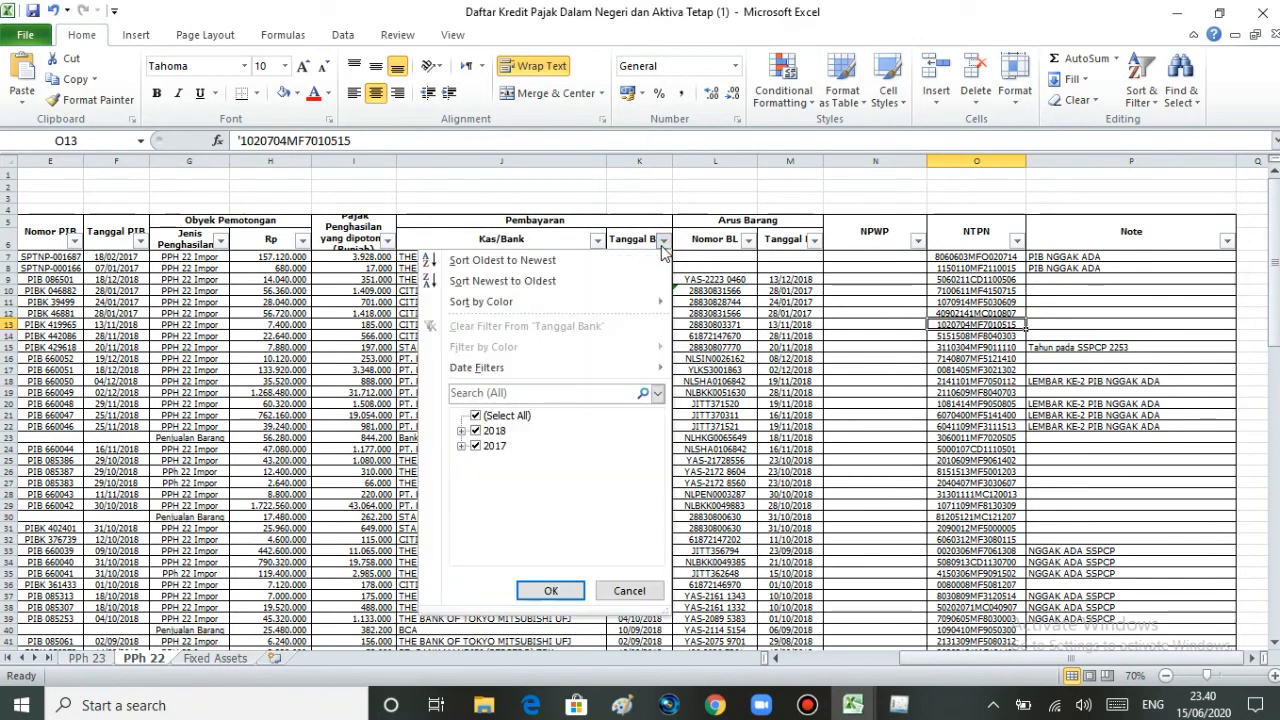
click(663, 241)
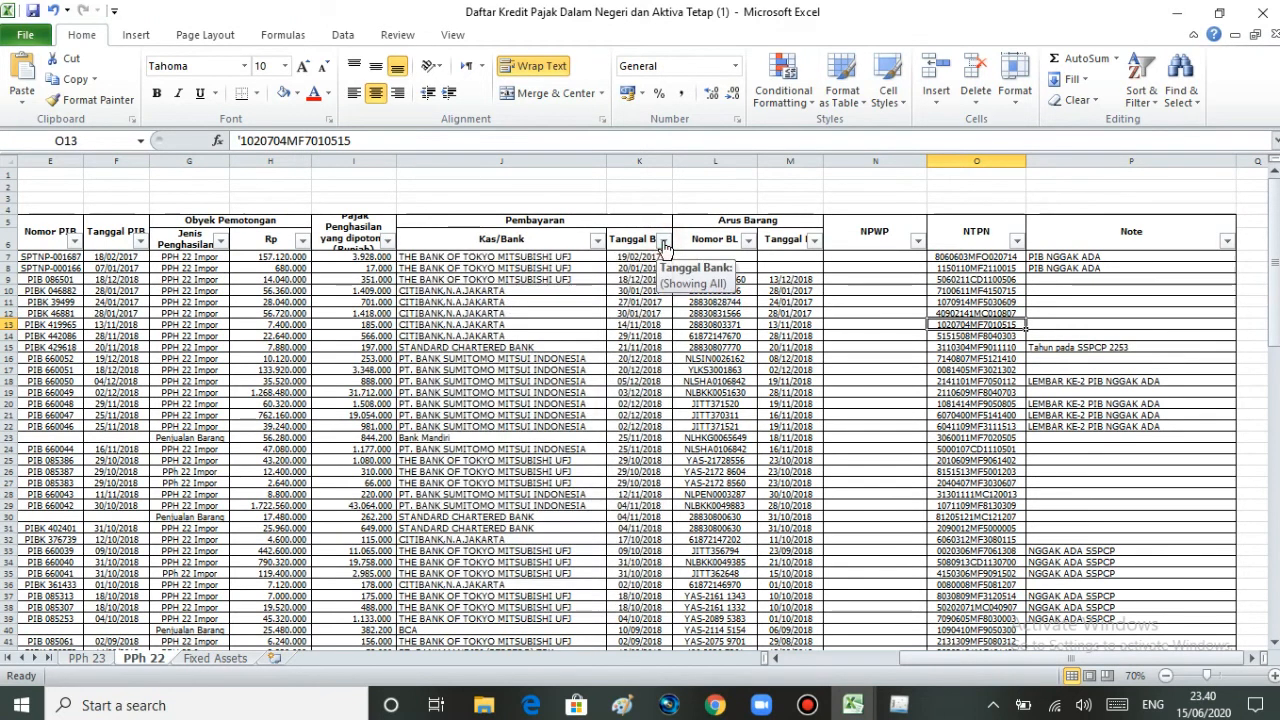
click(662, 243)
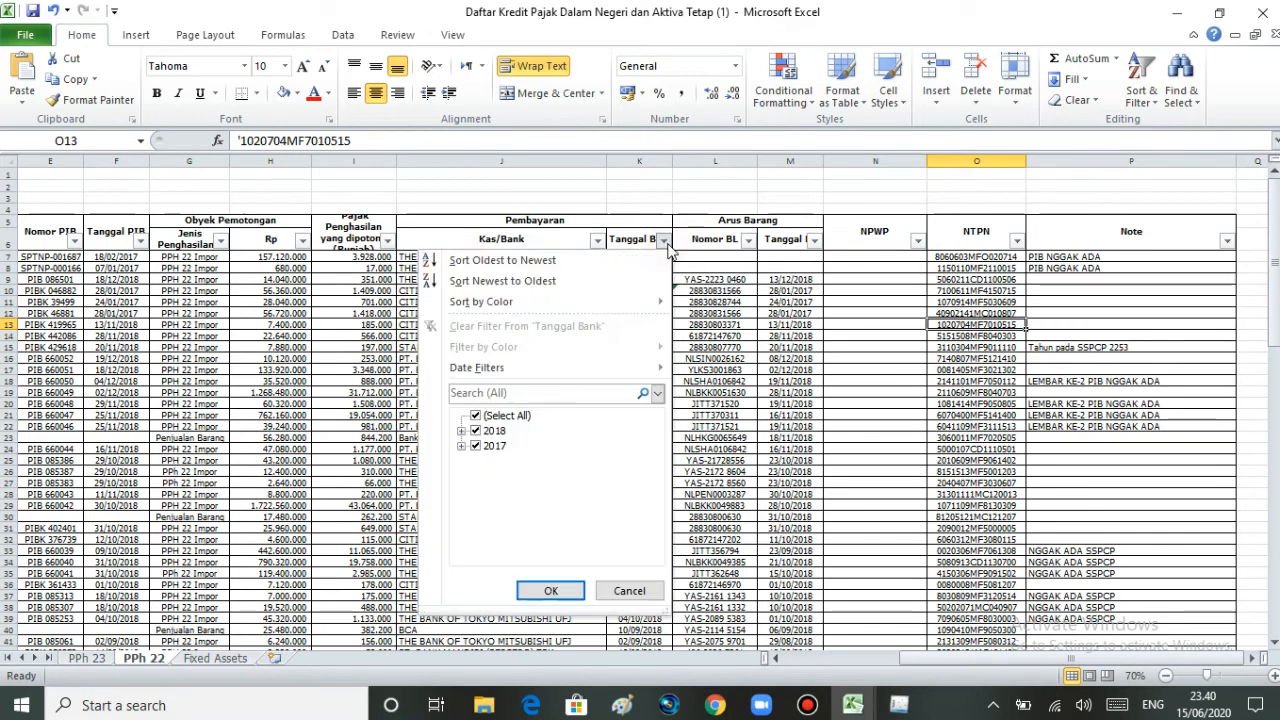
click(477, 432)
click(475, 432)
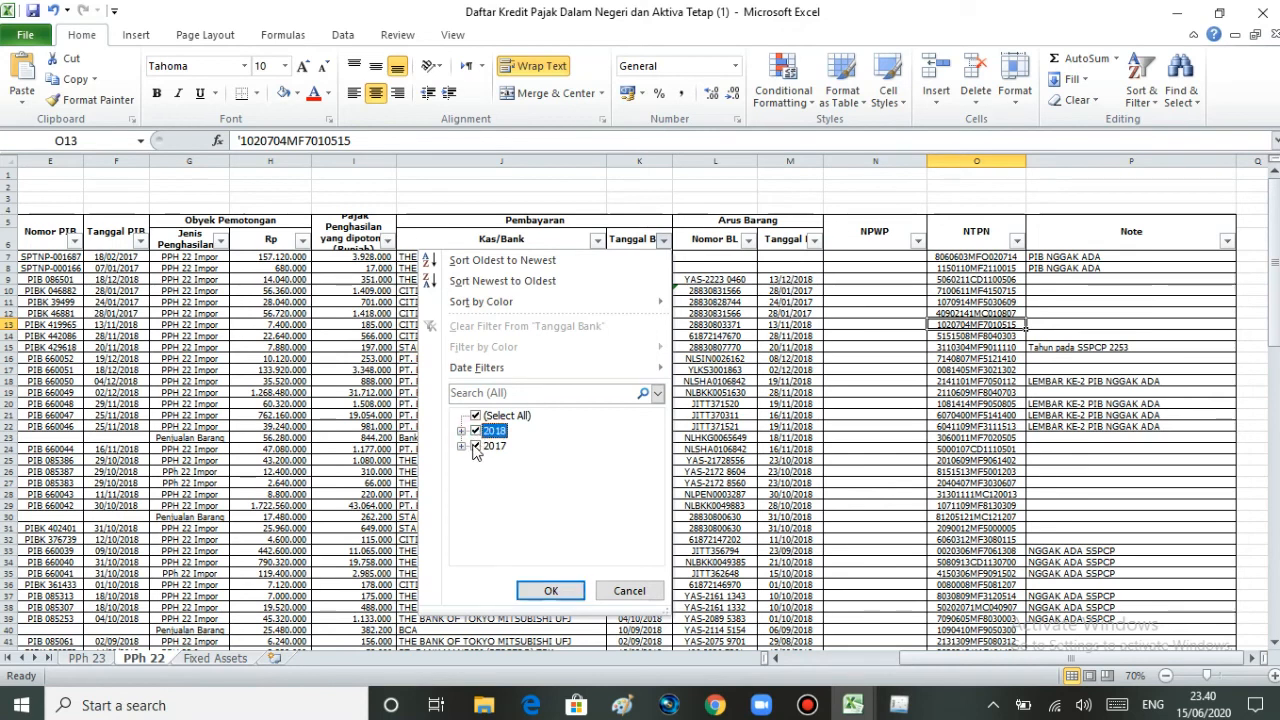
click(475, 446)
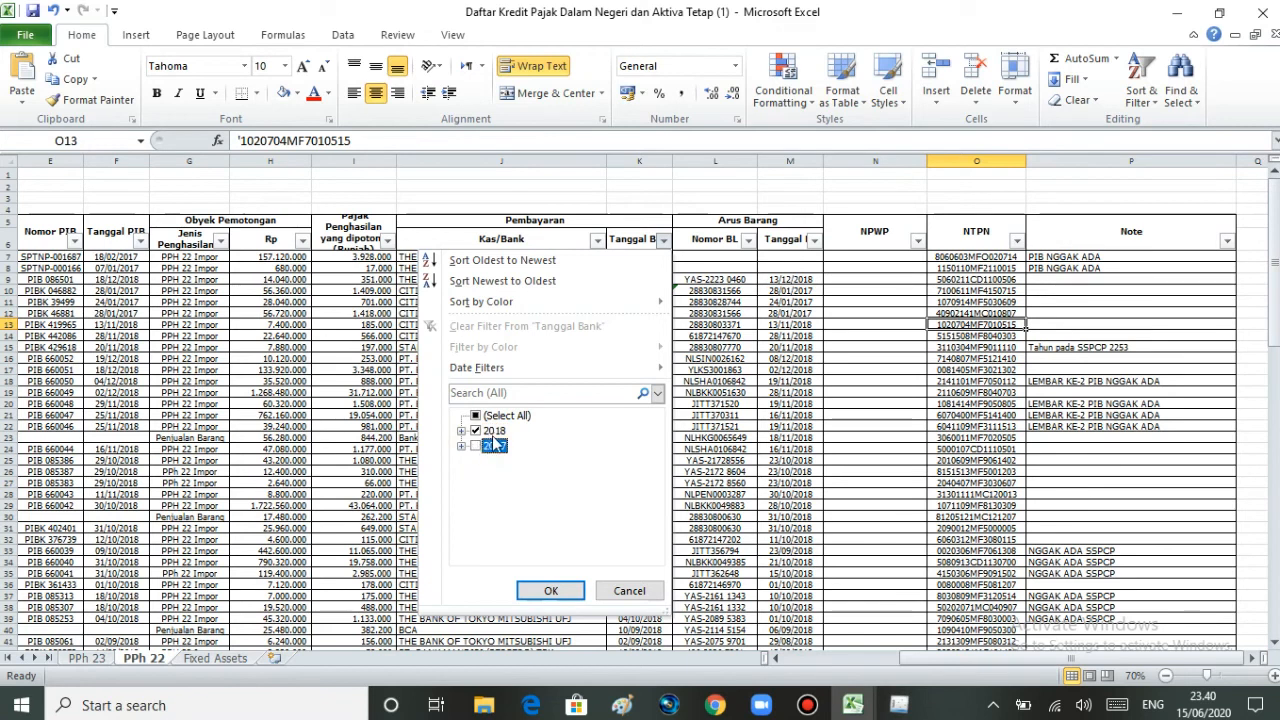
click(552, 589)
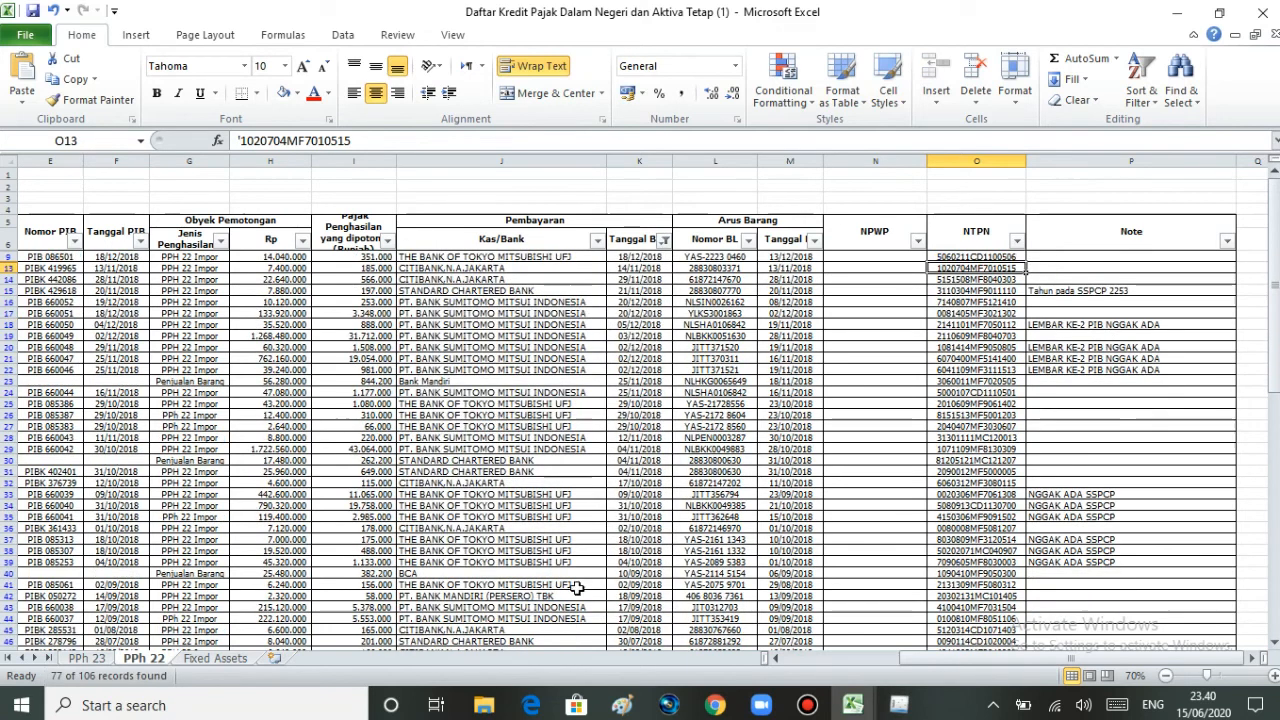
drag(964, 661, 1022, 645)
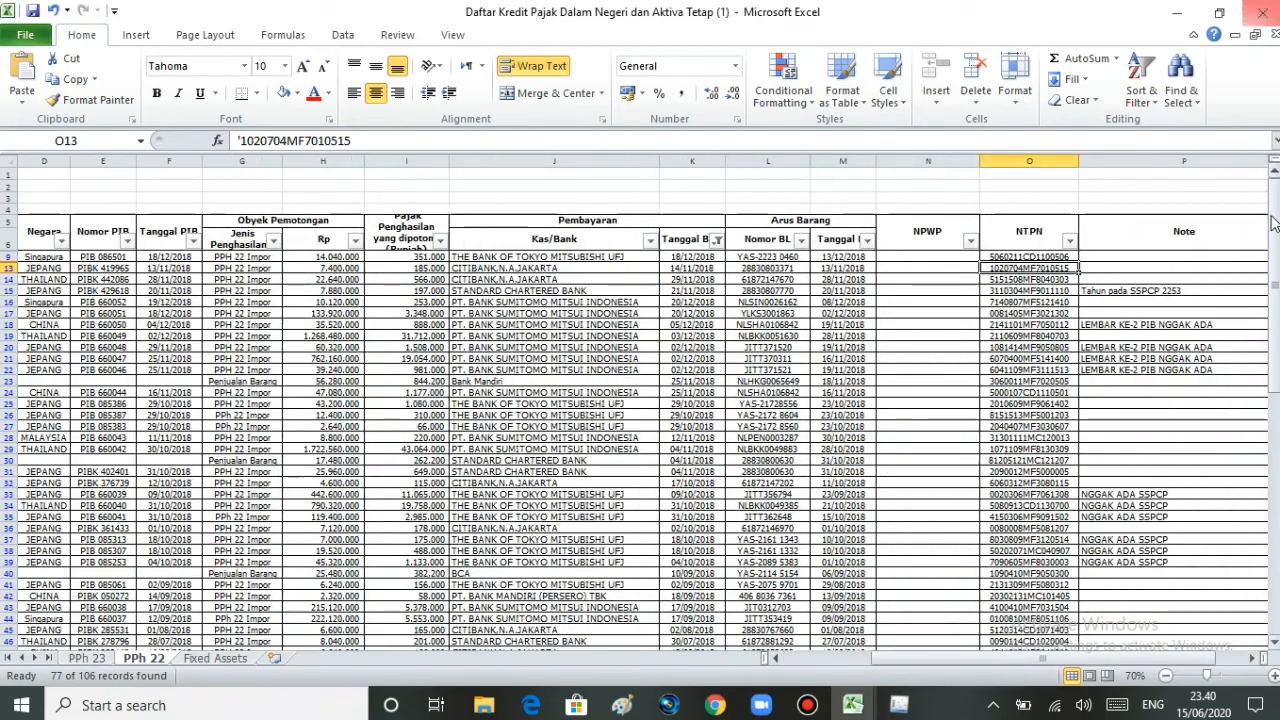
drag(1273, 225, 1273, 222)
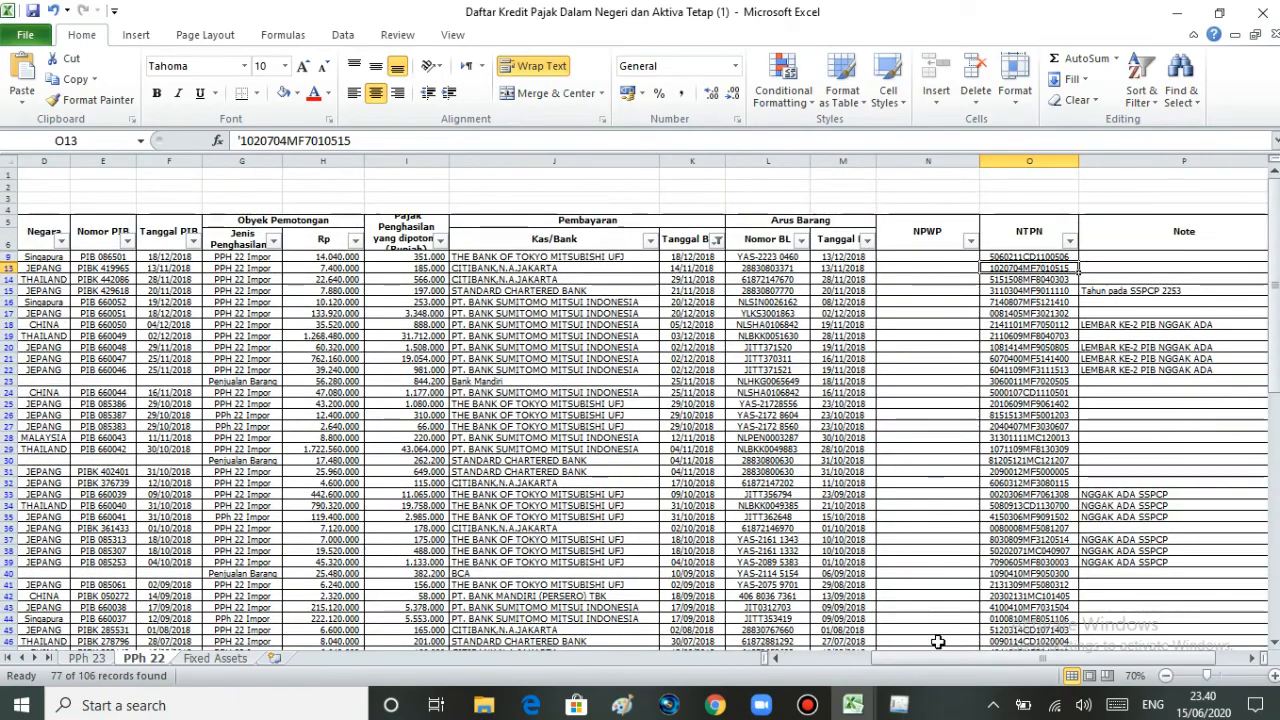
drag(929, 660, 842, 660)
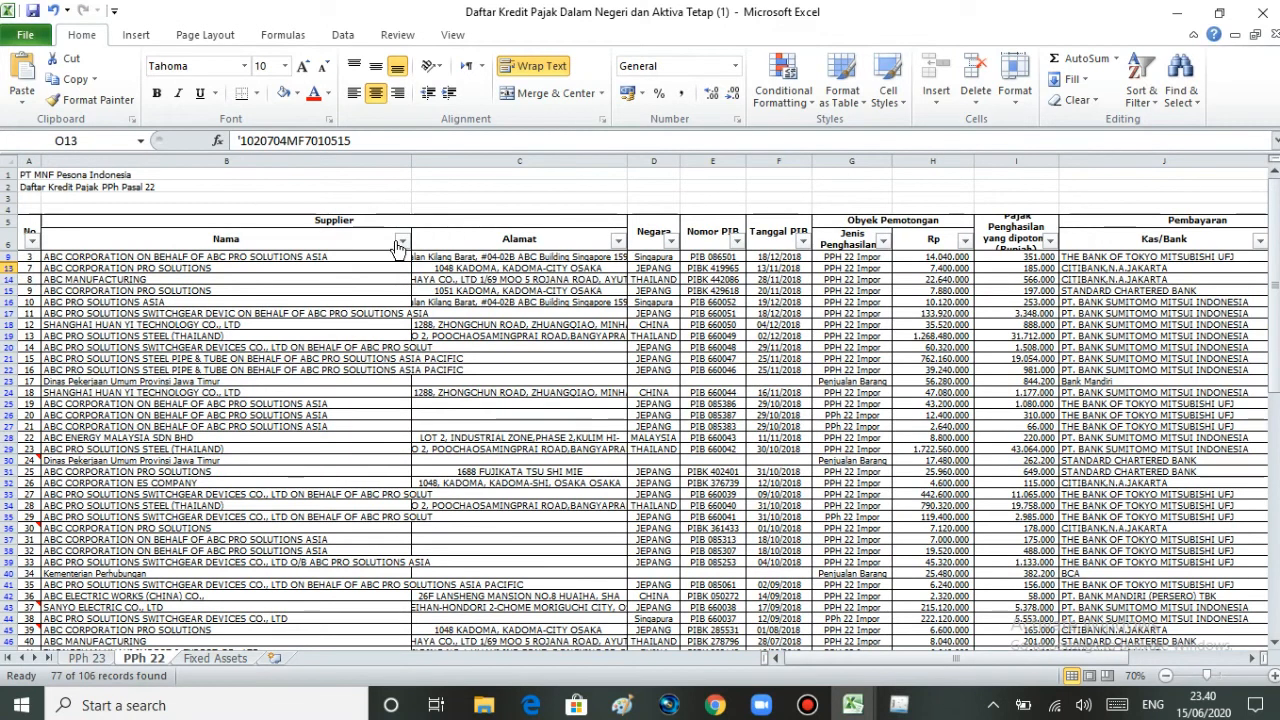
Step: Filter Nama to Dinas Pekerjaan Umum Provinsi Jawa Timur and Kementerian Pekerjaan Umum, Perhubungan, Perindustrian
click(400, 243)
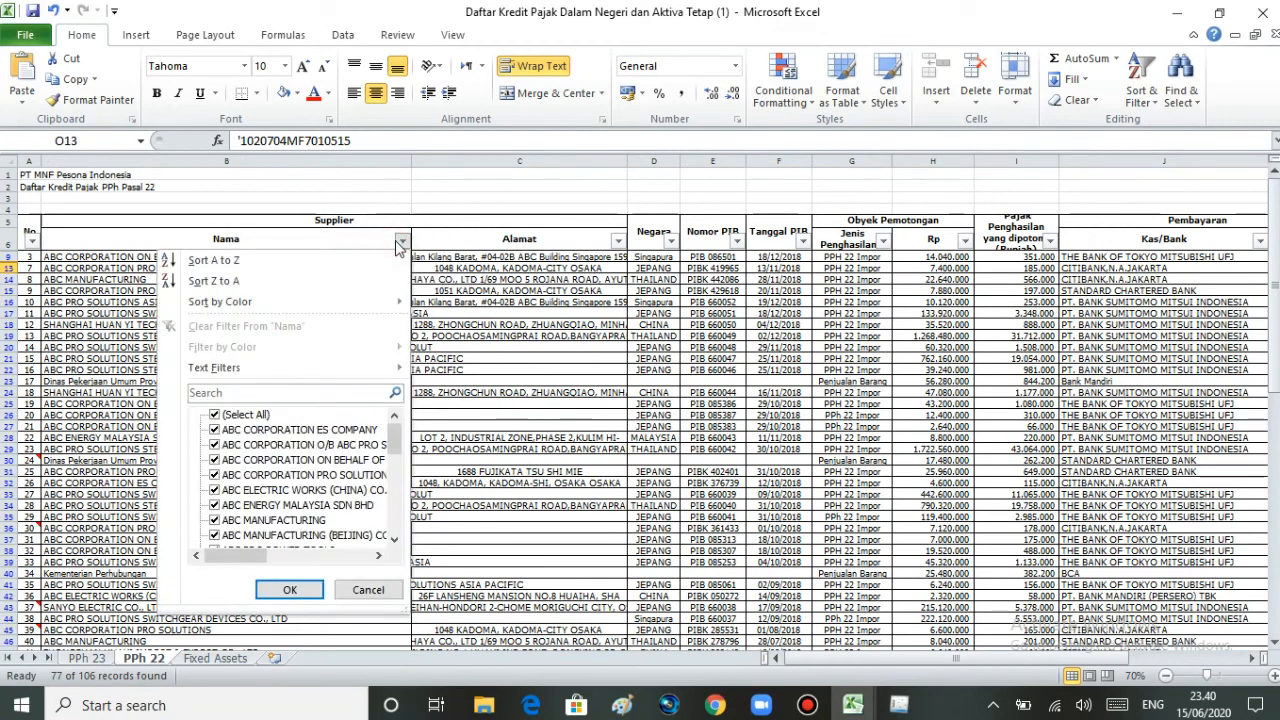
click(214, 414)
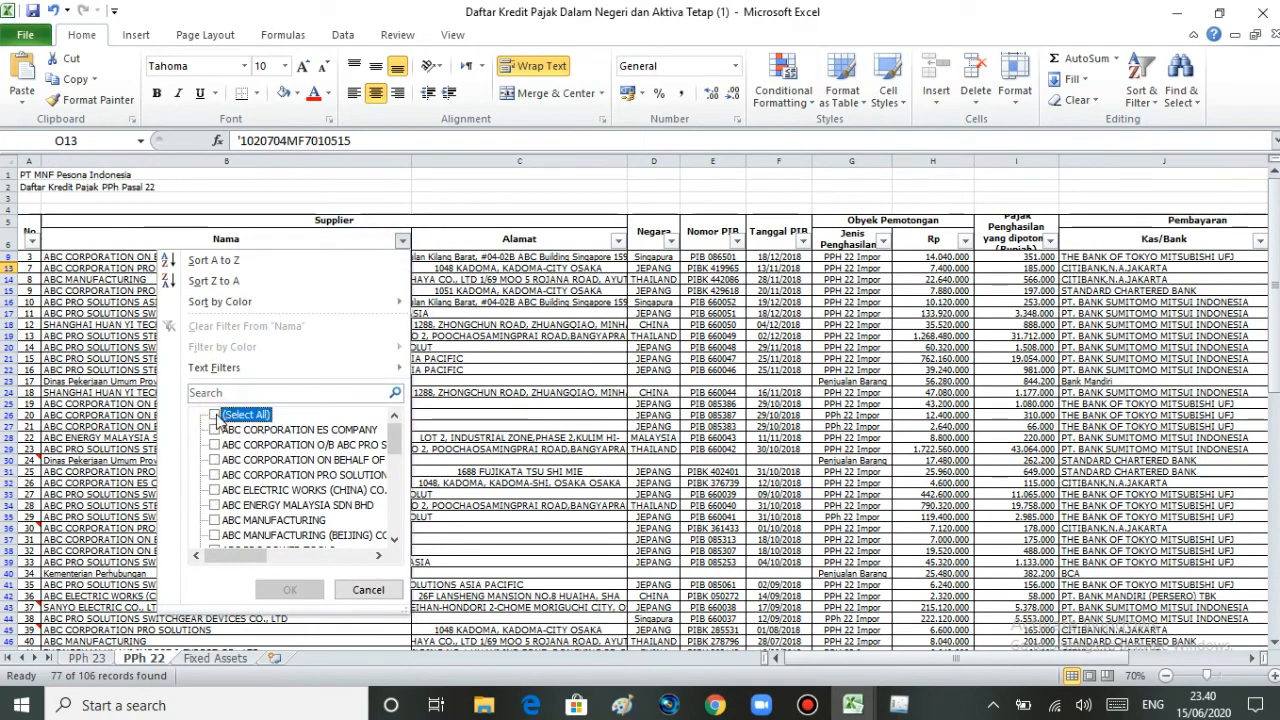
drag(394, 437, 395, 510)
click(214, 459)
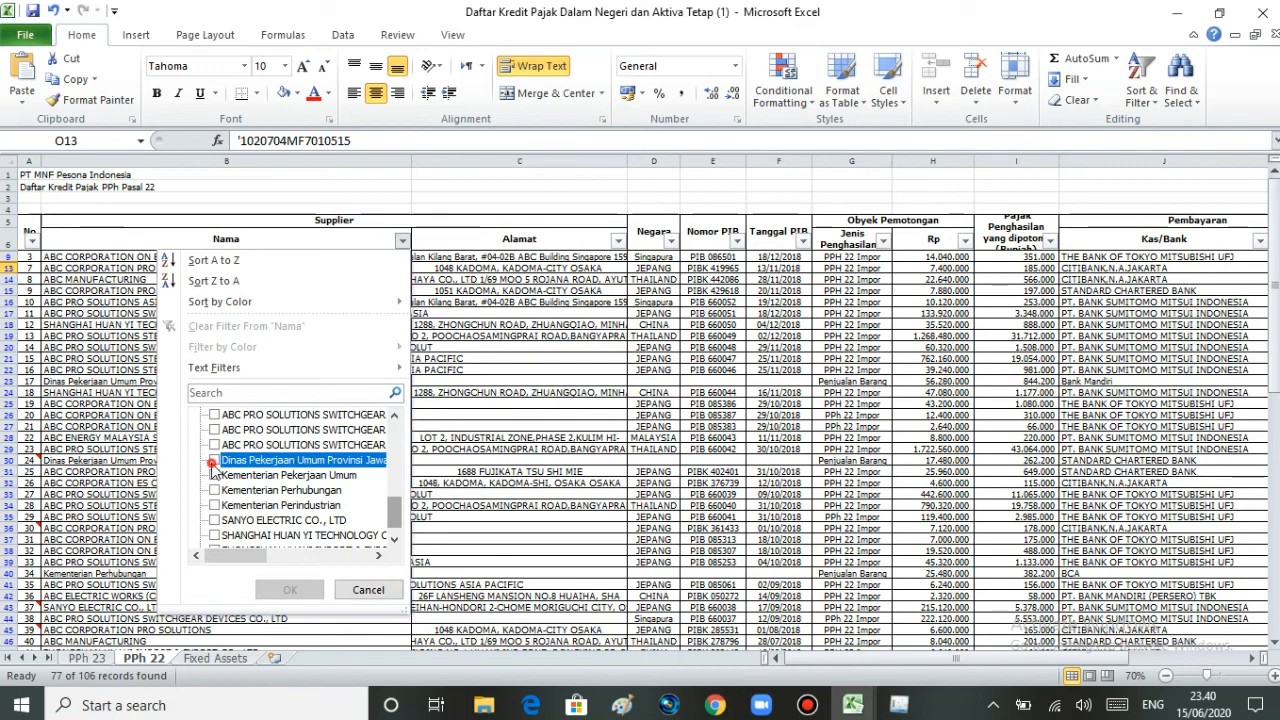
click(214, 474)
click(214, 490)
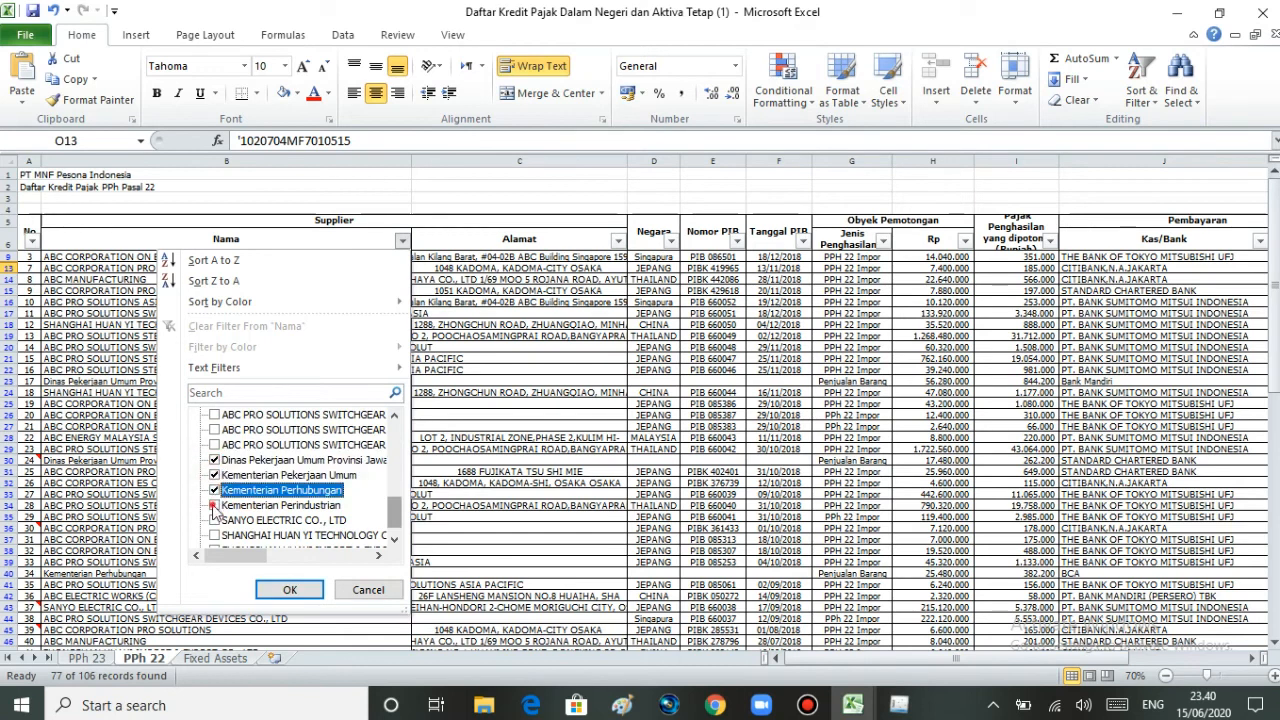
click(214, 505)
drag(394, 511, 397, 526)
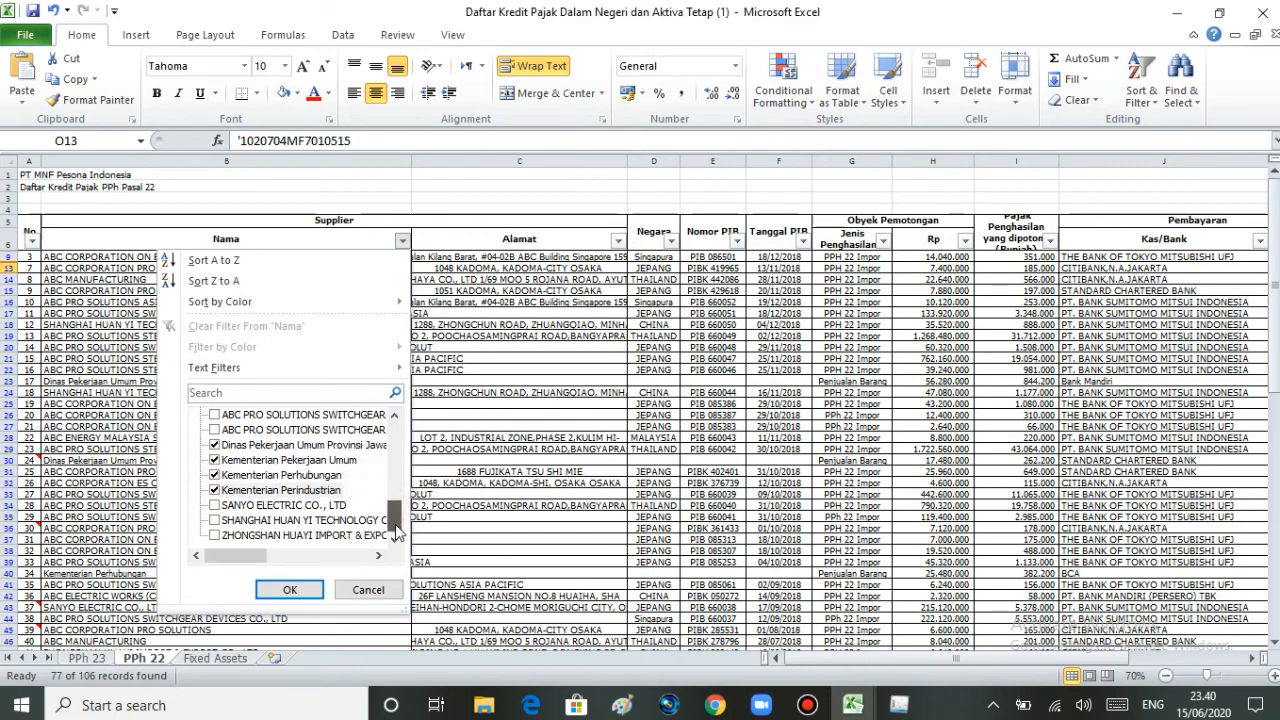
click(289, 589)
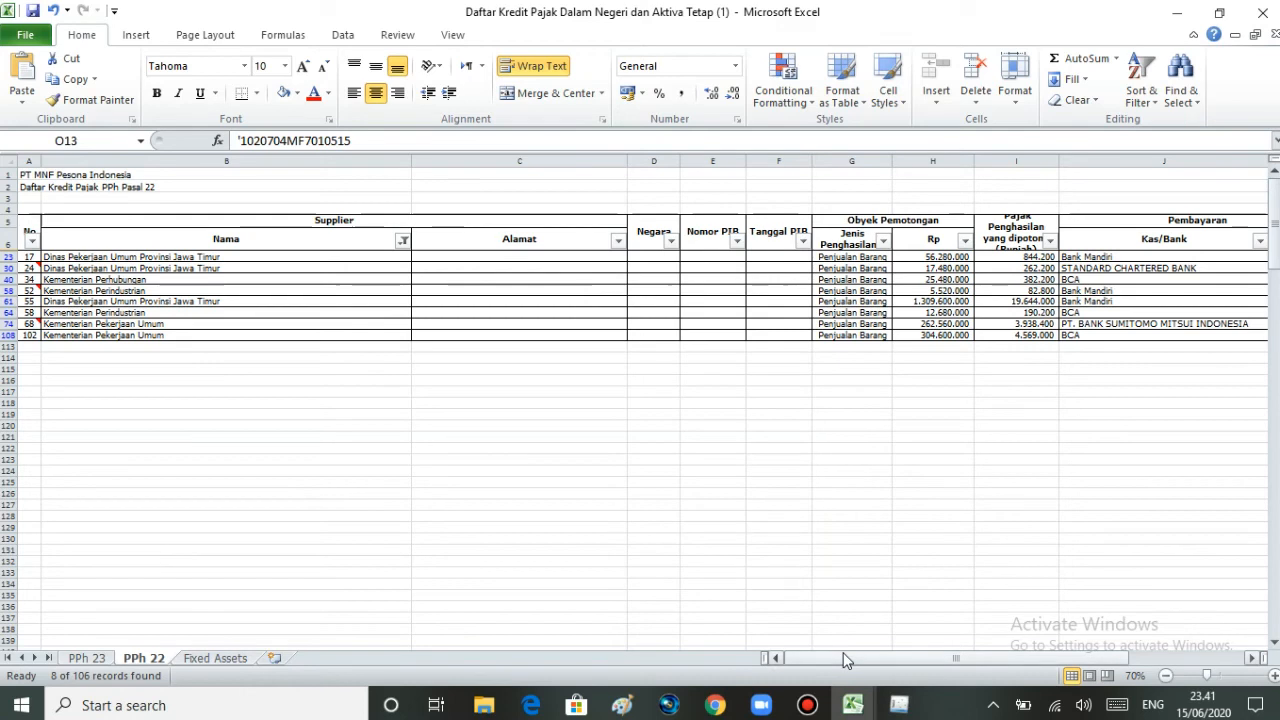
click(88, 657)
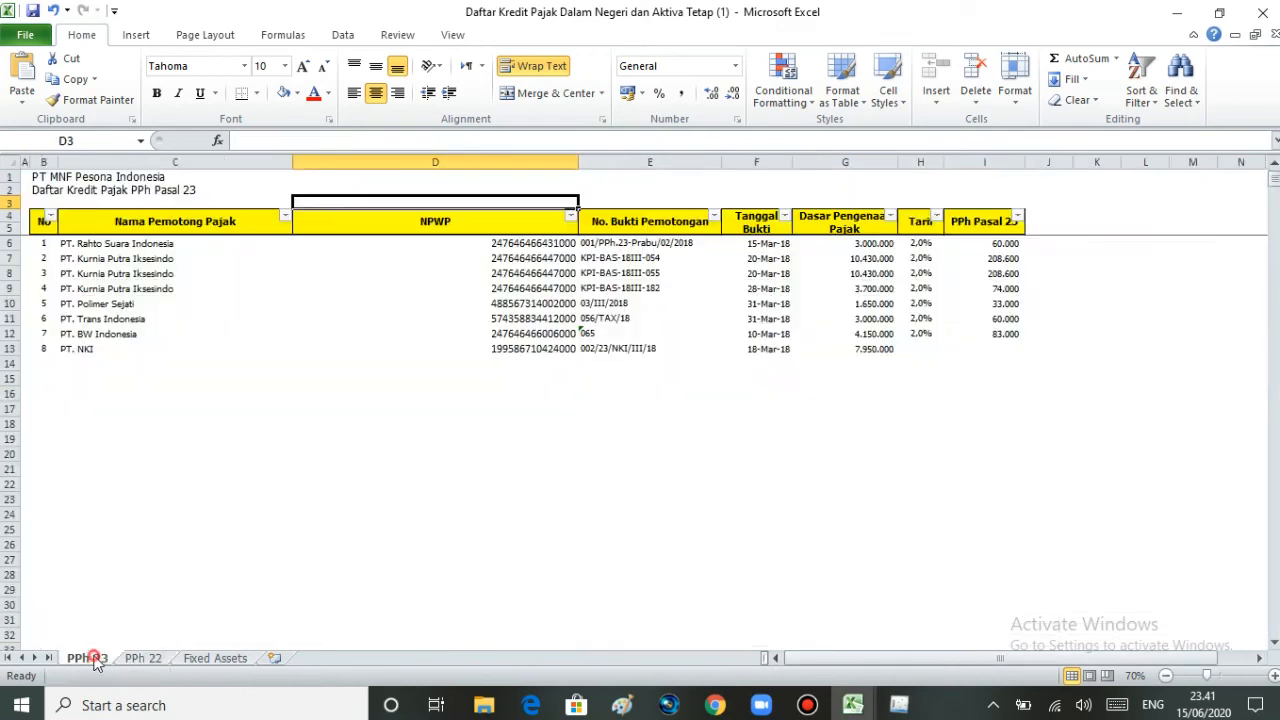
drag(1273, 190, 1273, 250)
click(143, 658)
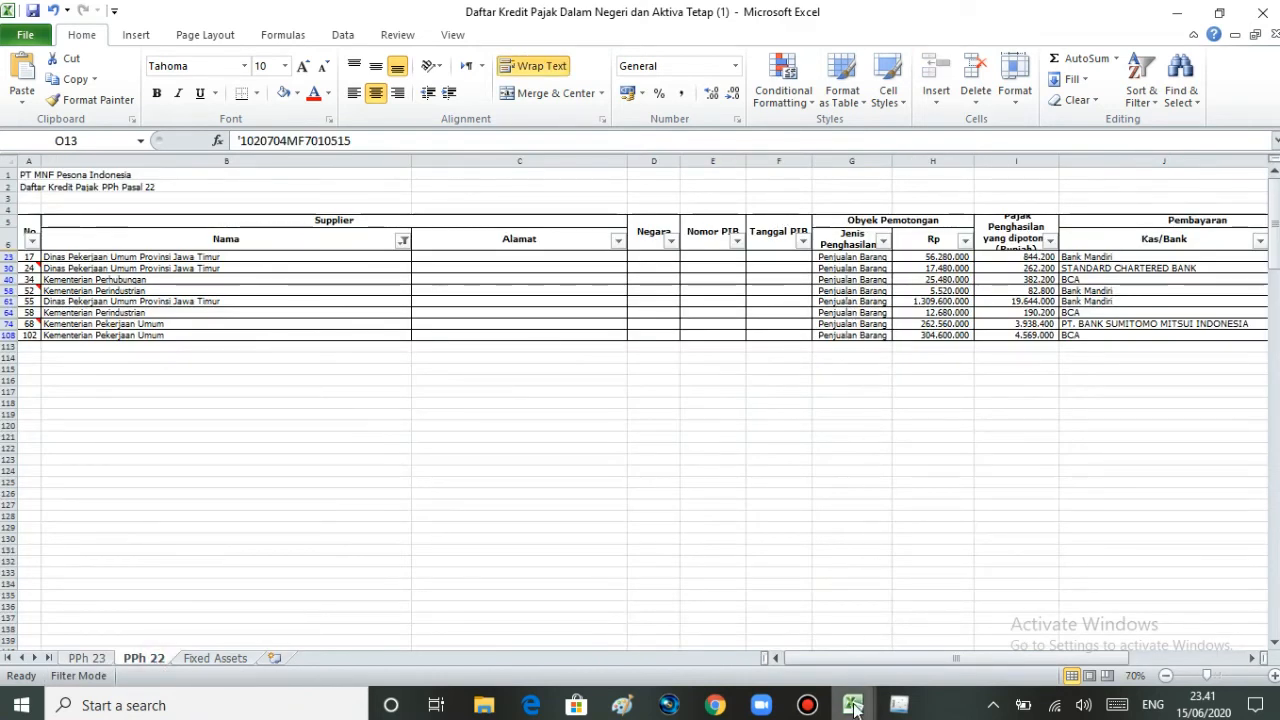
mouse_move(853, 707)
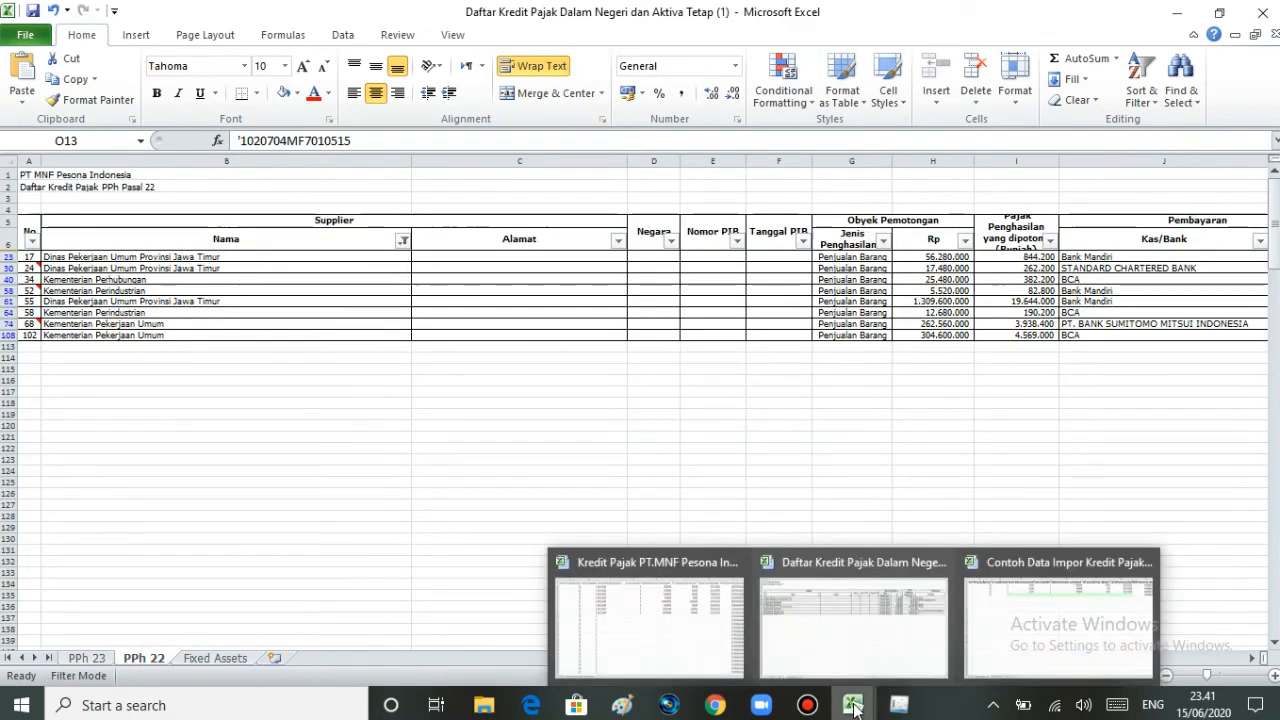
Step: Bring the Kredit Pajak PT.MNF Pesona Indonesia workbook forward and review its BP22/0001–BP22/0008 rows
click(703, 590)
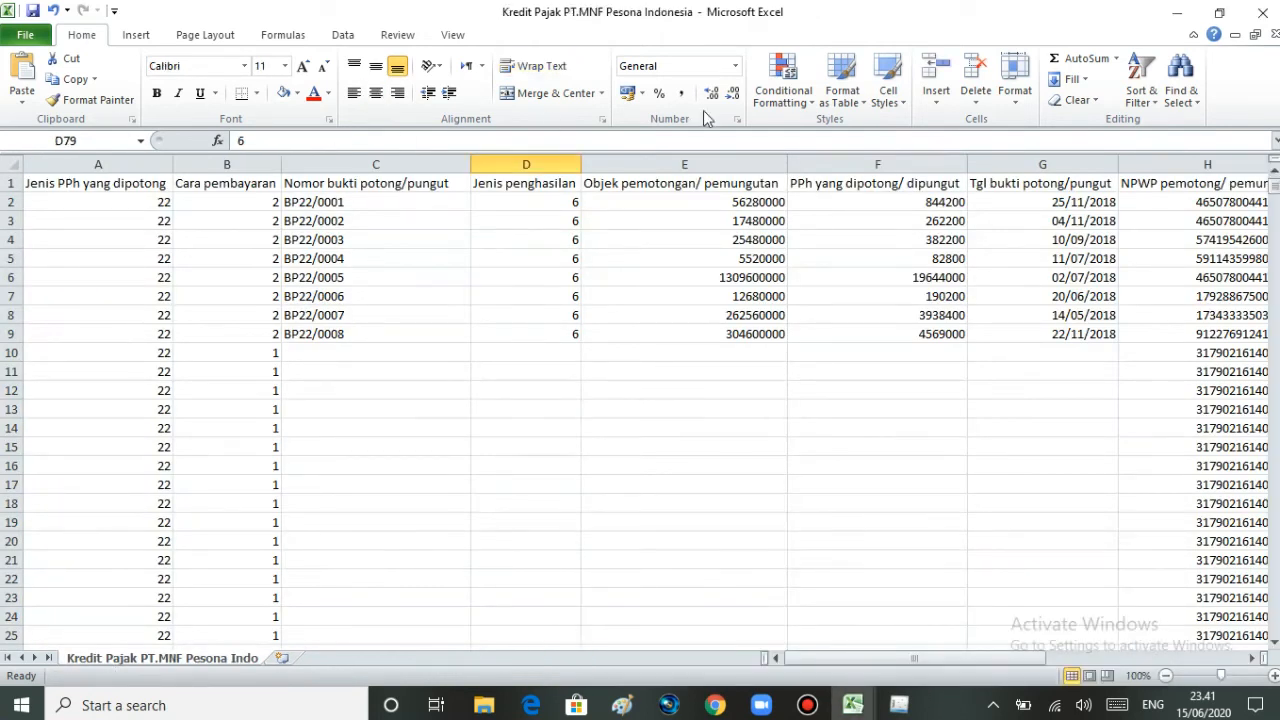
mouse_move(1274, 178)
mouse_down()
mouse_move(1276, 257)
mouse_move(1276, 180)
mouse_up()
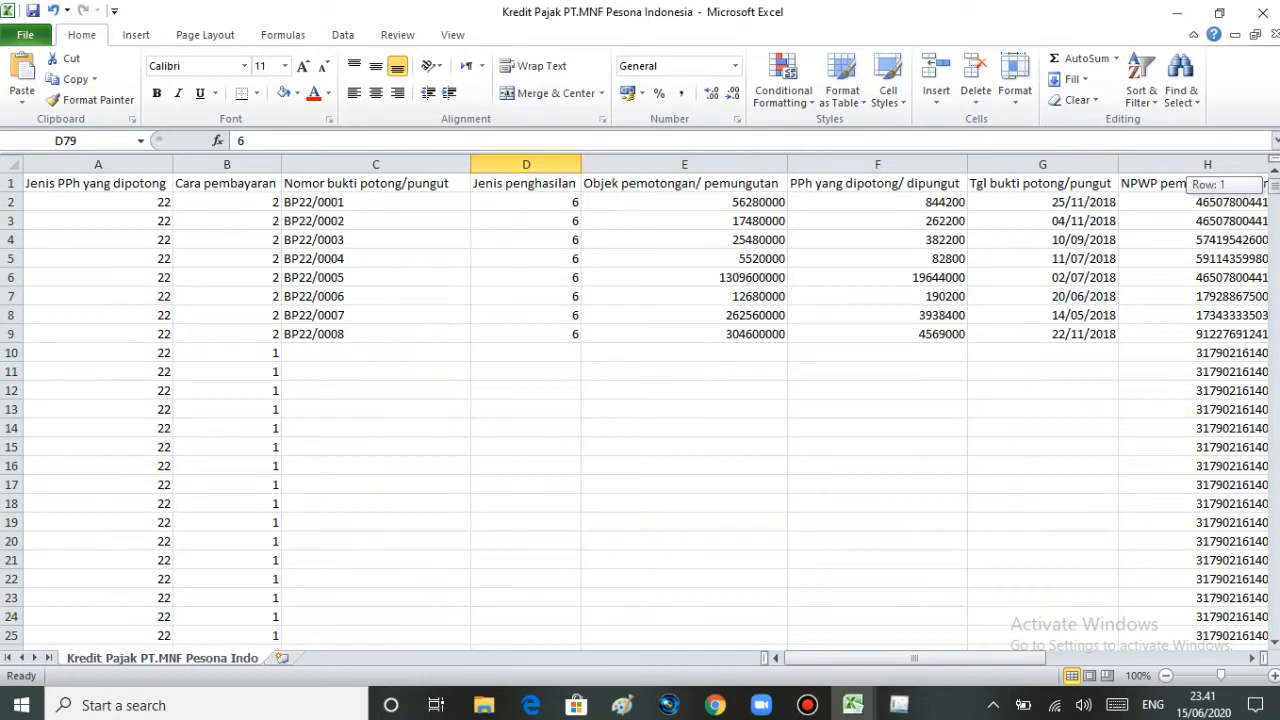
drag(875, 658, 842, 659)
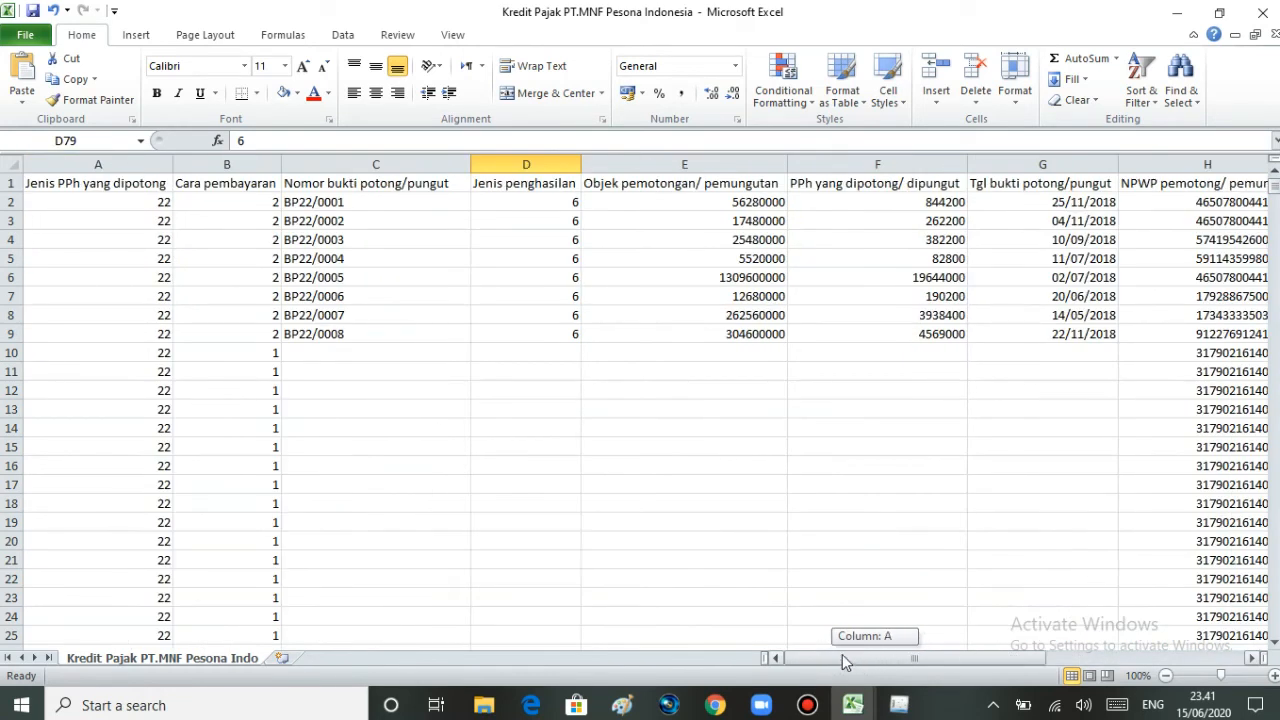
mouse_move(1274, 190)
mouse_down()
mouse_move(1267, 658)
mouse_move(1273, 173)
mouse_up()
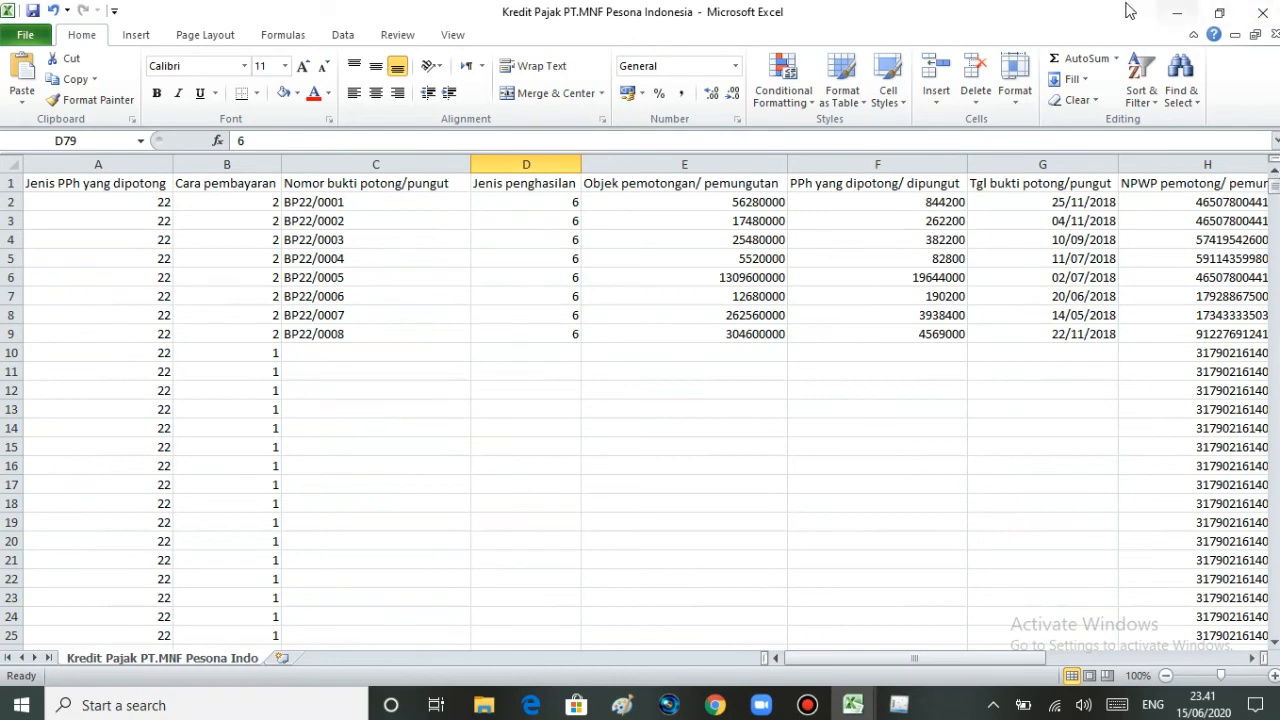
mouse_move(887, 659)
mouse_down()
mouse_move(1092, 643)
mouse_move(870, 657)
mouse_up()
drag(948, 658, 1156, 642)
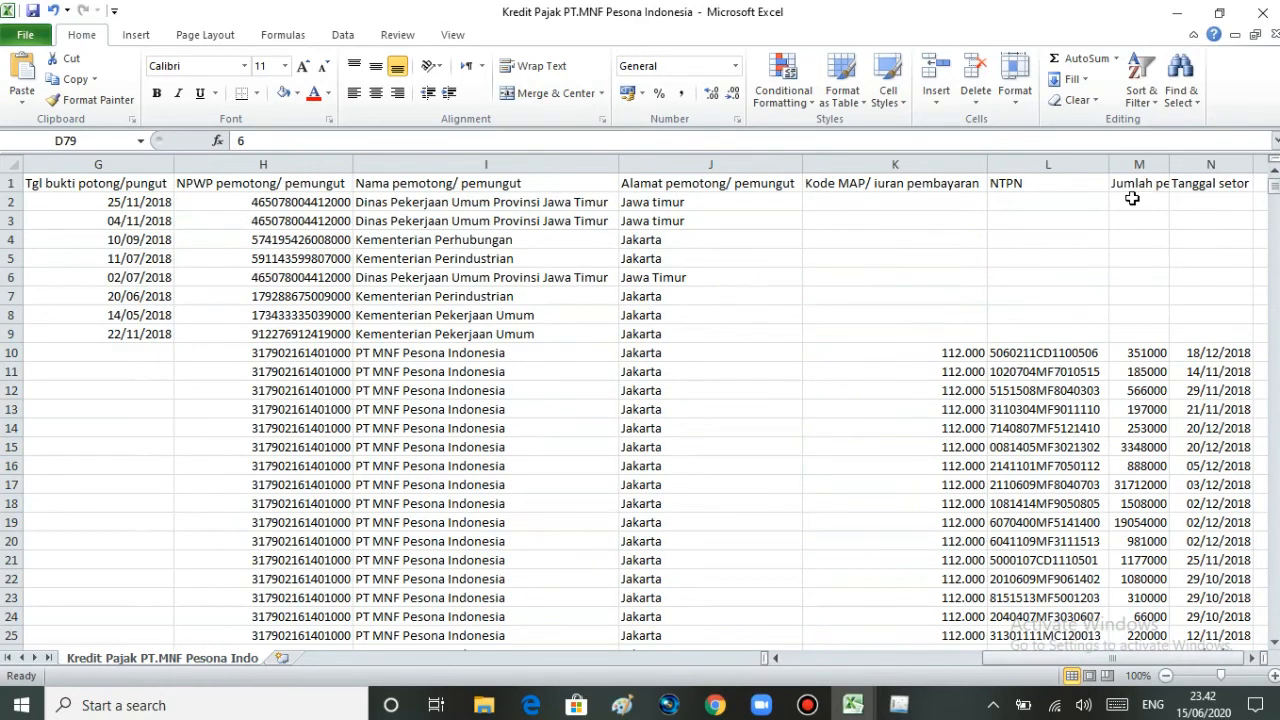
click(1169, 163)
Step: Return to the start of the sheet and begin Save As from the File menu
mouse_move(1274, 197)
mouse_down()
mouse_move(1274, 261)
mouse_move(1274, 196)
mouse_up()
drag(1000, 658, 801, 655)
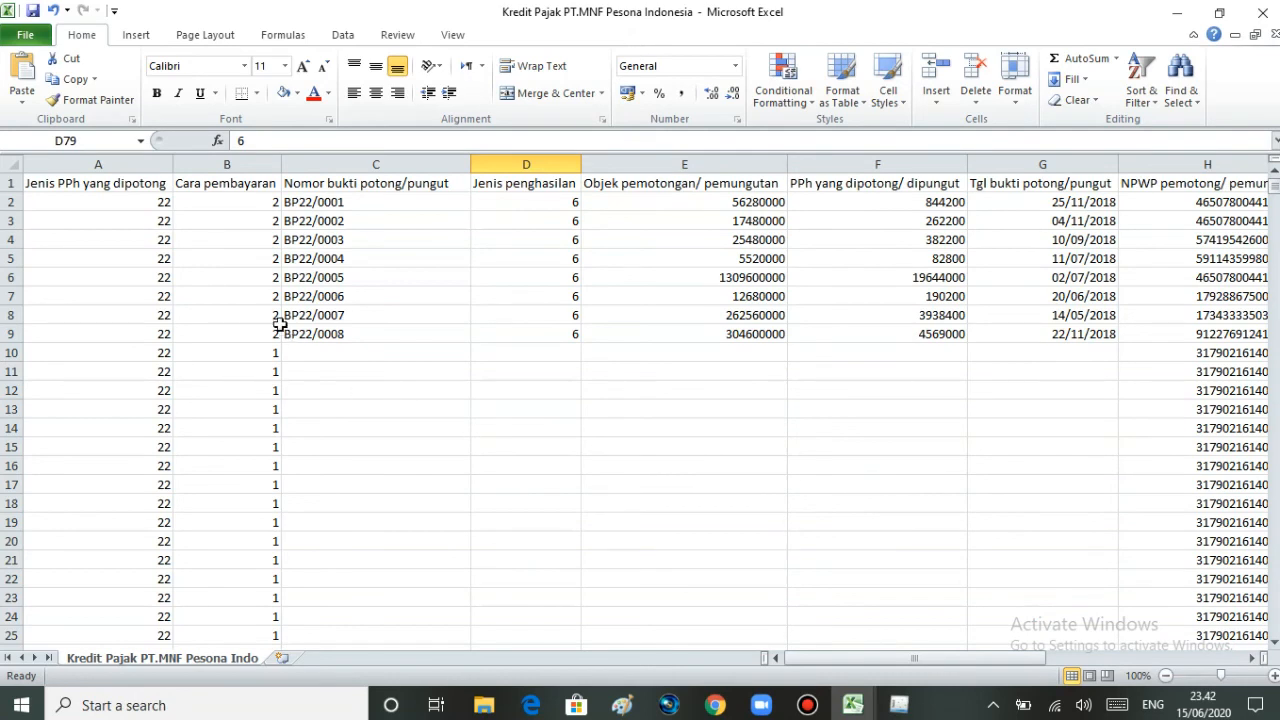
click(38, 36)
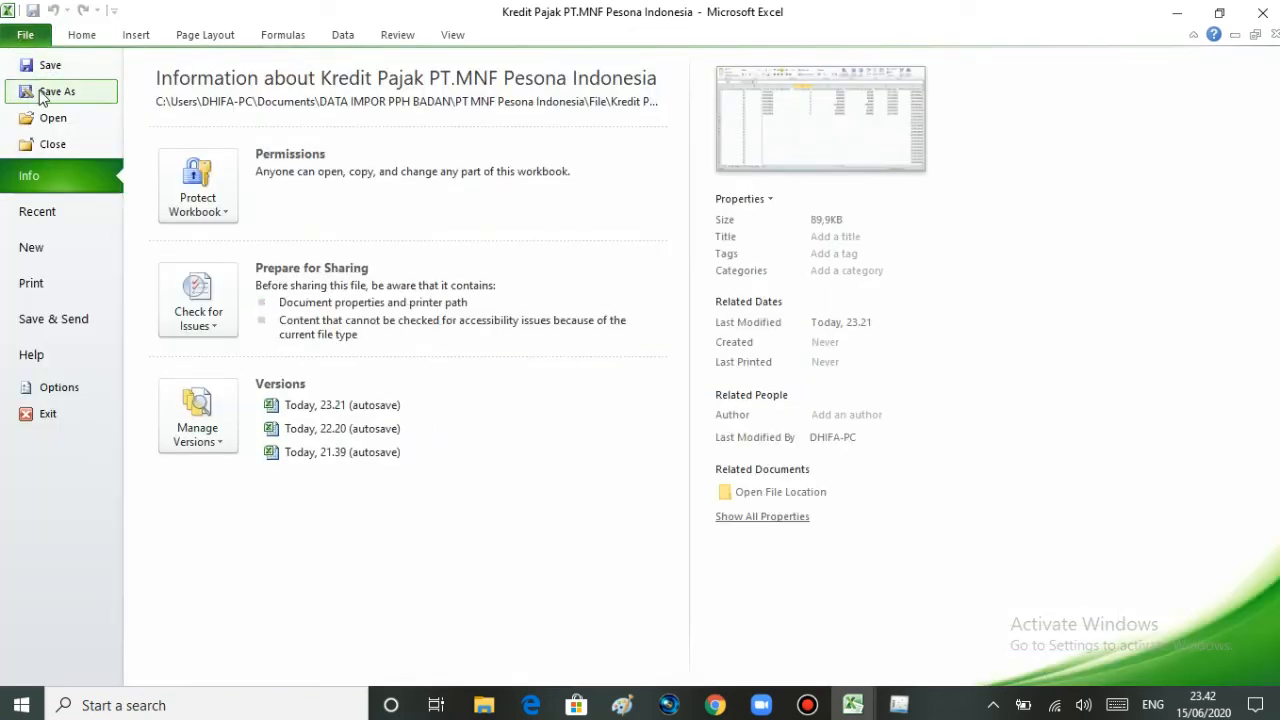
click(42, 92)
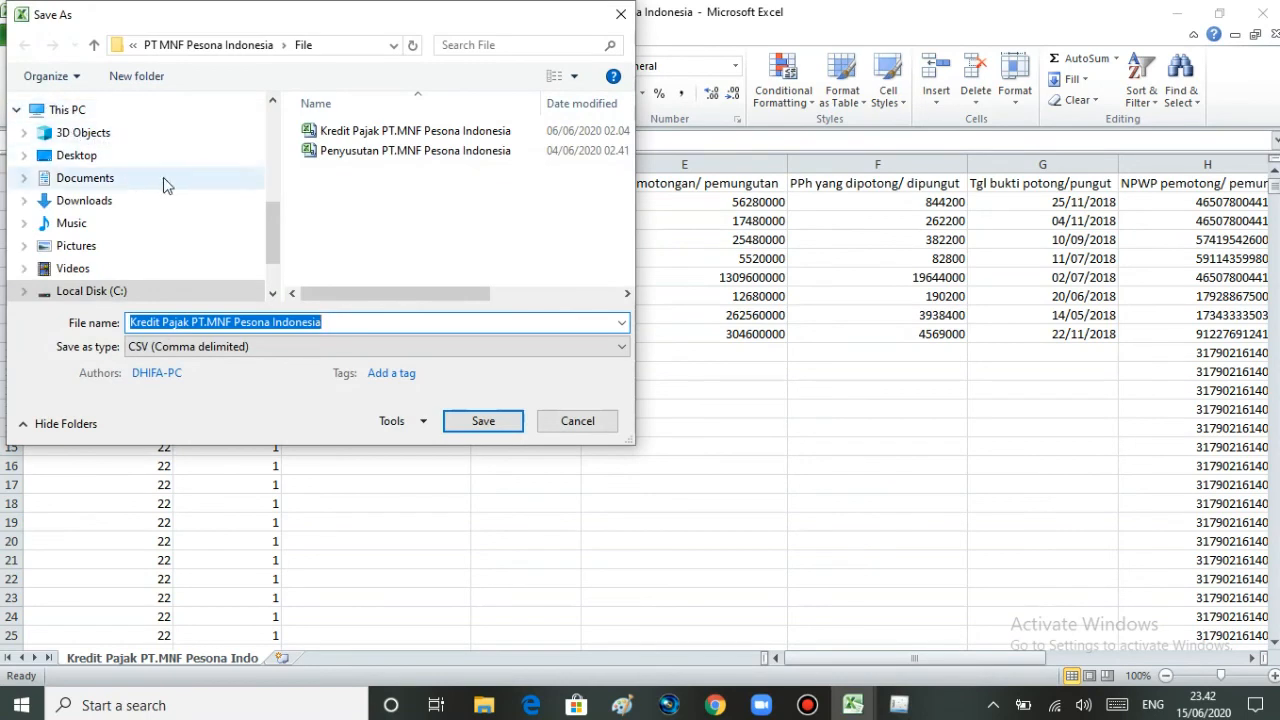
Step: Save as CSV (Comma delimited) in the PT MNF Pesona Indonesia folder, confirm Yes, then return to e-SPT
drag(270, 240, 293, 140)
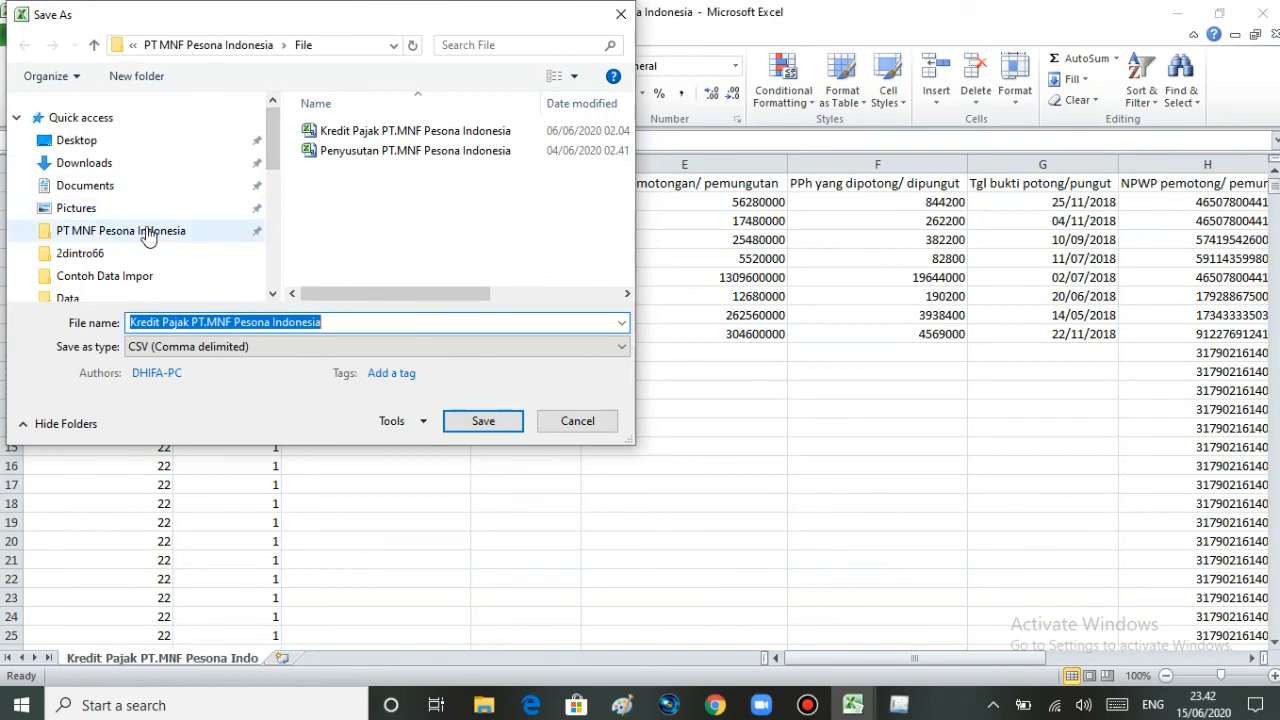
click(46, 233)
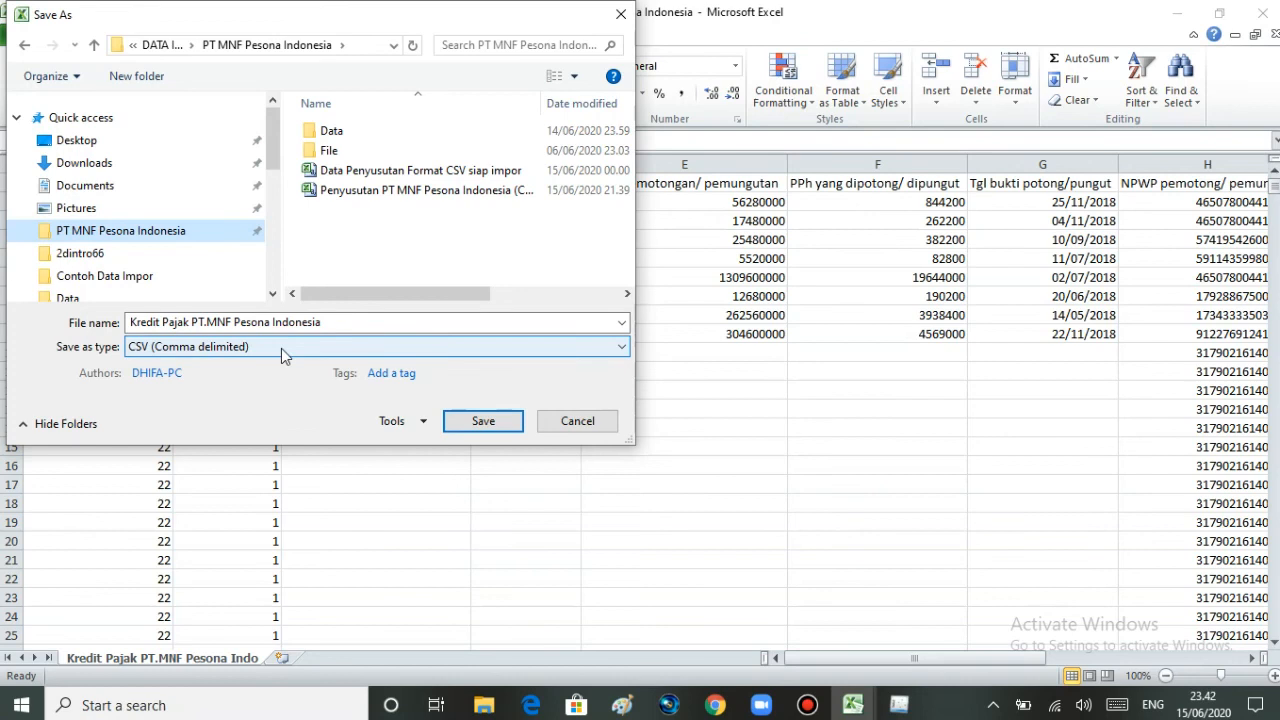
click(487, 420)
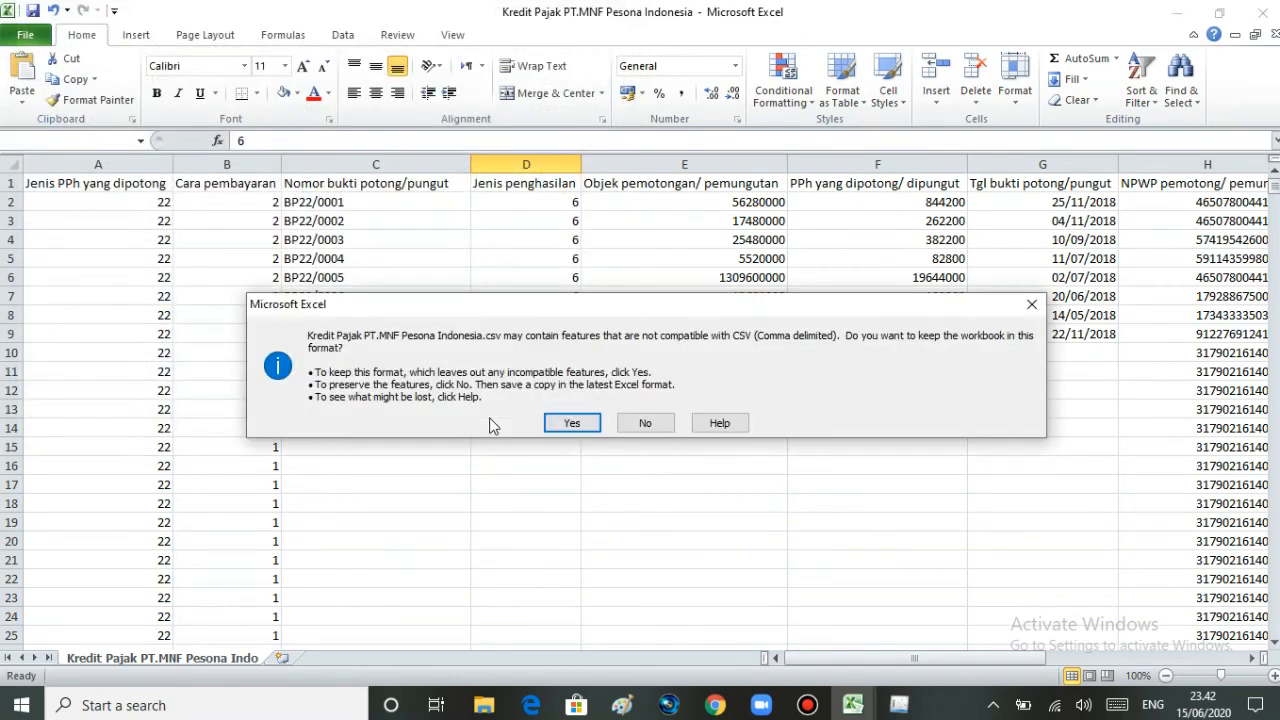
click(573, 423)
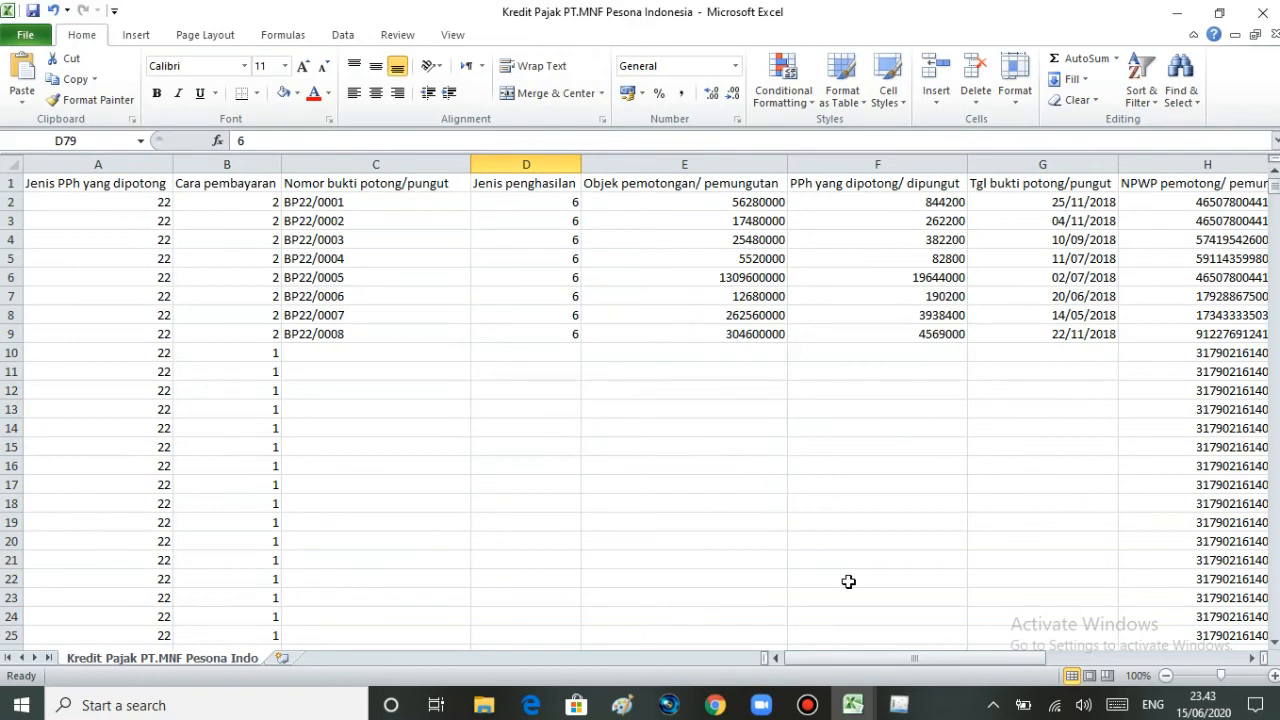
click(899, 705)
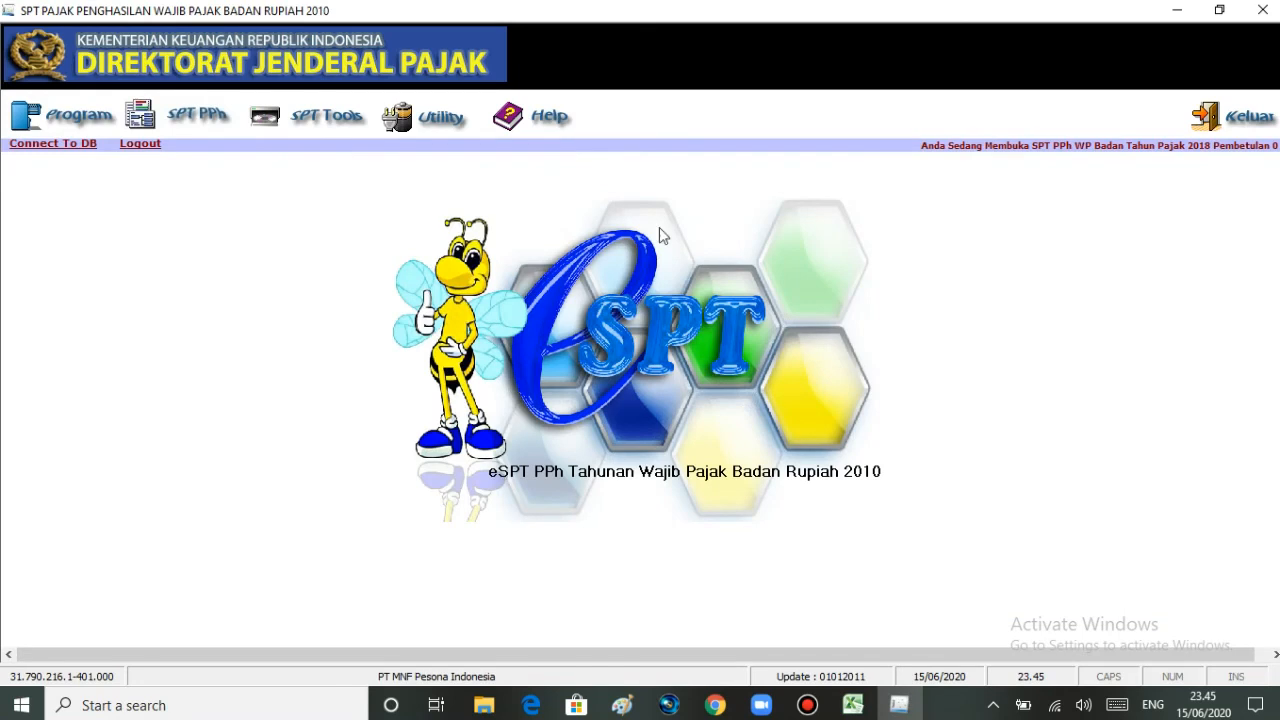
Step: Open Impor File to Database, set Tahun Pajak to 2018, and browse for the import file
click(433, 118)
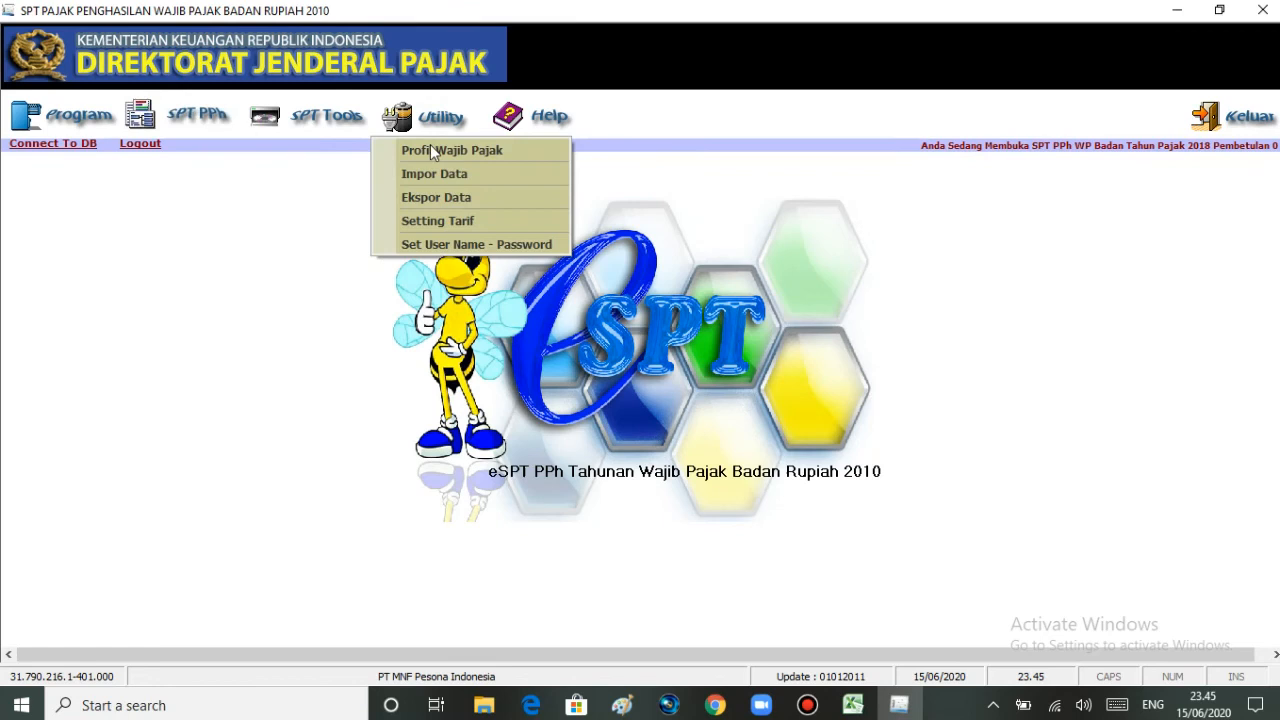
click(426, 184)
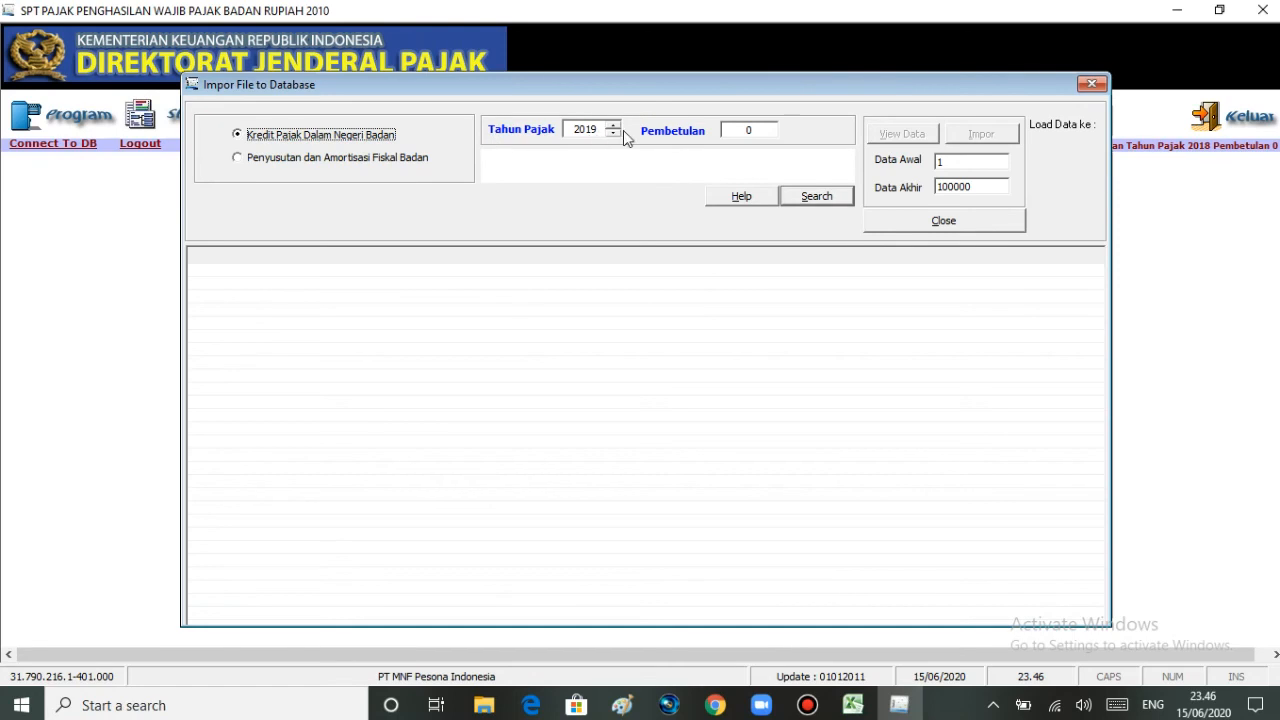
click(613, 134)
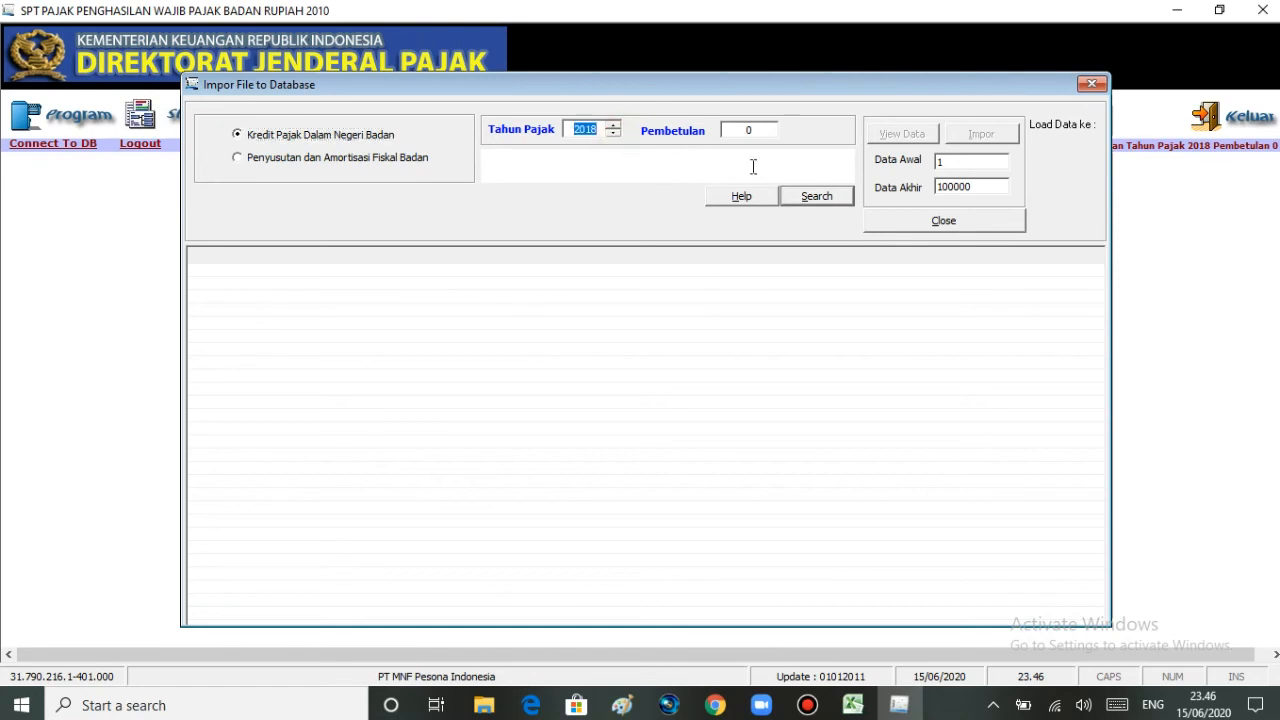
click(816, 196)
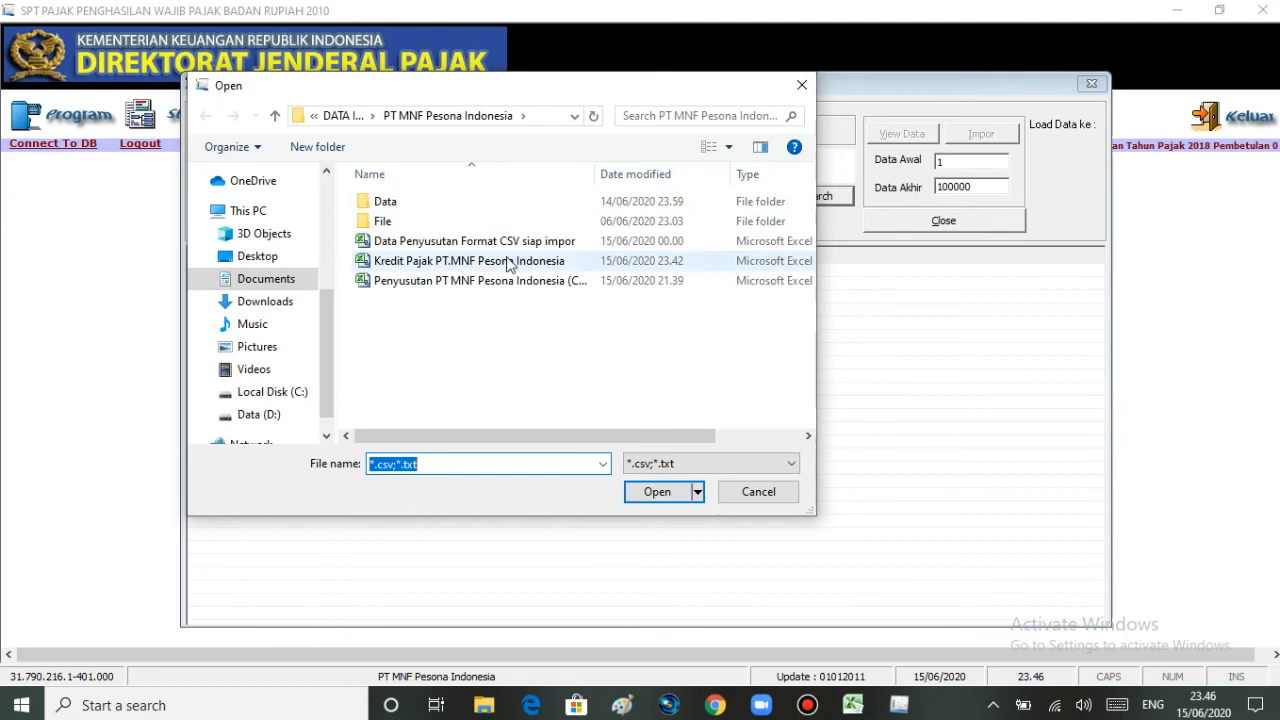
Step: Load Kredit Pajak PT.MNF Pesona Indonesia.csv and preview its 880 records in the View Data grid
click(441, 262)
click(657, 494)
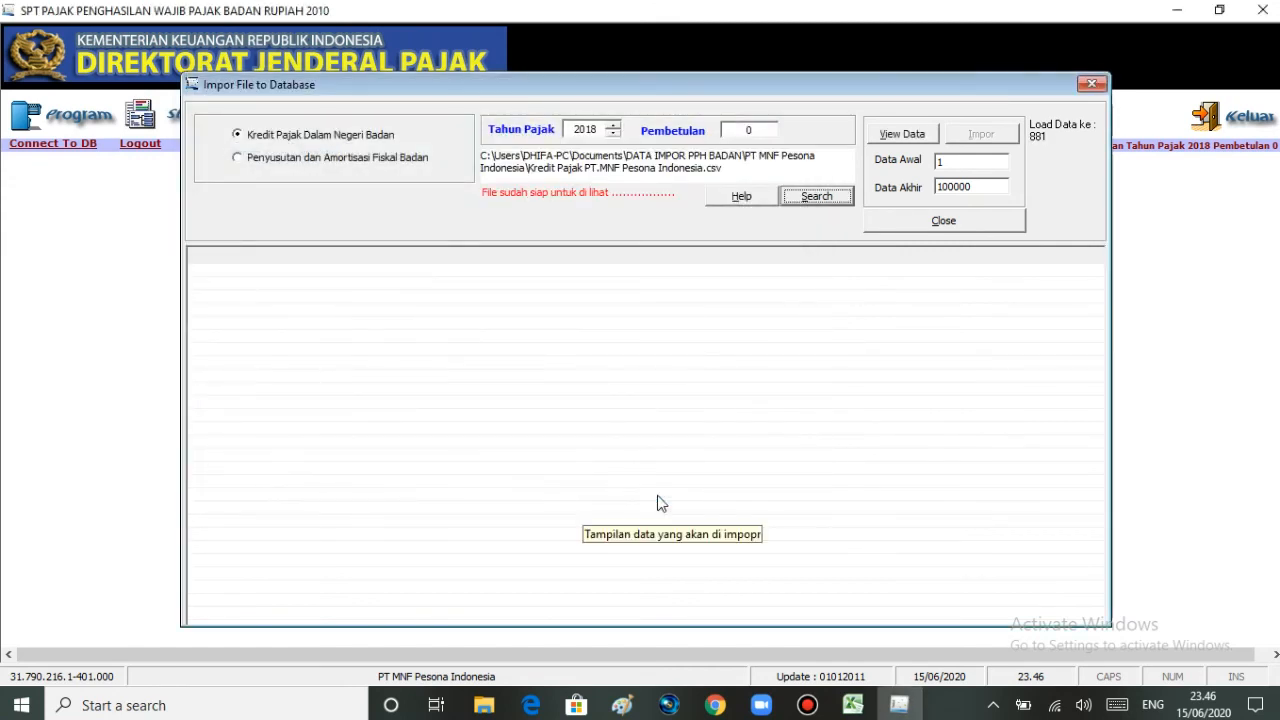
click(915, 133)
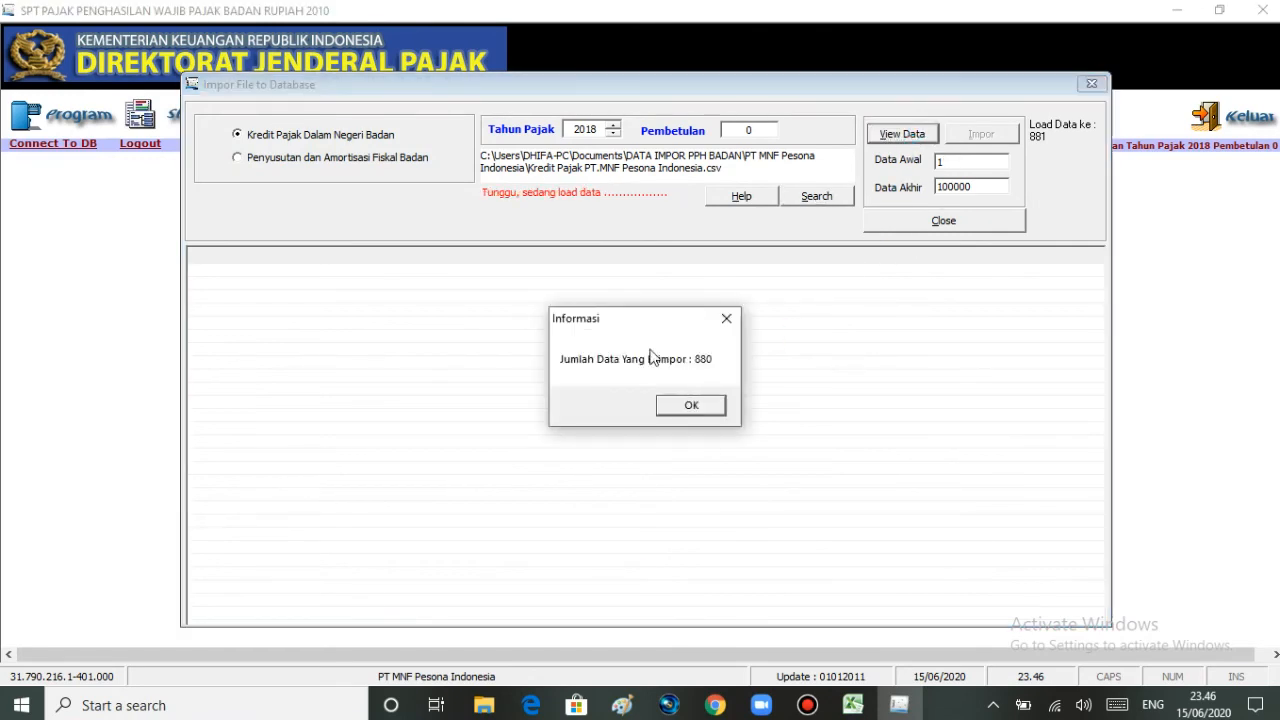
click(682, 408)
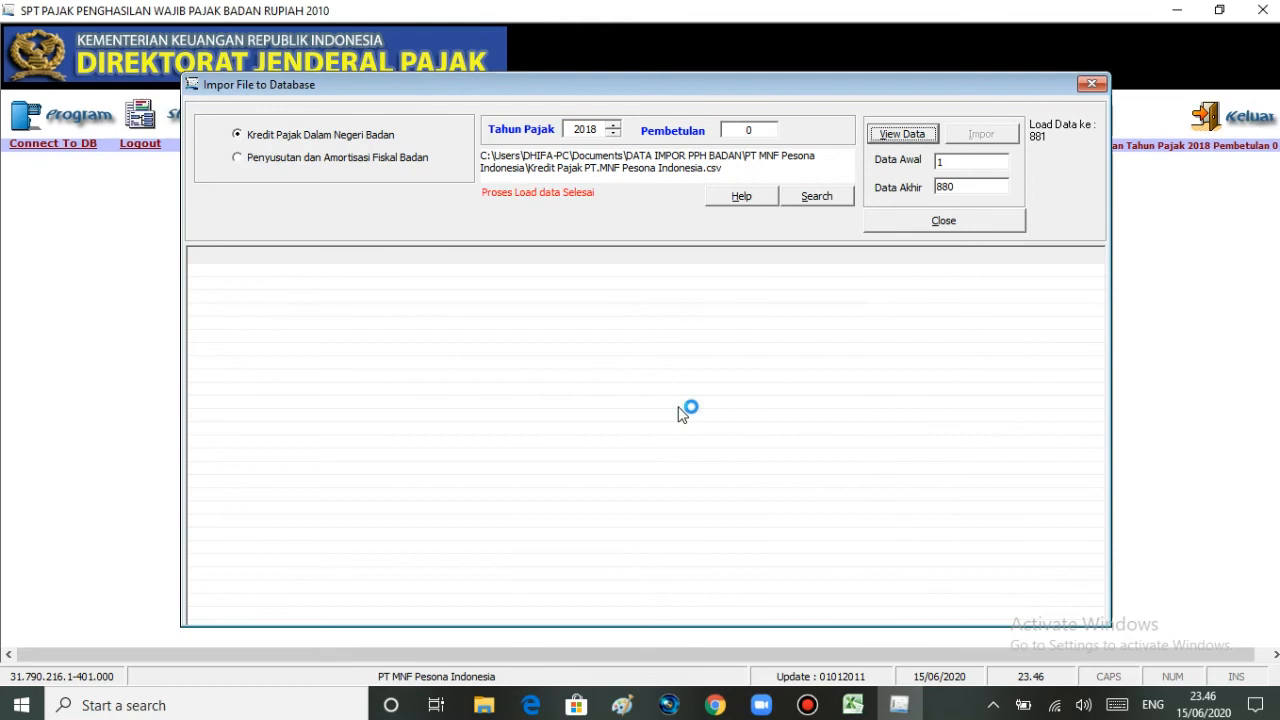
click(893, 138)
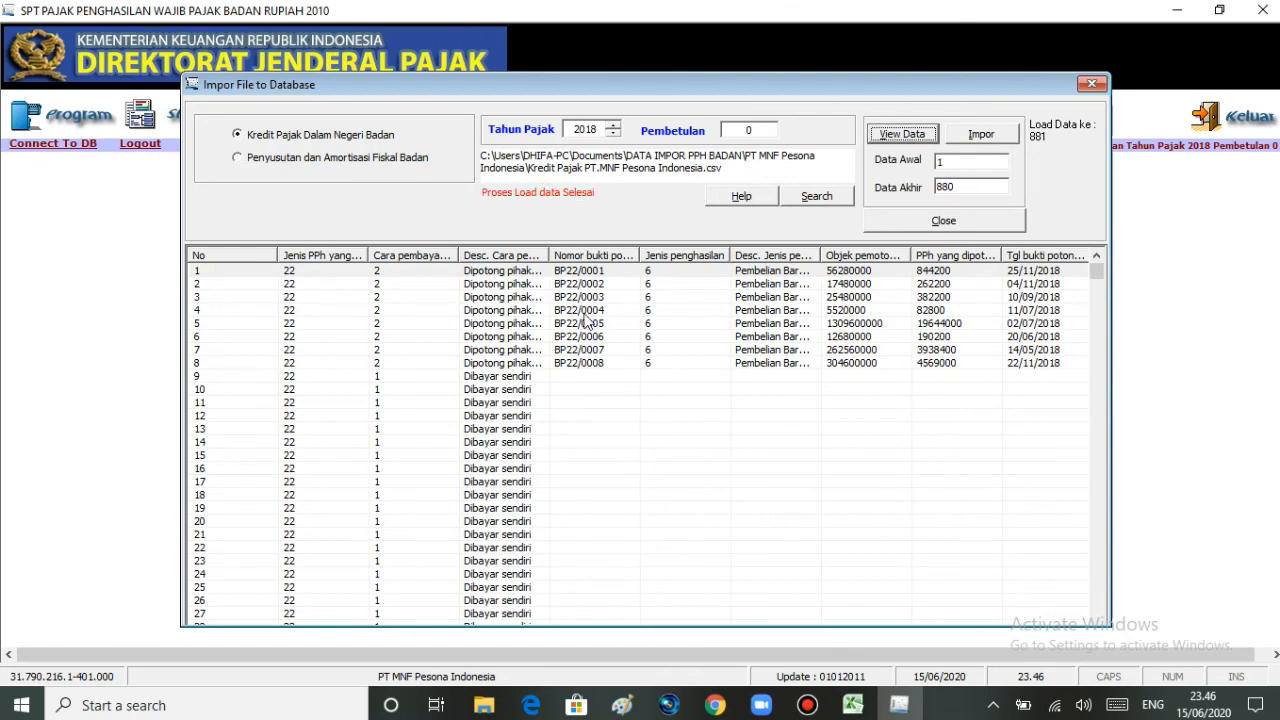
Step: Import the 880 Kredit Pajak records with none failing, then close the import window
click(982, 141)
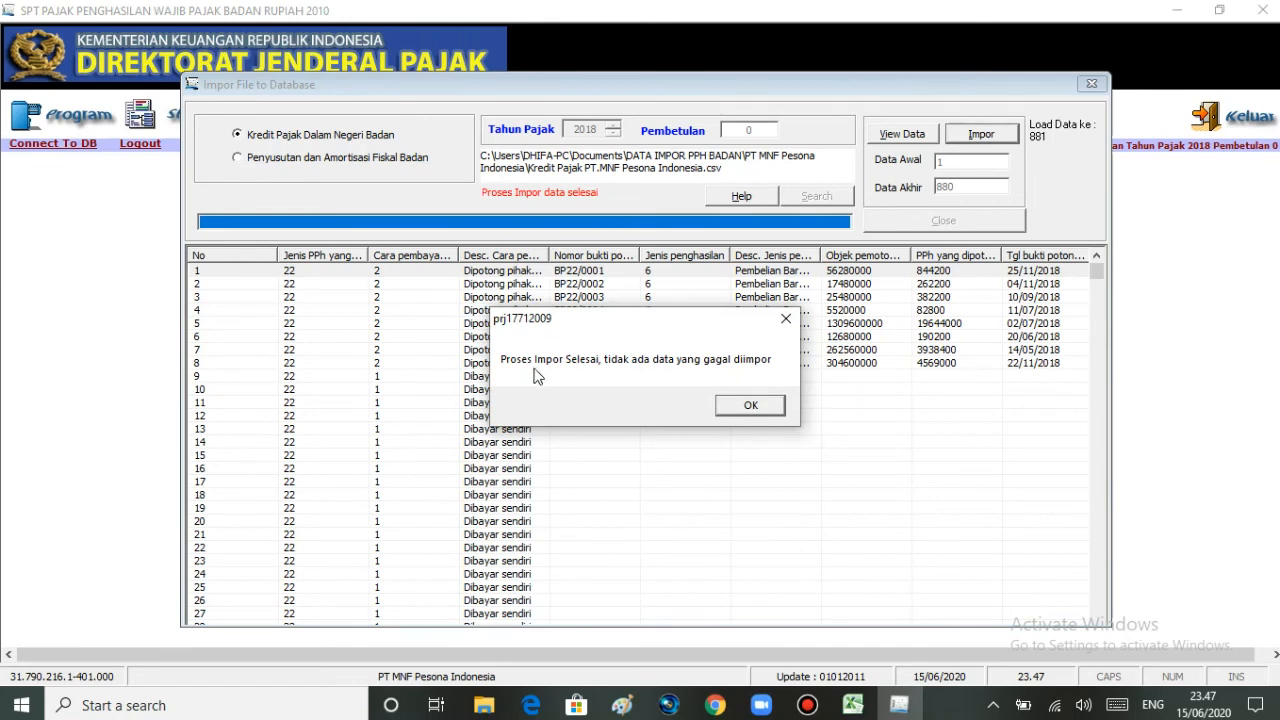
click(748, 404)
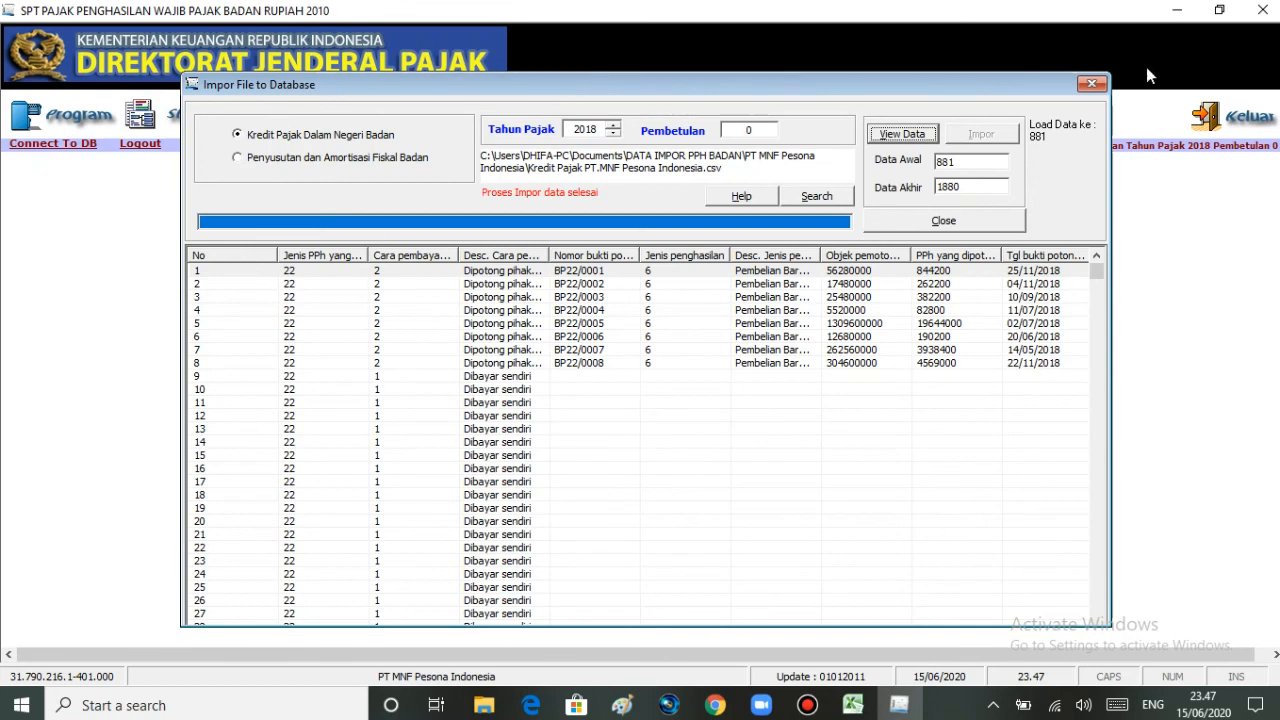
click(1100, 88)
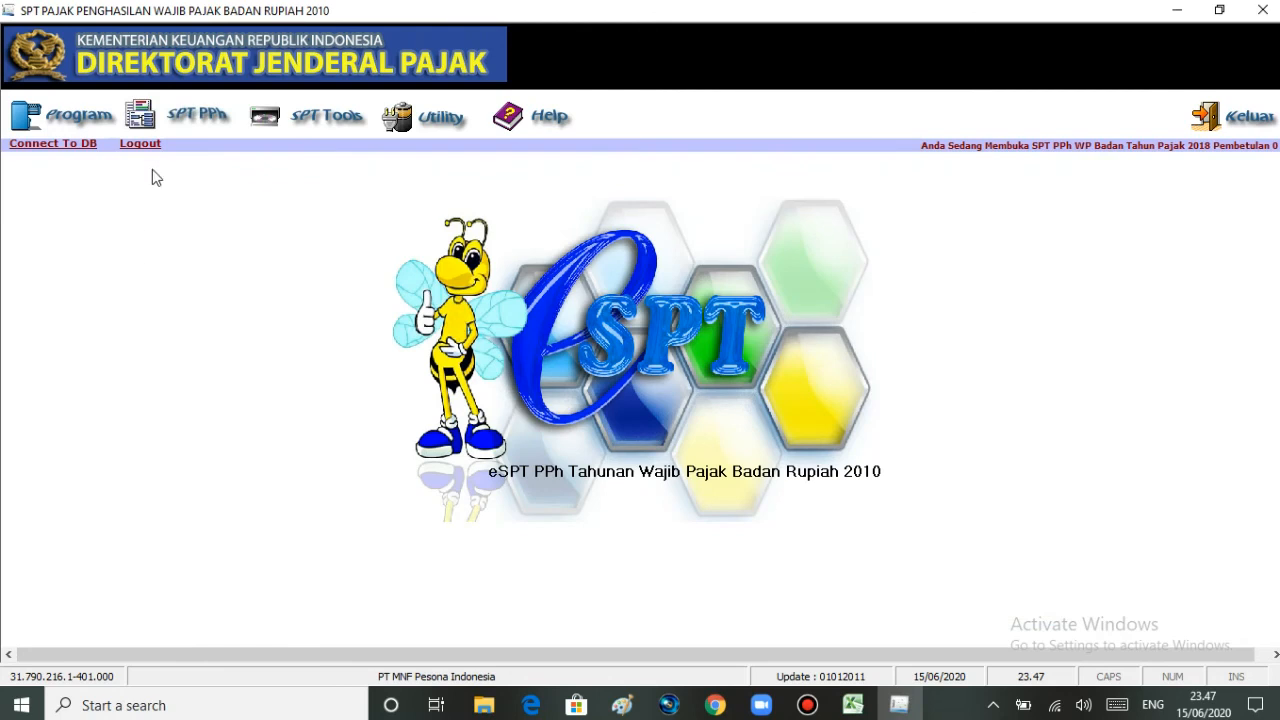
Step: Open Formulir 1771-III Kredit Pajak Dalam Negeri from the SPT PPh Lampiran menu
click(190, 120)
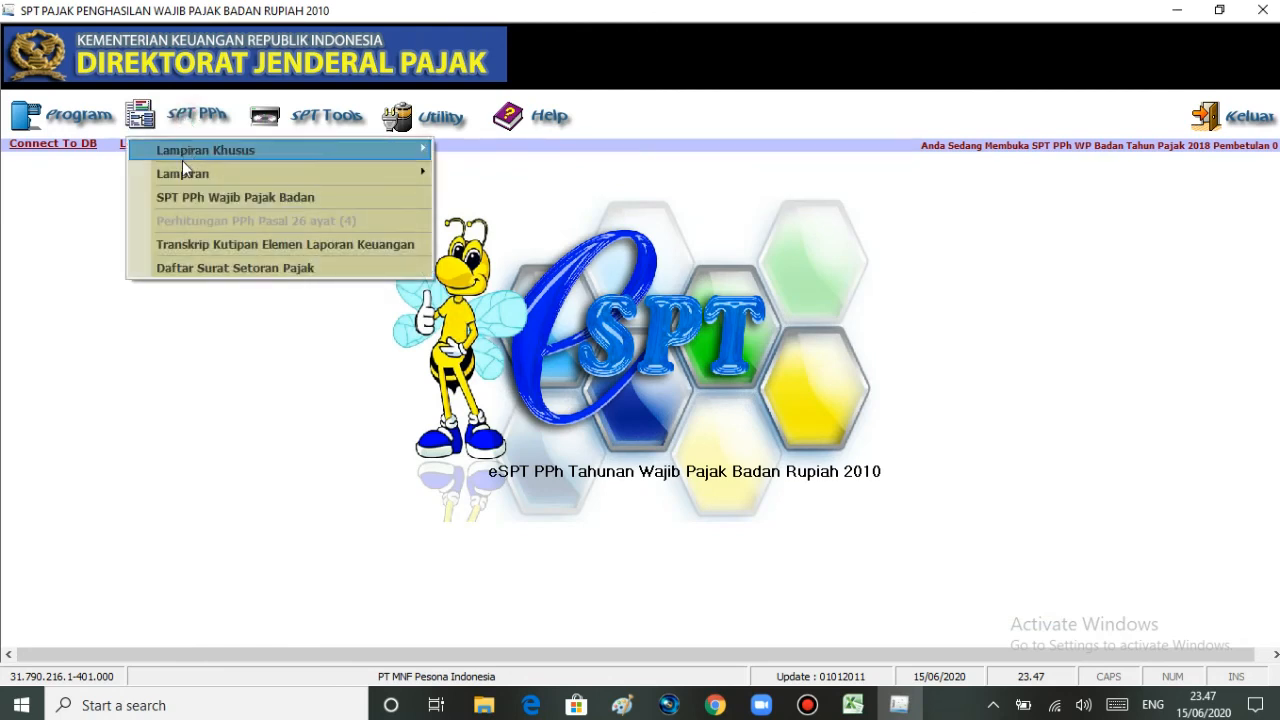
mouse_move(181, 173)
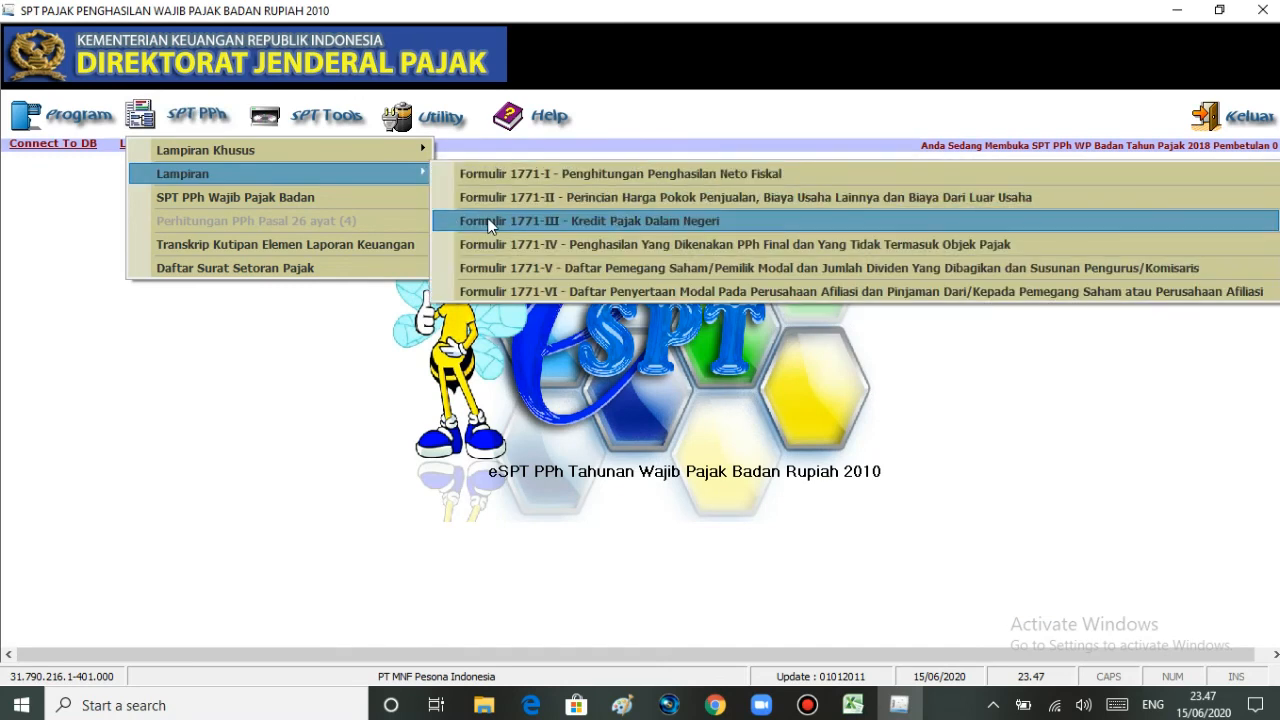
click(489, 222)
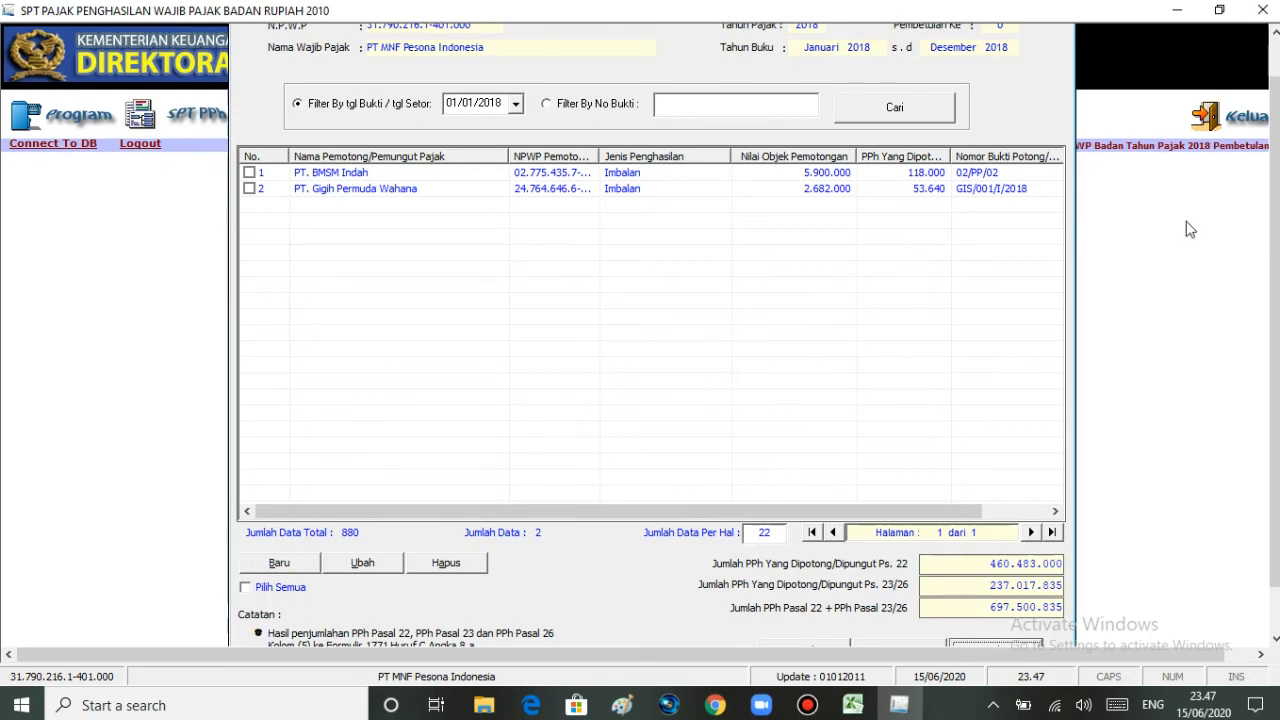
drag(1277, 229, 1275, 288)
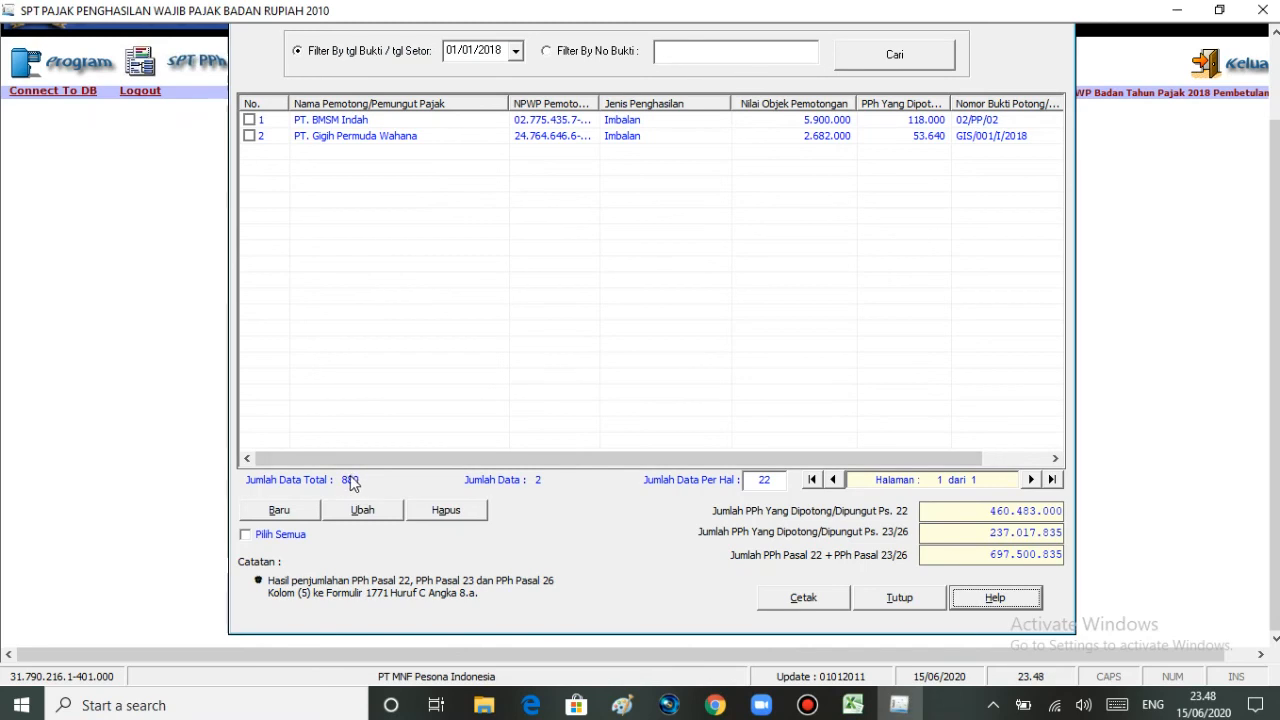
Step: Set Jumlah Data Per Hal to 880 so all records list on one page
click(773, 478)
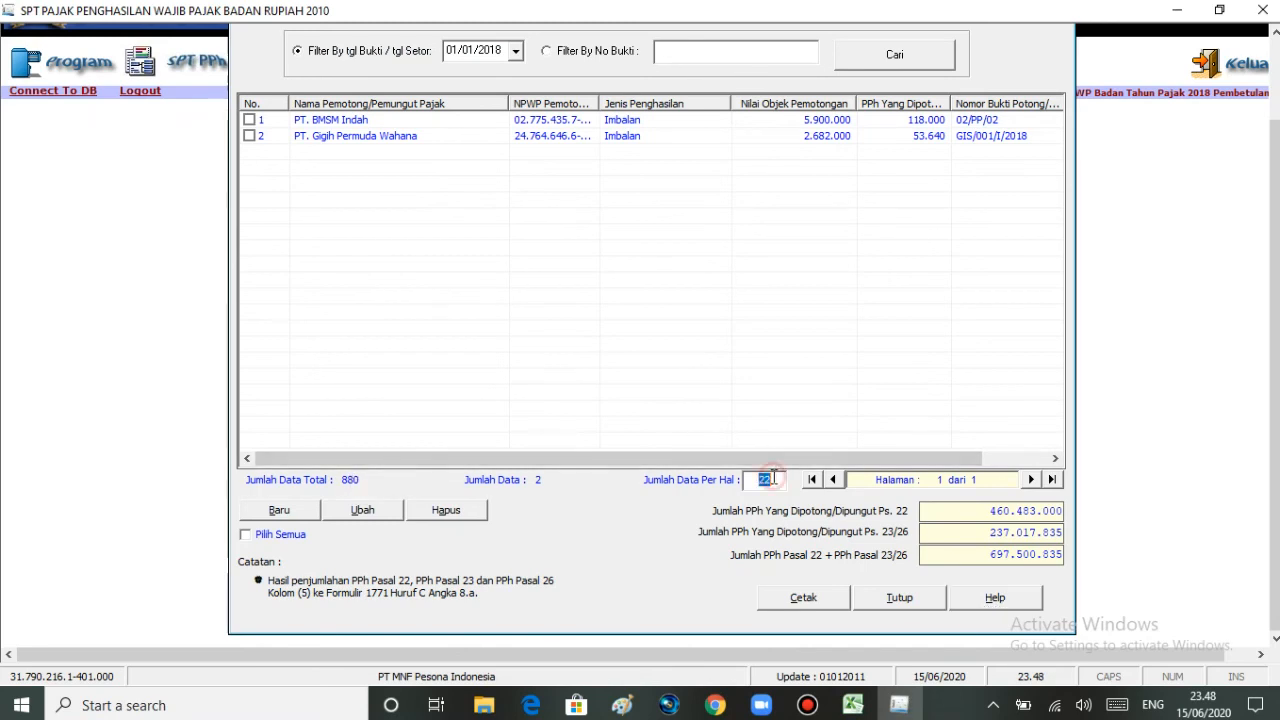
text(88)
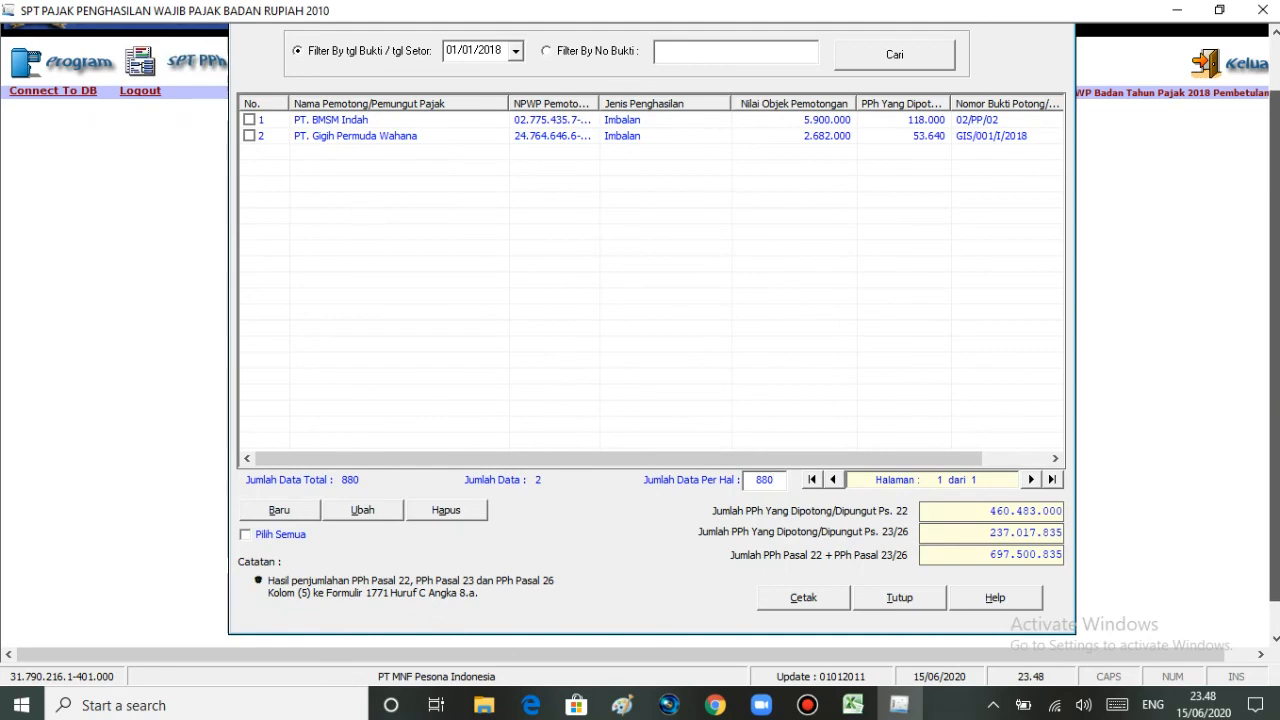
scroll(1276, 390, up, 1)
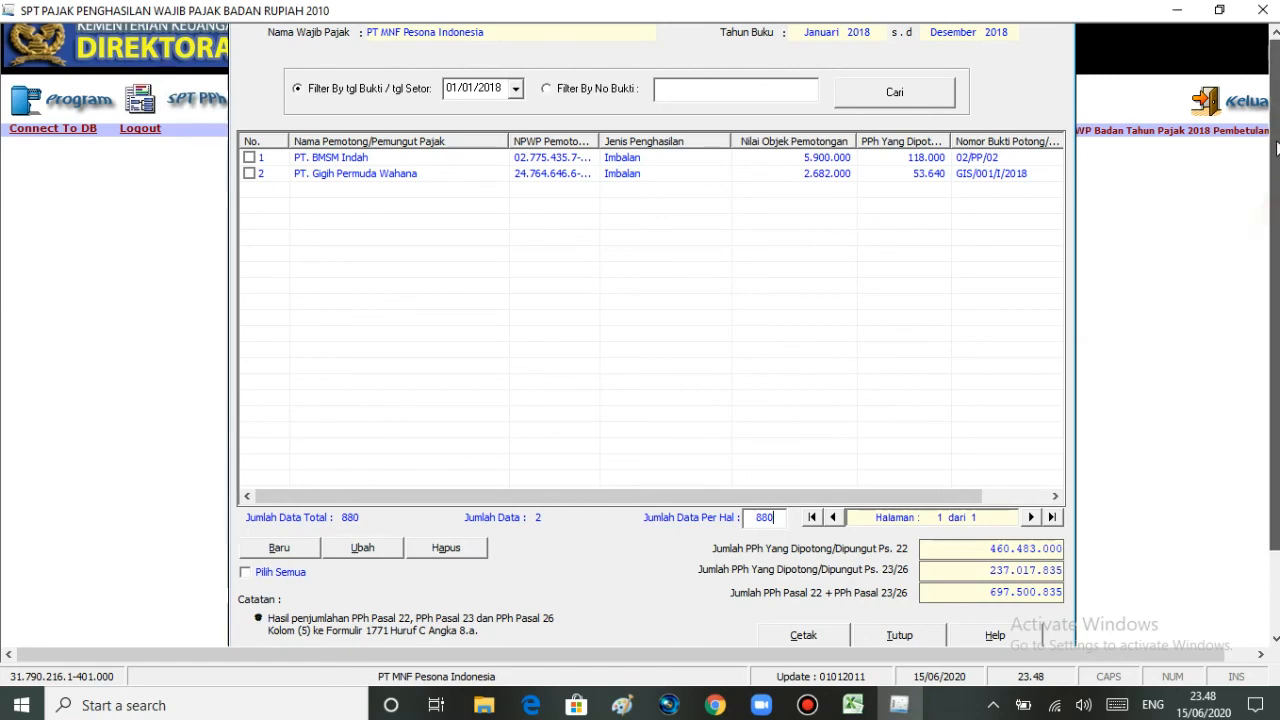
scroll(1026, 294, up, 1)
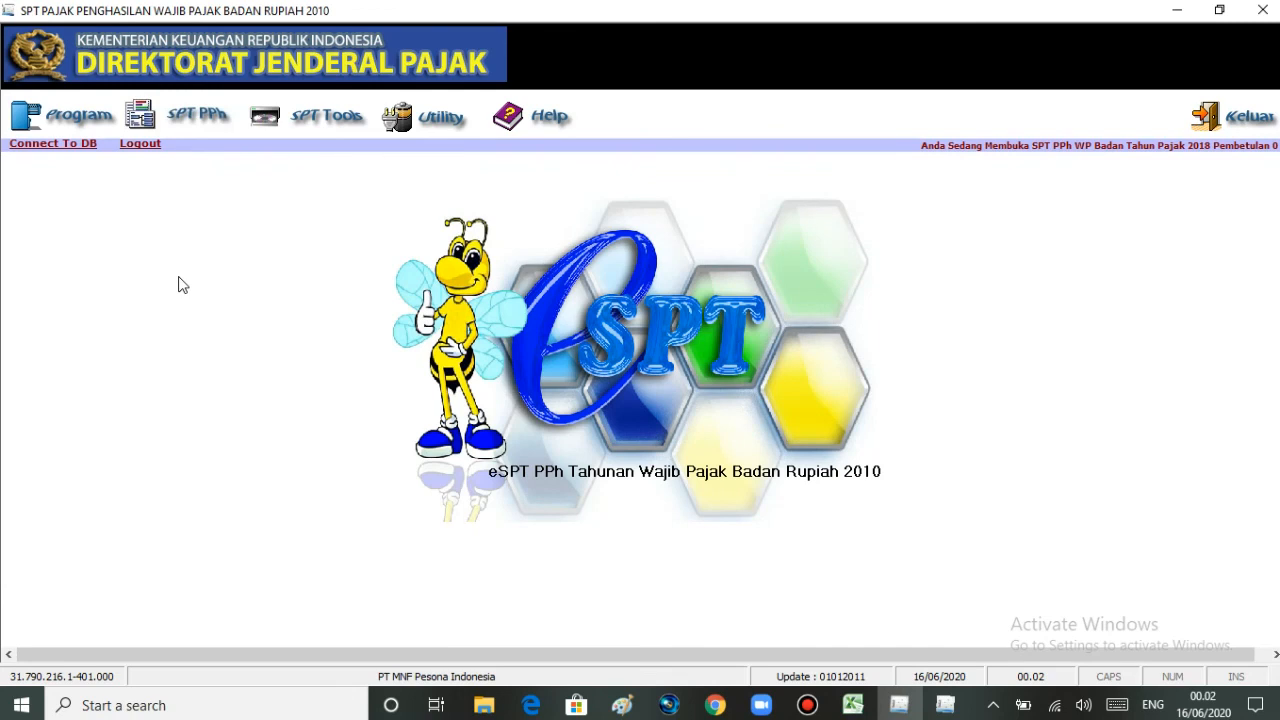
Step: Reopen Formulir 1771-III and scroll to confirm 880 records totalling PPh 697.500.835
click(205, 122)
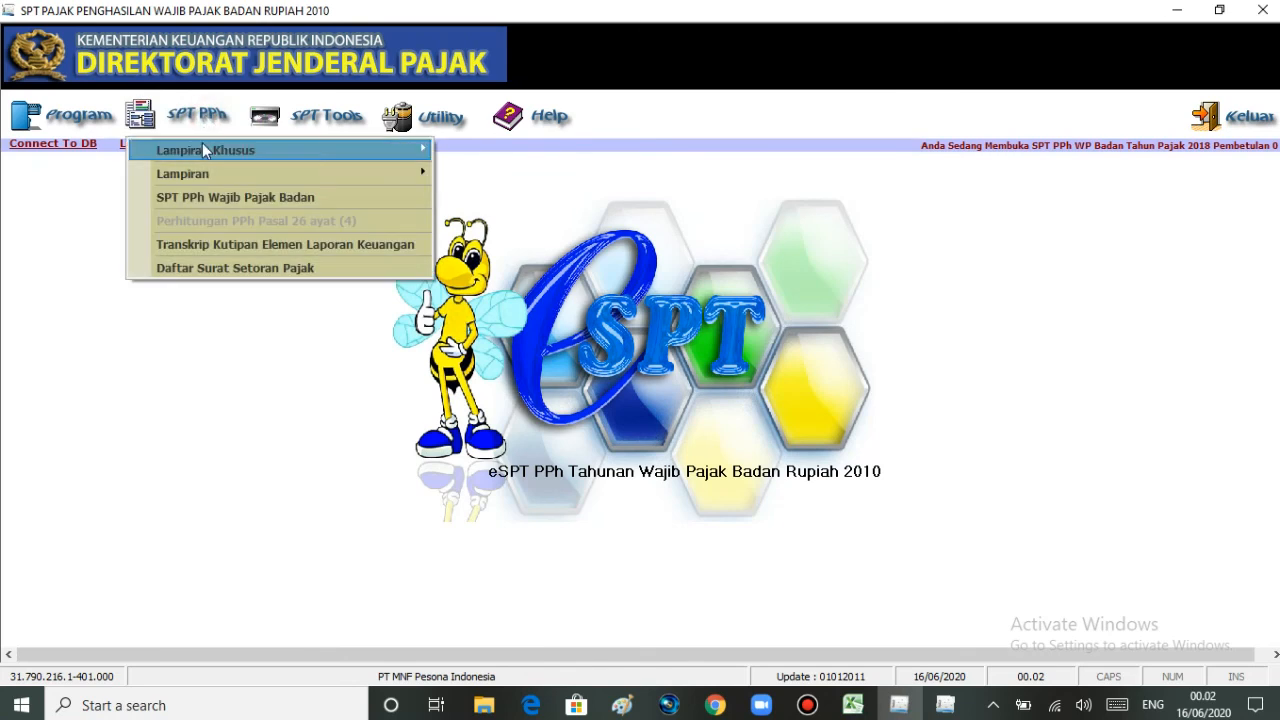
mouse_move(199, 170)
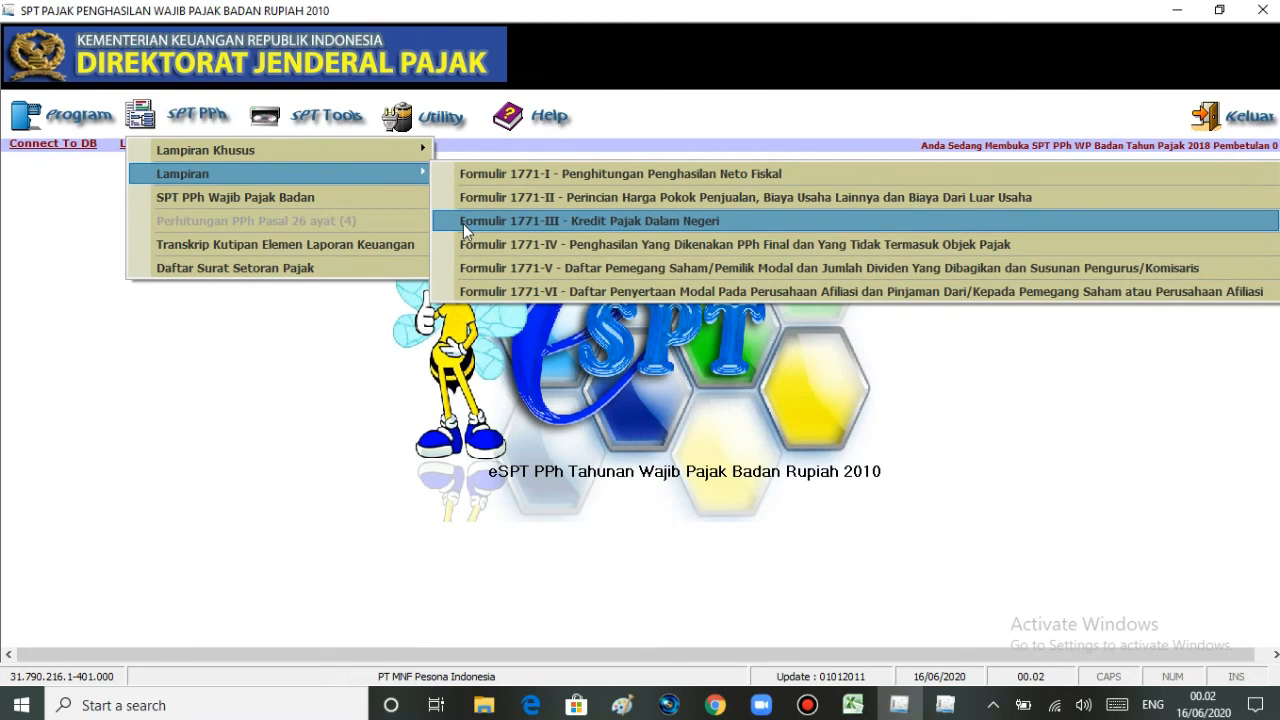
click(463, 224)
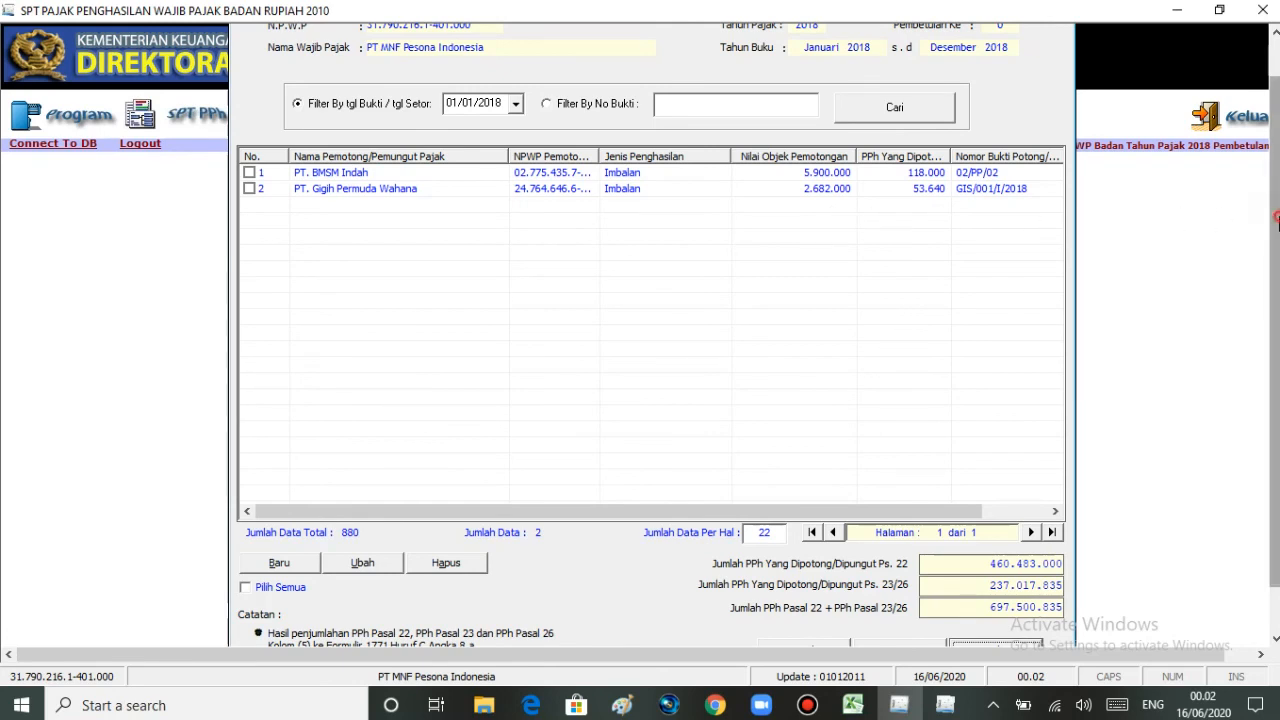
drag(1278, 218, 1278, 234)
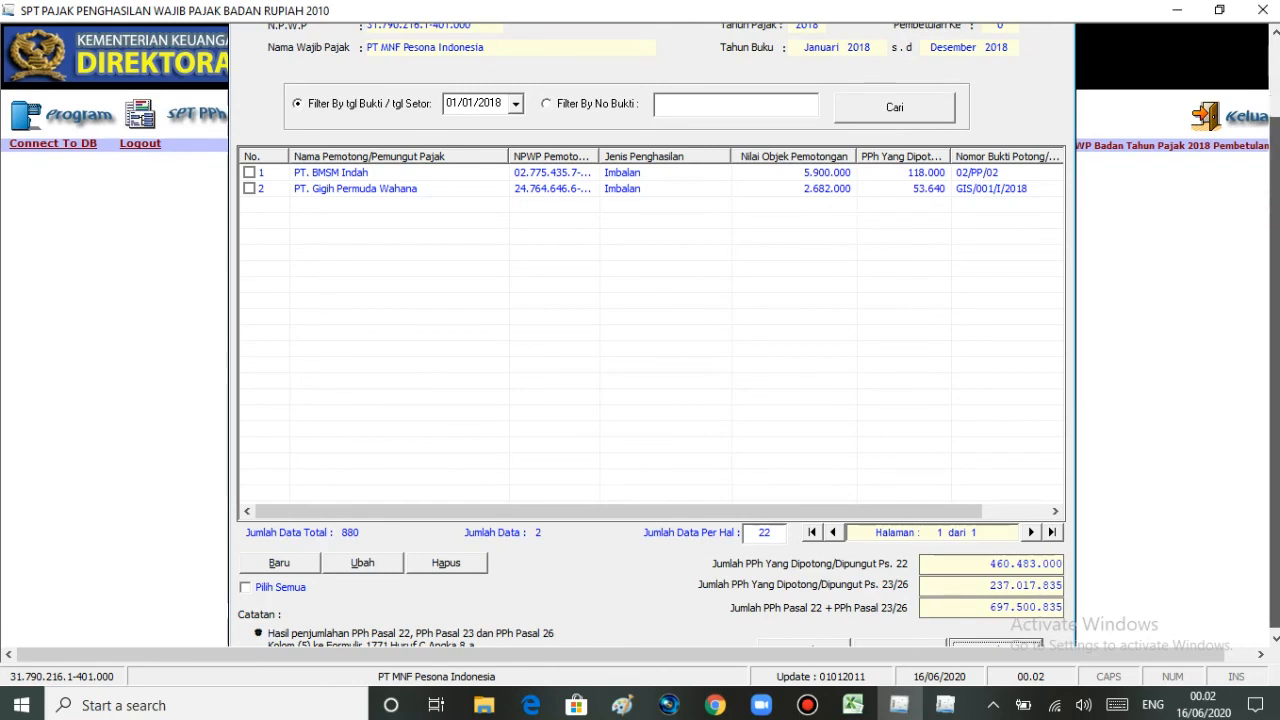
drag(1277, 292, 1277, 300)
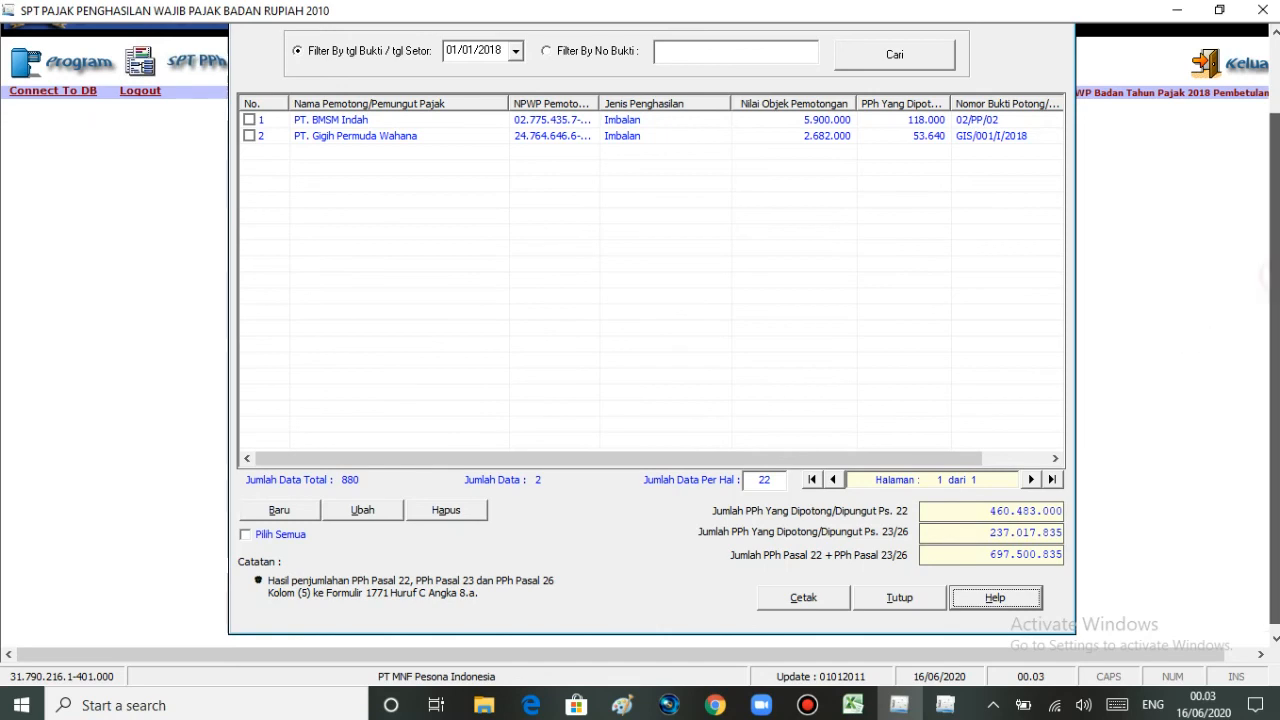
scroll(1274, 250, up, 2)
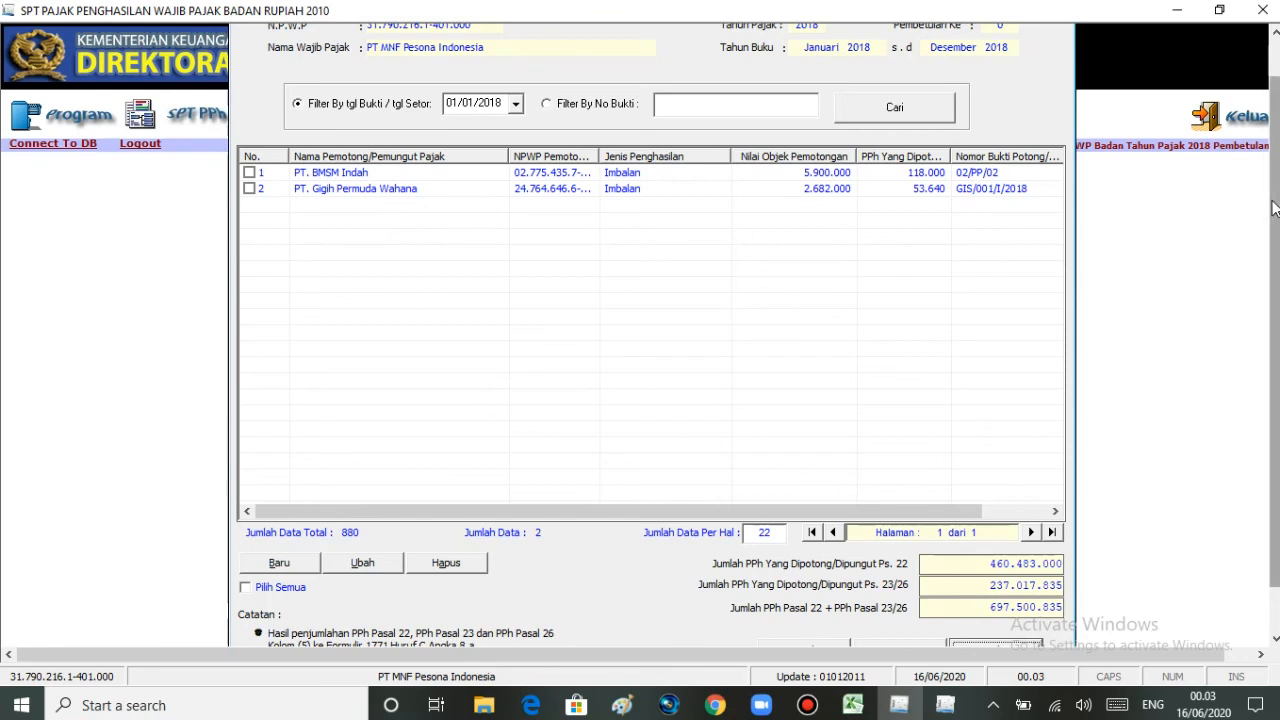
scroll(1270, 208, up, 2)
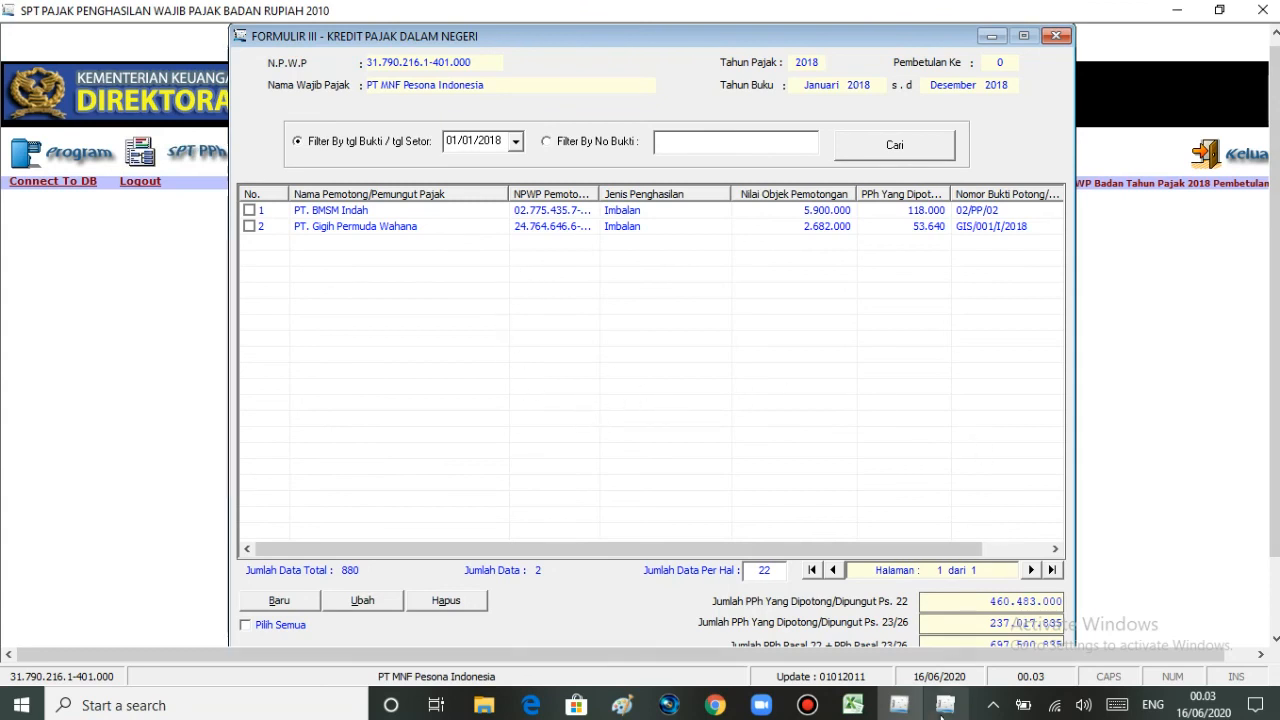
Step: Bring the Formulir 1771-III window back to front and close it with Tutup
click(943, 708)
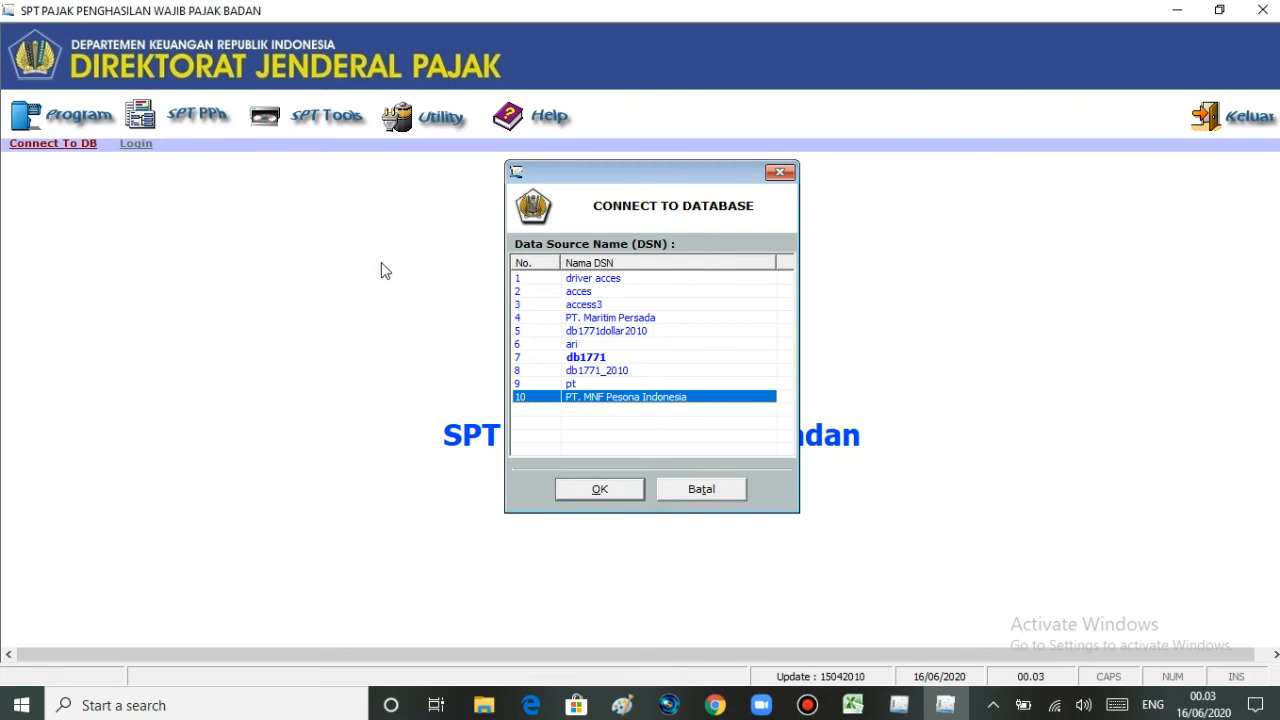
mouse_move(893, 712)
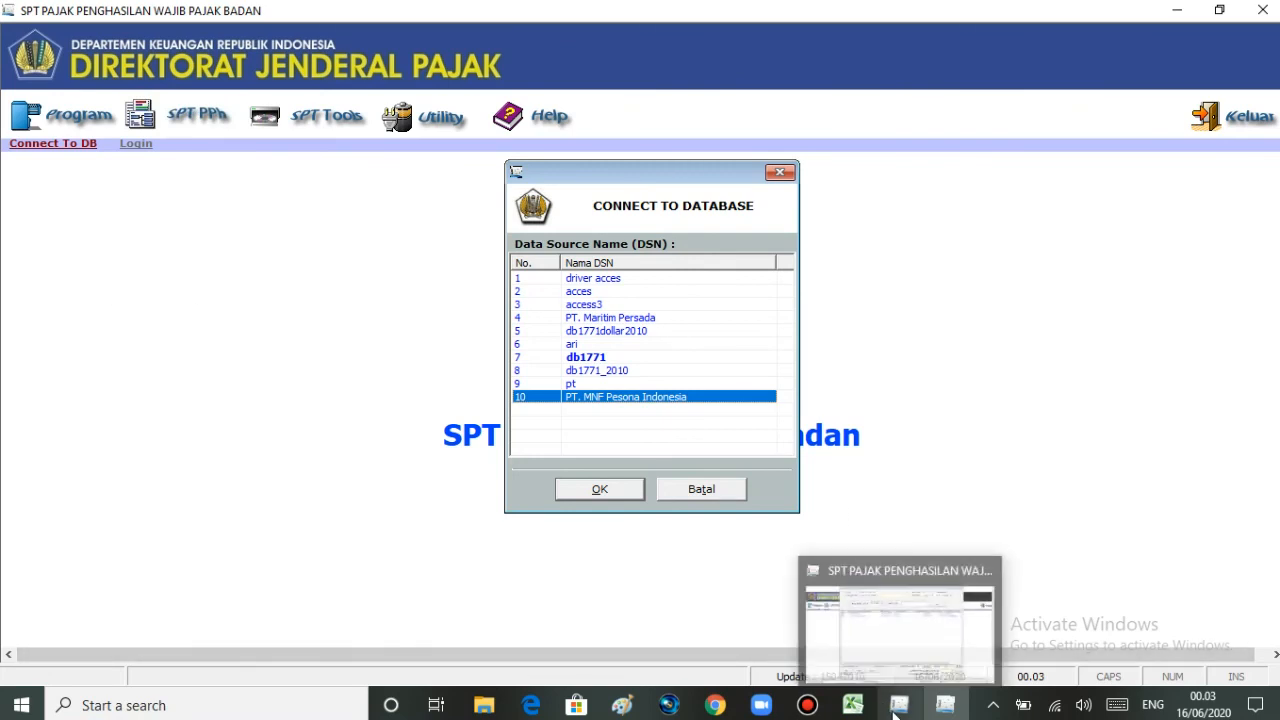
click(908, 650)
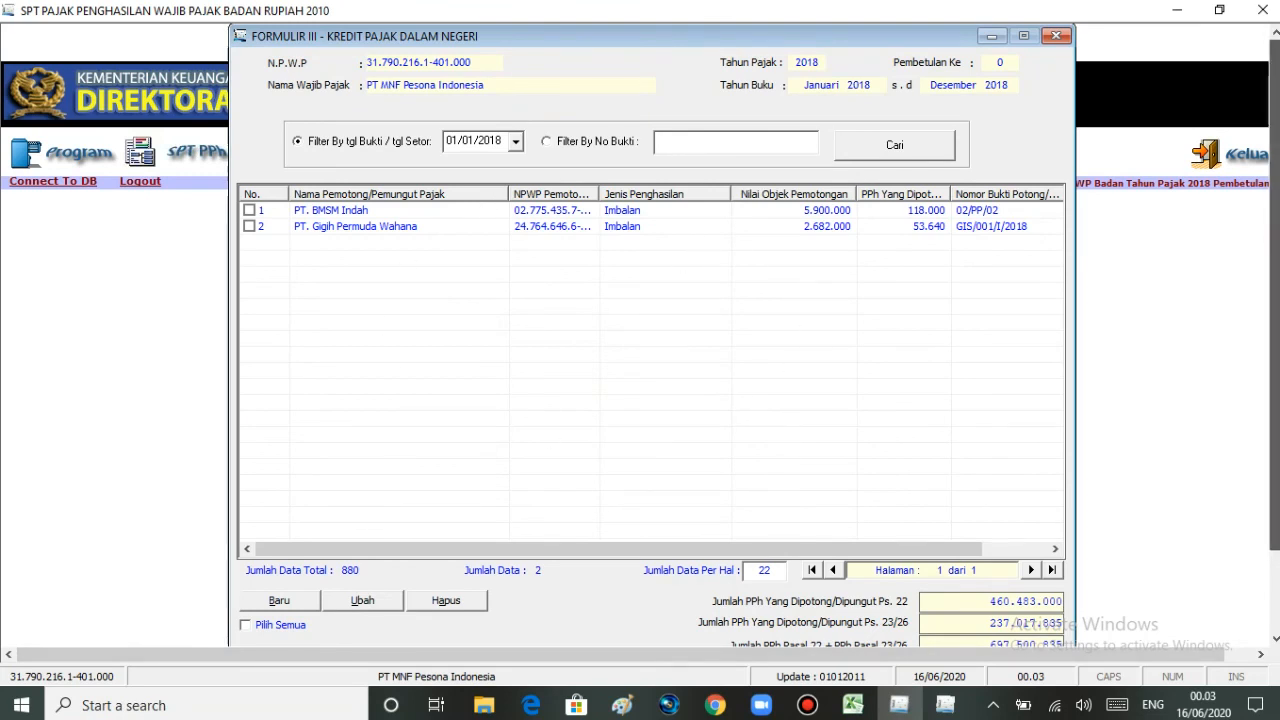
scroll(1266, 258, up, 1)
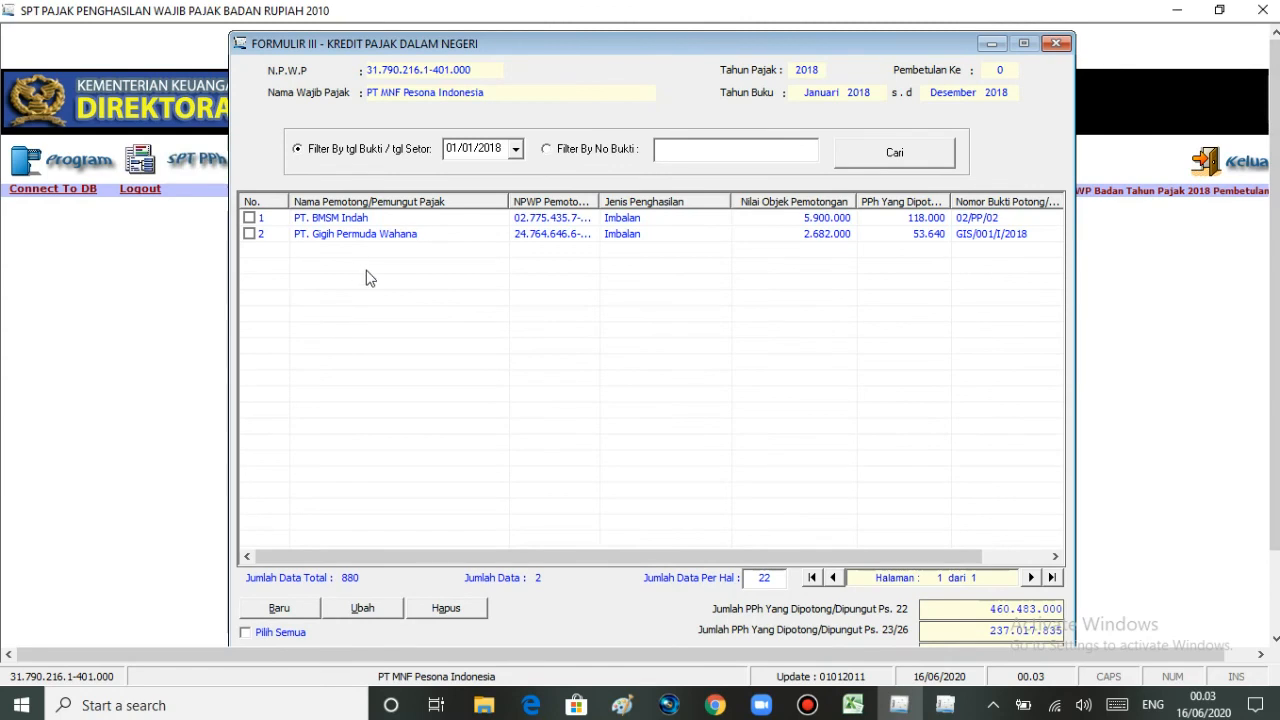
drag(1274, 270, 1274, 338)
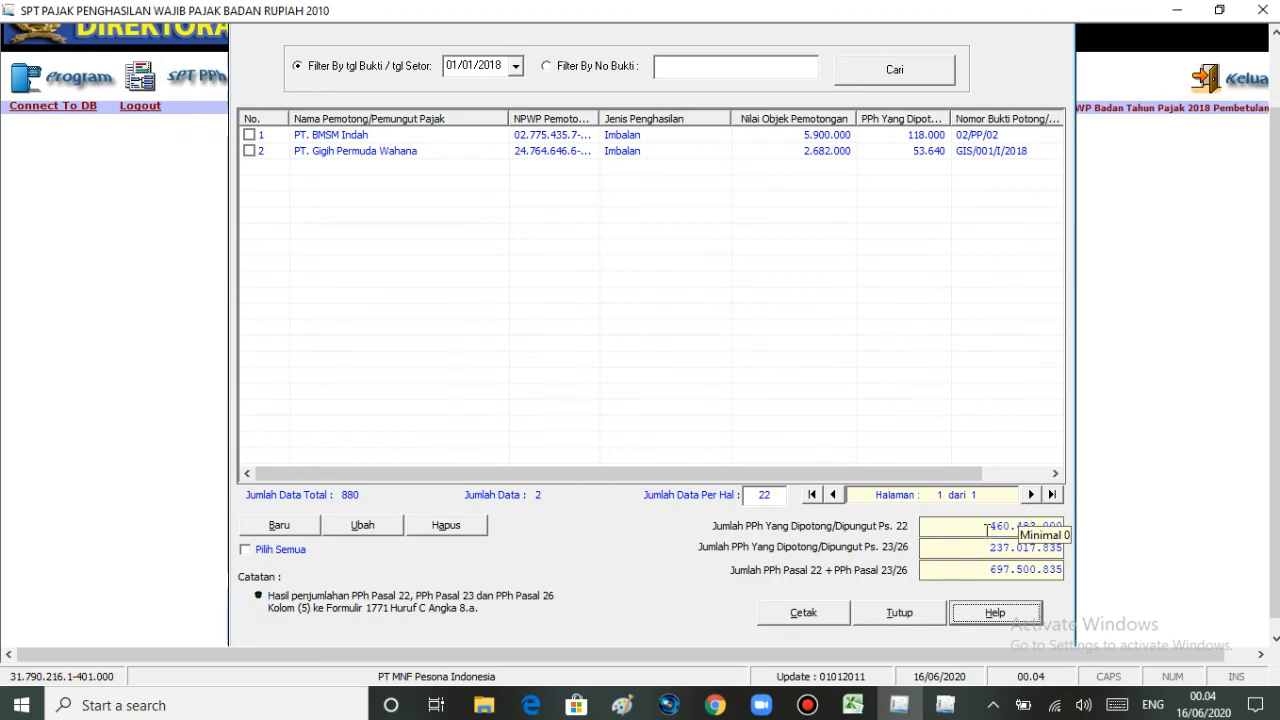
click(893, 620)
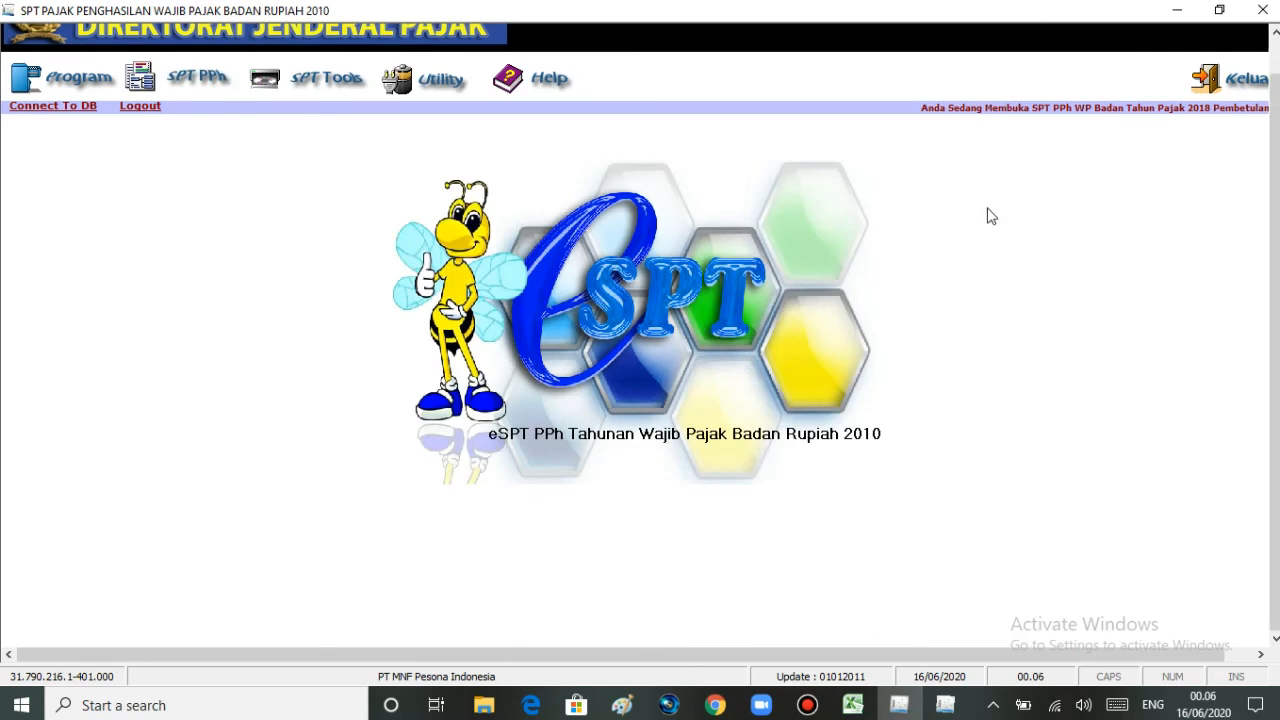